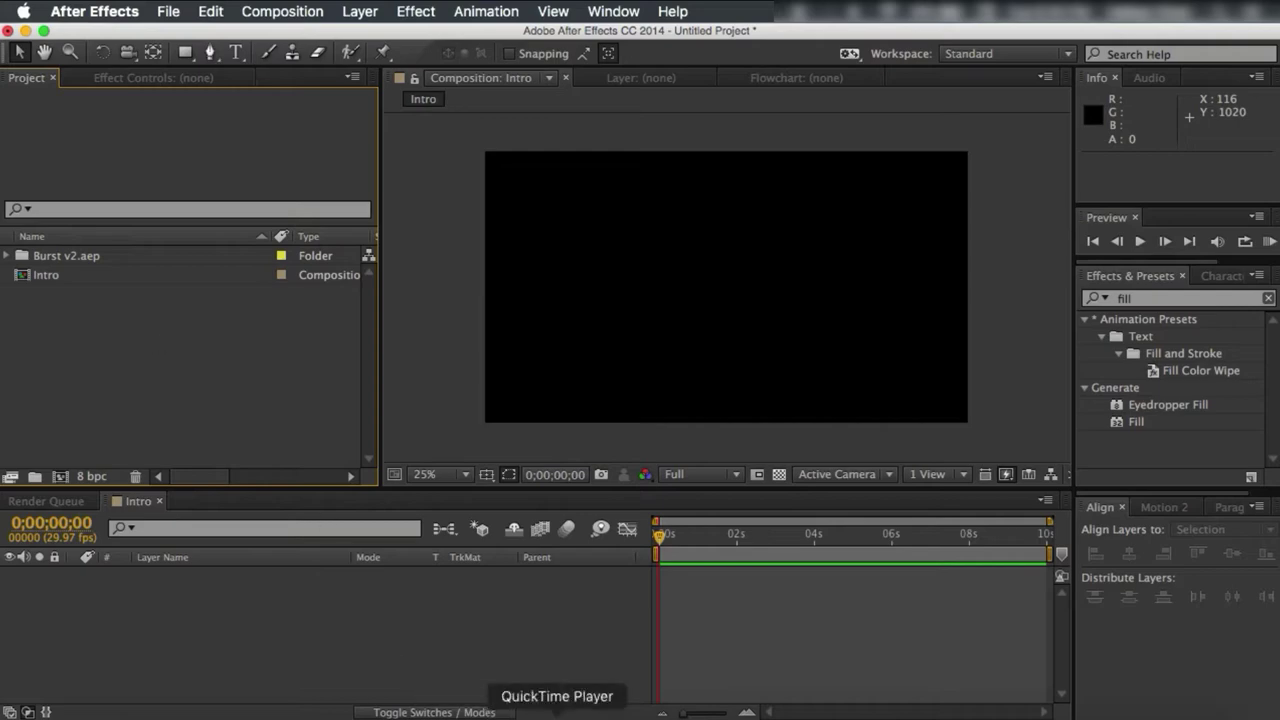
# - In Chrome, play the Paid 2D Intro YouTube video and pause it at 0:02
pyautogui.click(624, 714)
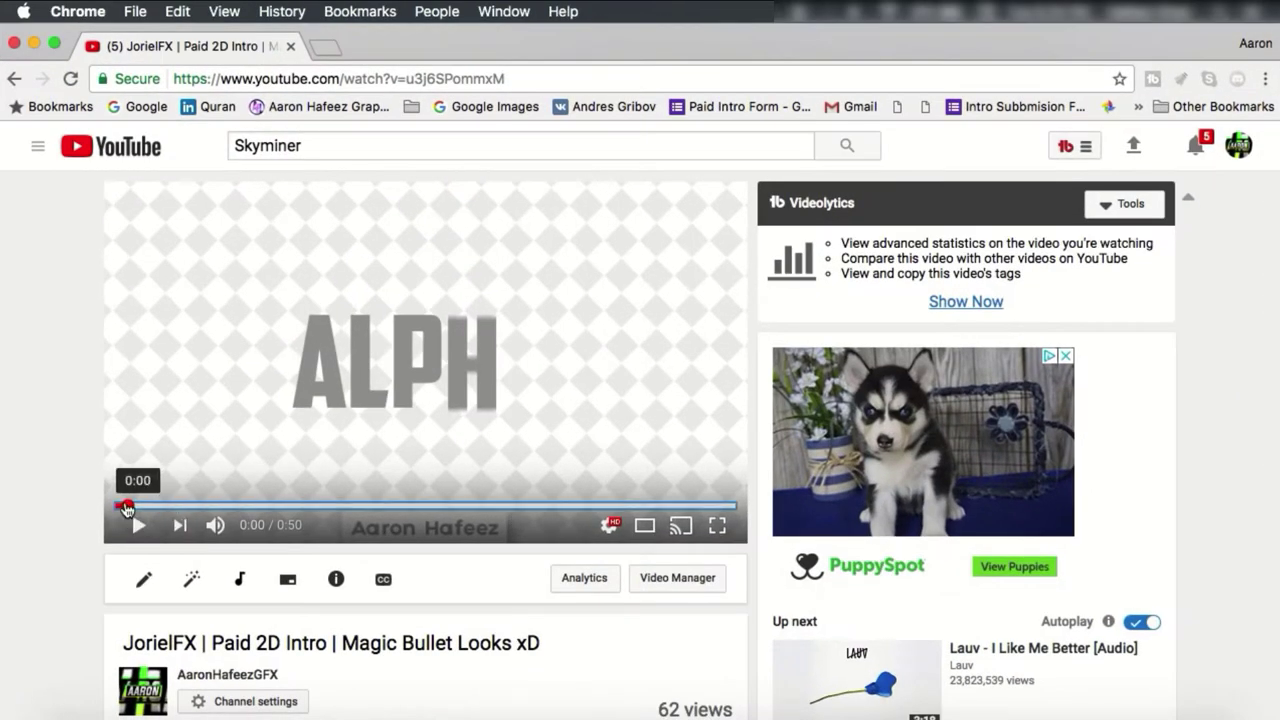
pyautogui.click(180, 449)
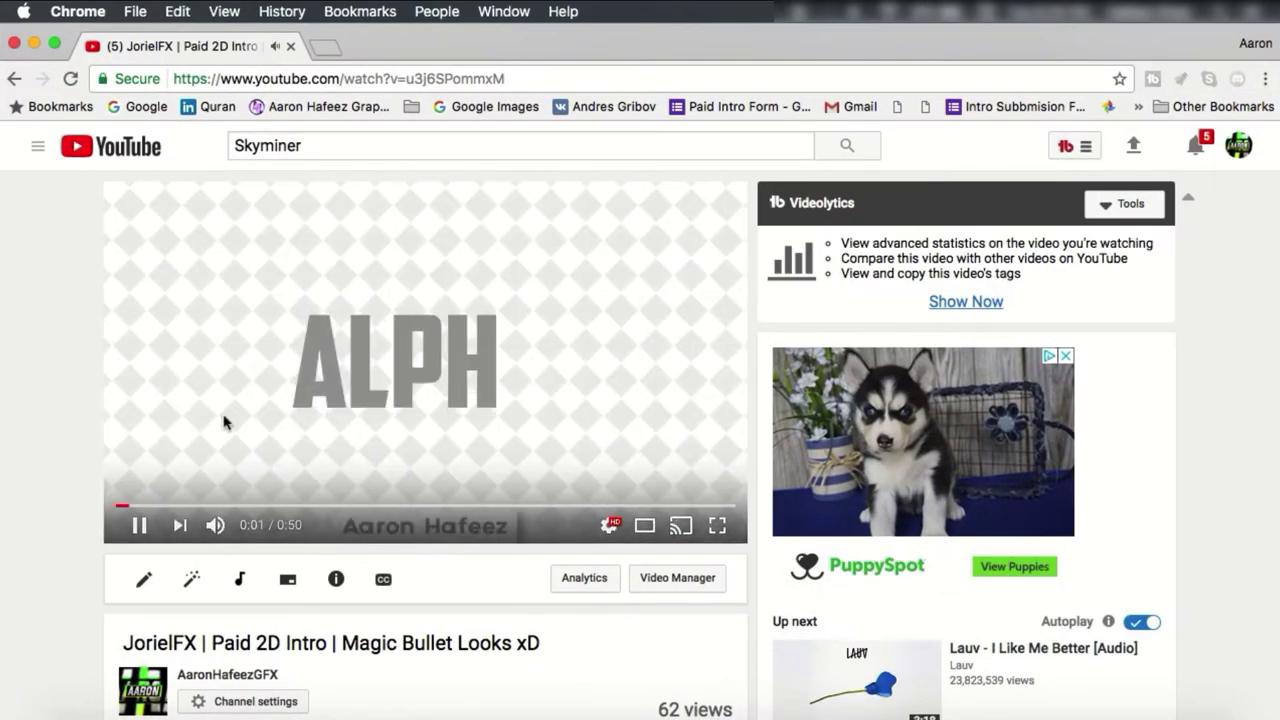
pyautogui.press('space')
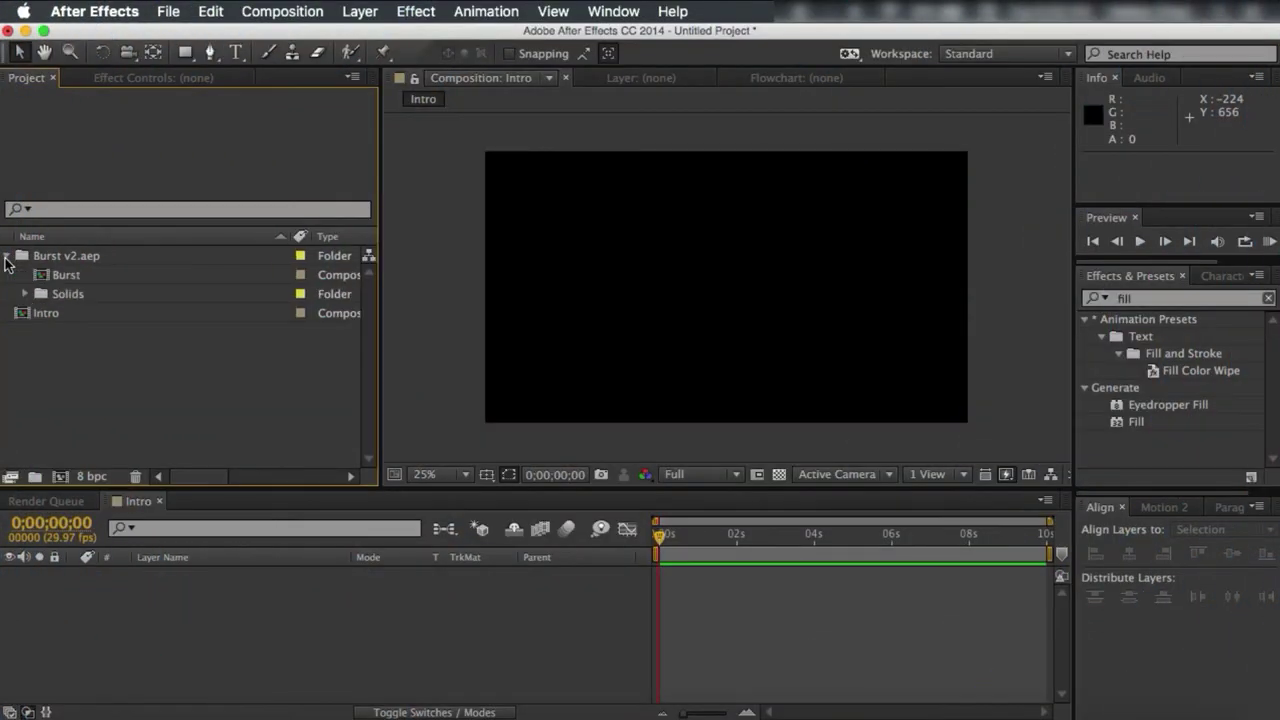
# - Expand Burst v2.aep, open the finished Burst composition for review, then return to Intro
pyautogui.click(7, 256)
pyautogui.click(7, 256)
pyautogui.doubleClick(62, 274)
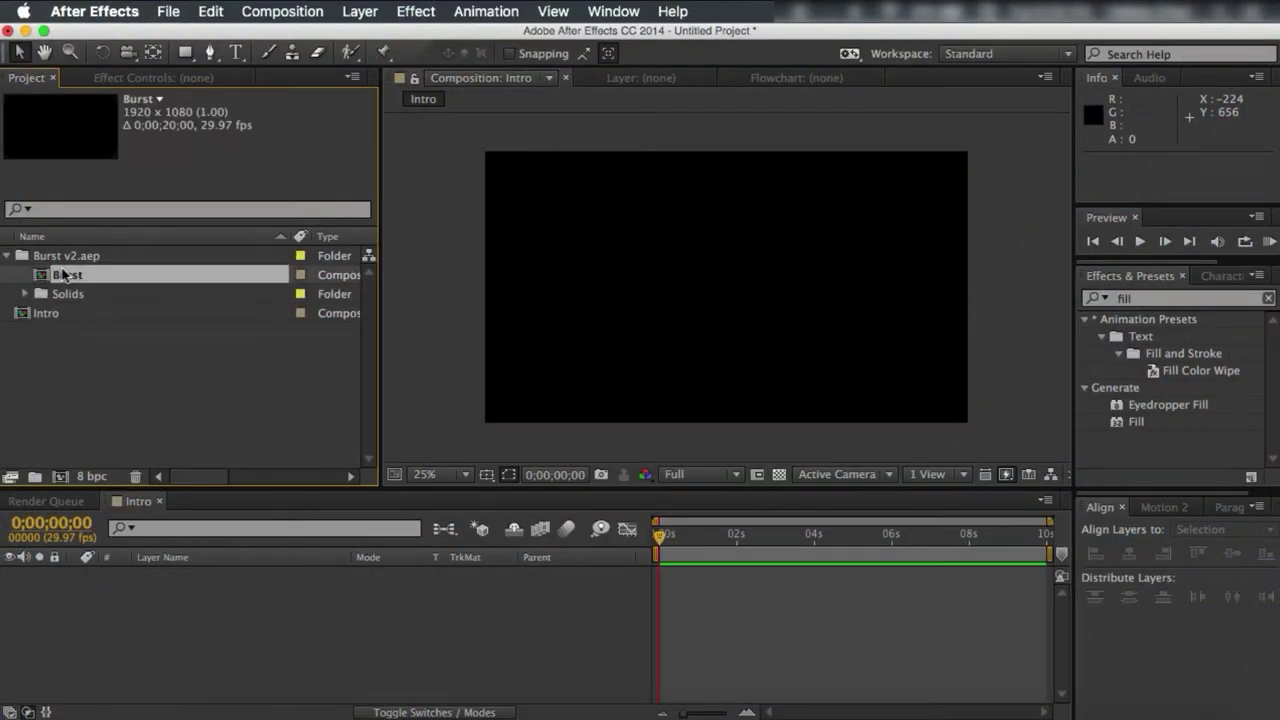
pyautogui.click(7, 256)
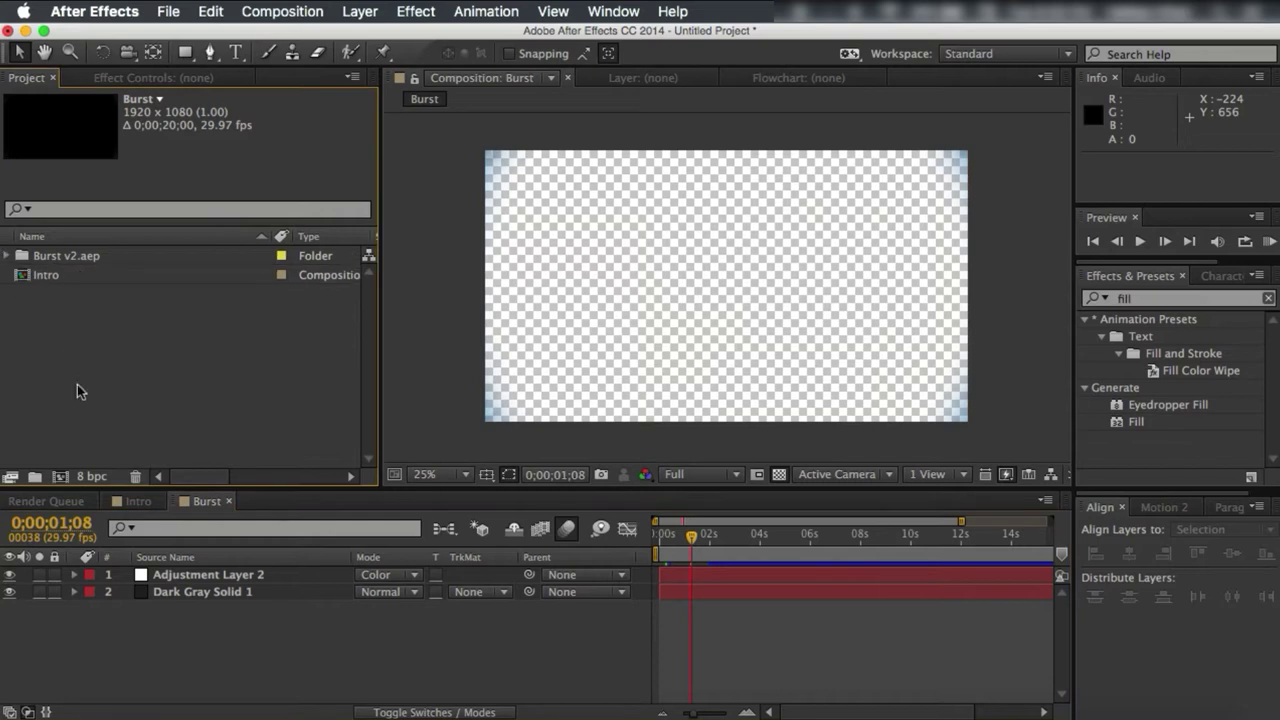
pyautogui.click(137, 501)
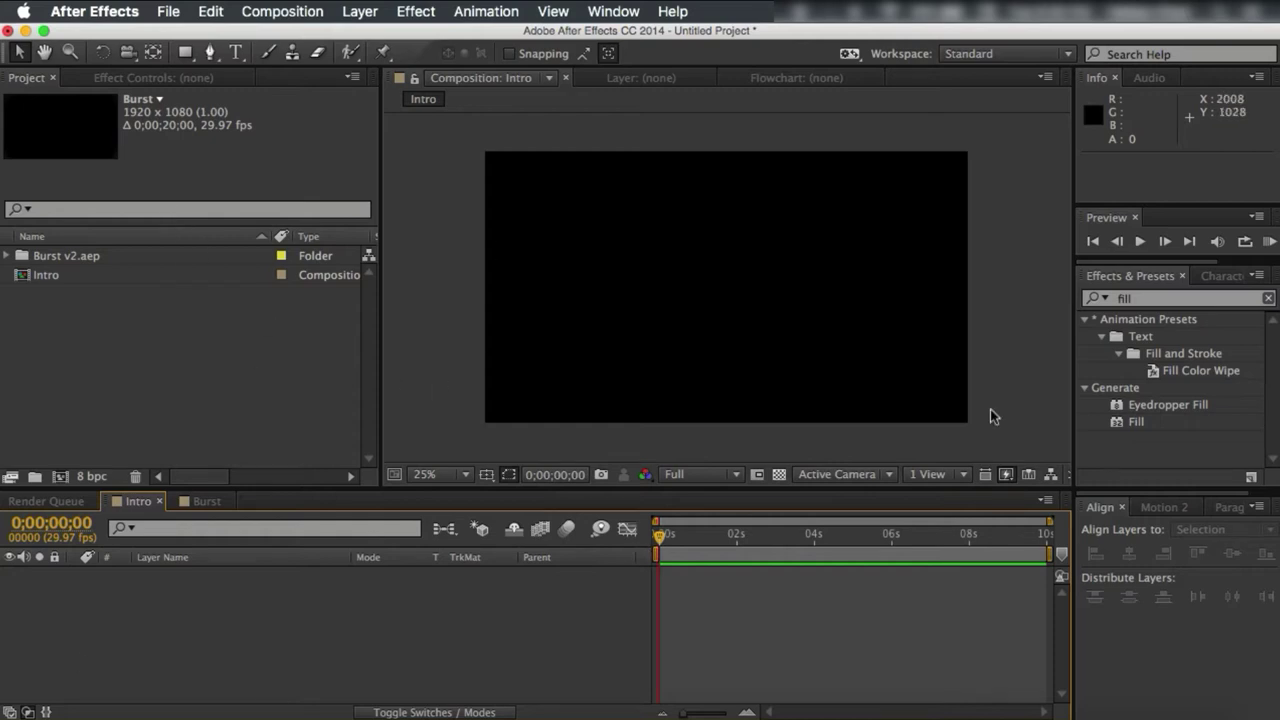
# - Create a 1920×1080 solid renamed Burst in the Intro timeline via New > Solid
pyautogui.rightClick(399, 559)
pyautogui.moveTo(452, 518)
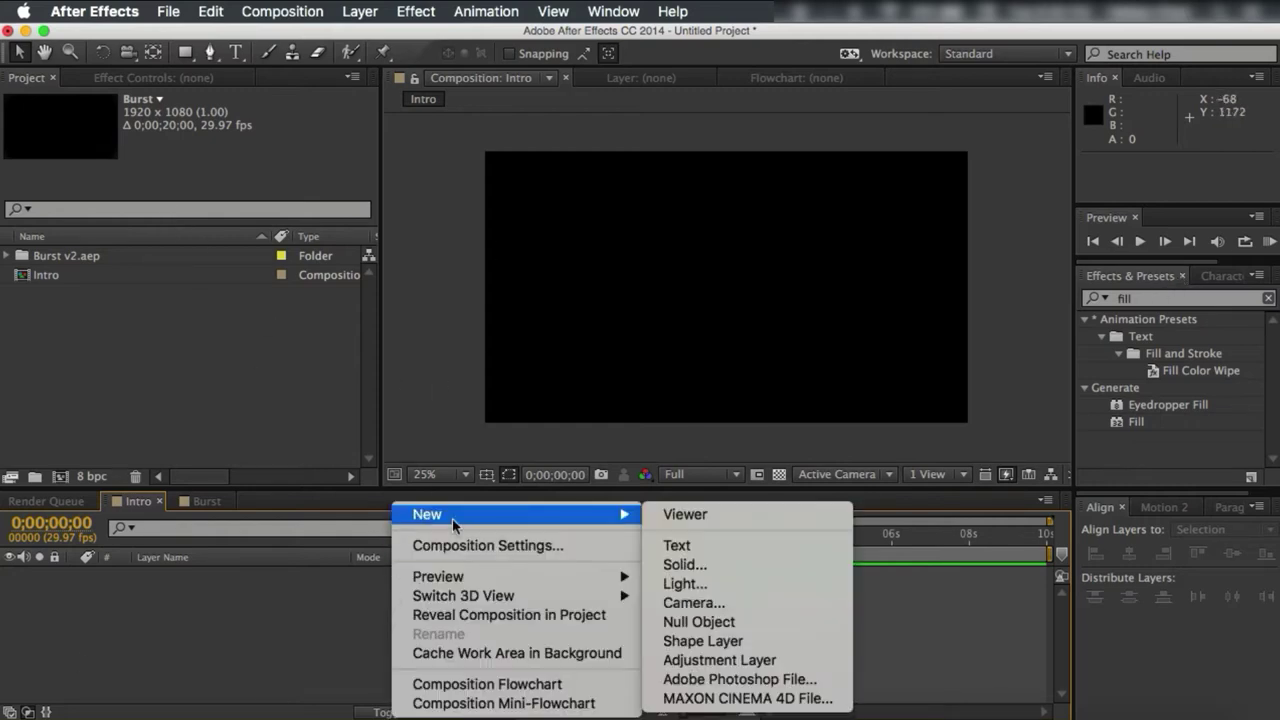
pyautogui.click(767, 563)
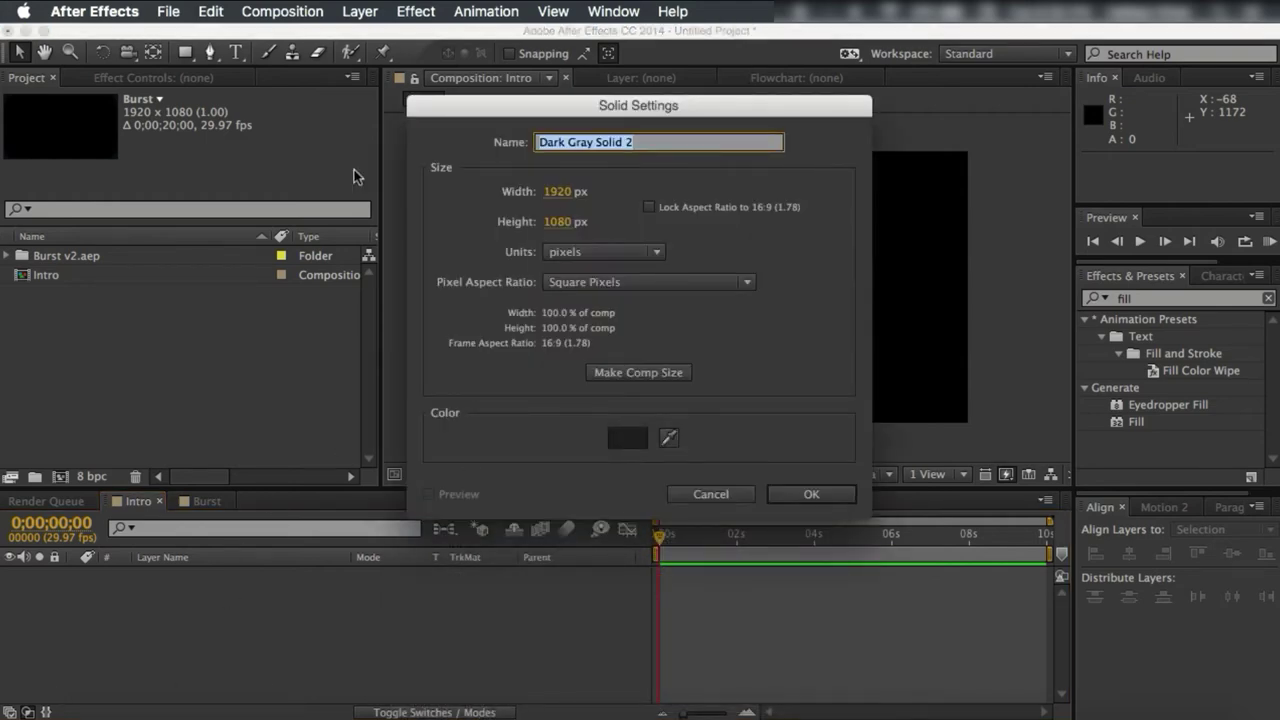
pyautogui.press('BackSpace')
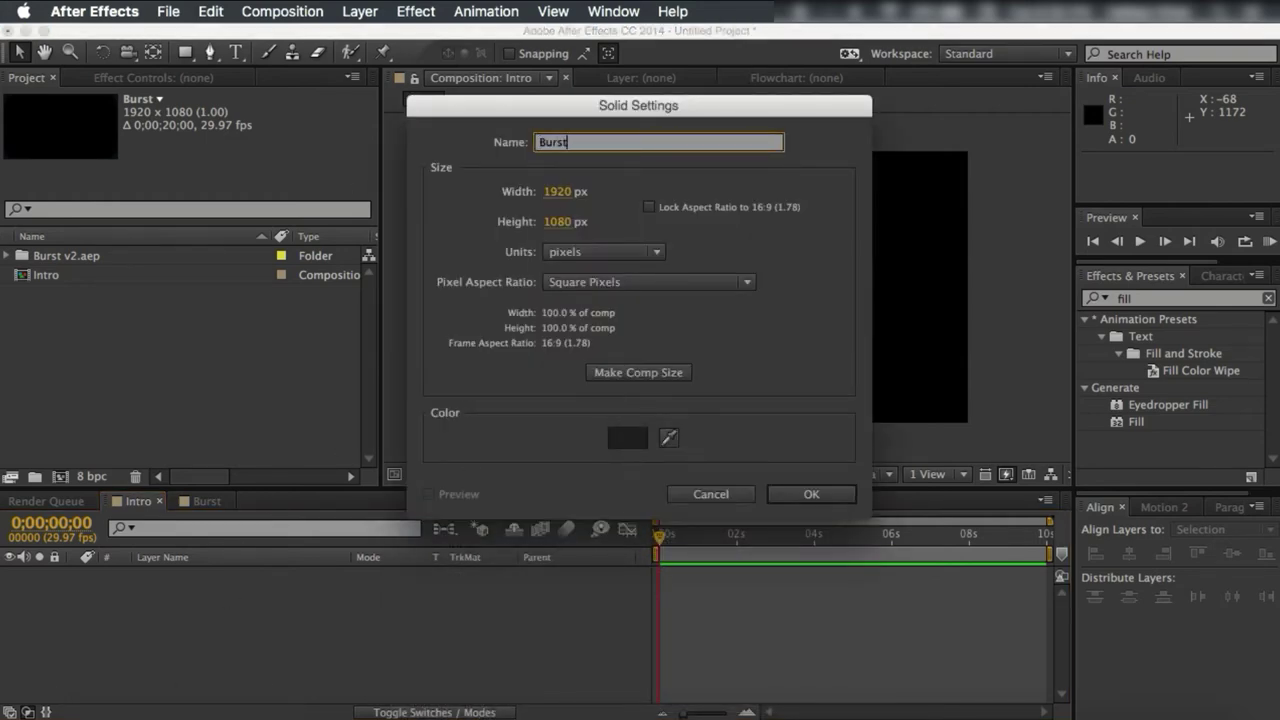
pyautogui.press('Return')
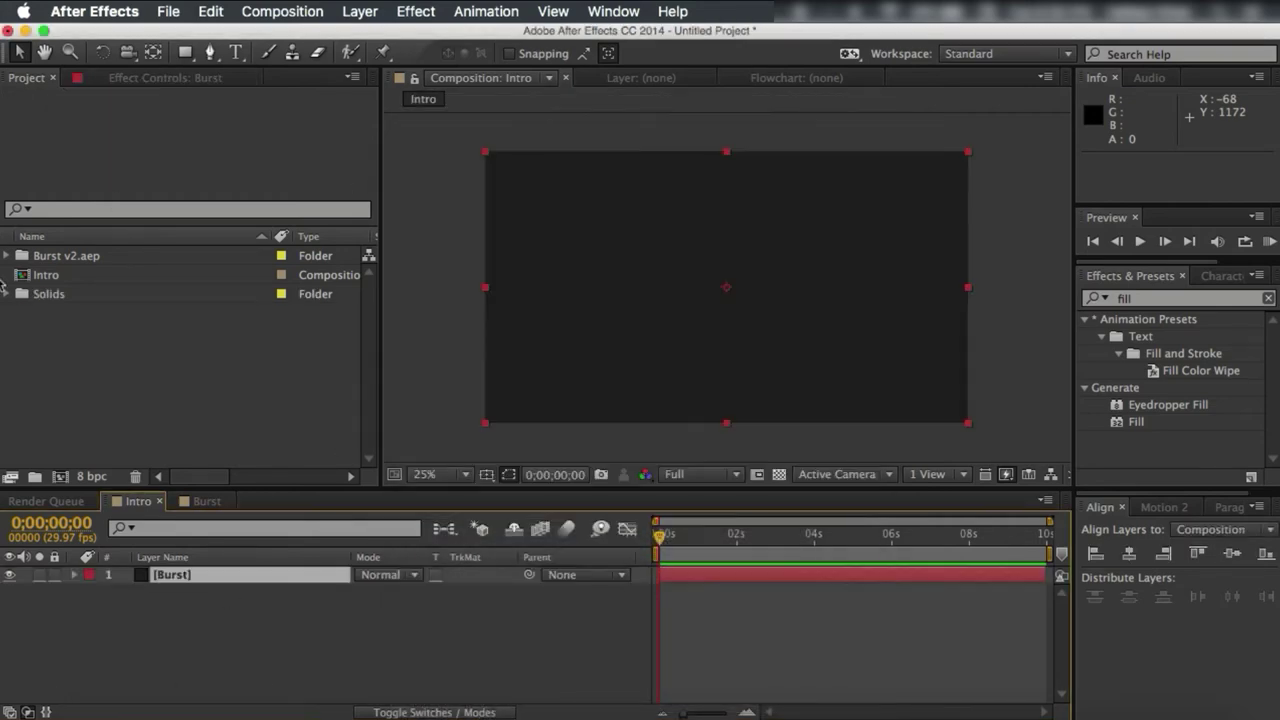
# - Search 'frac' in Effects & Presets and apply Fractal Noise to the Burst layer
pyautogui.click(1165, 302)
pyautogui.write('fracte')
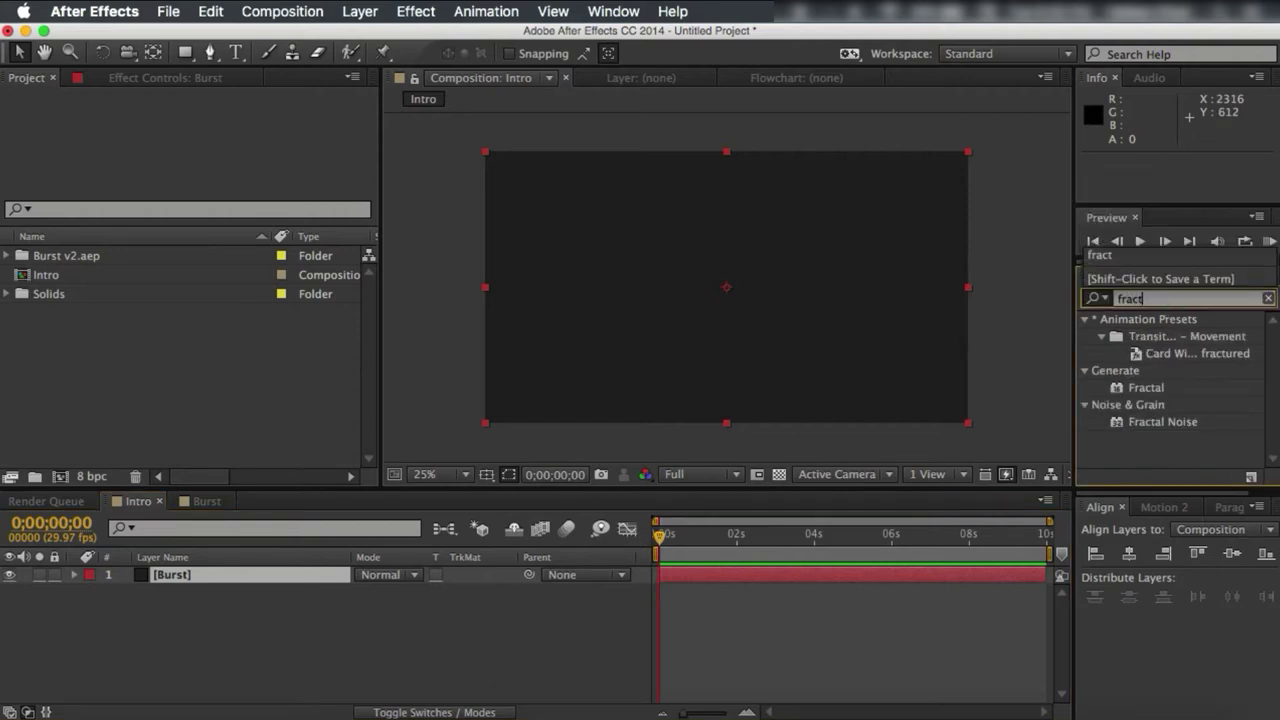
pyautogui.press('BackSpace')
pyautogui.press('BackSpace')
pyautogui.press('BackSpace')
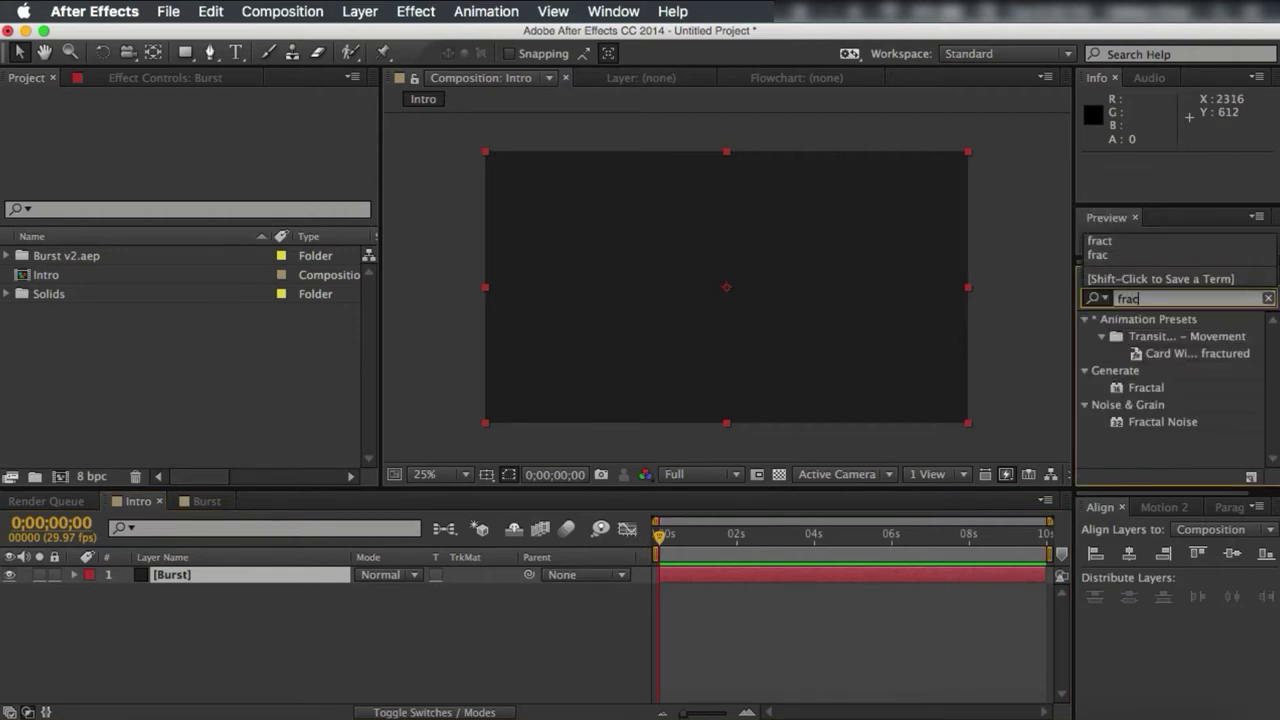
pyautogui.moveTo(1218, 421); pyautogui.dragTo(183, 583)
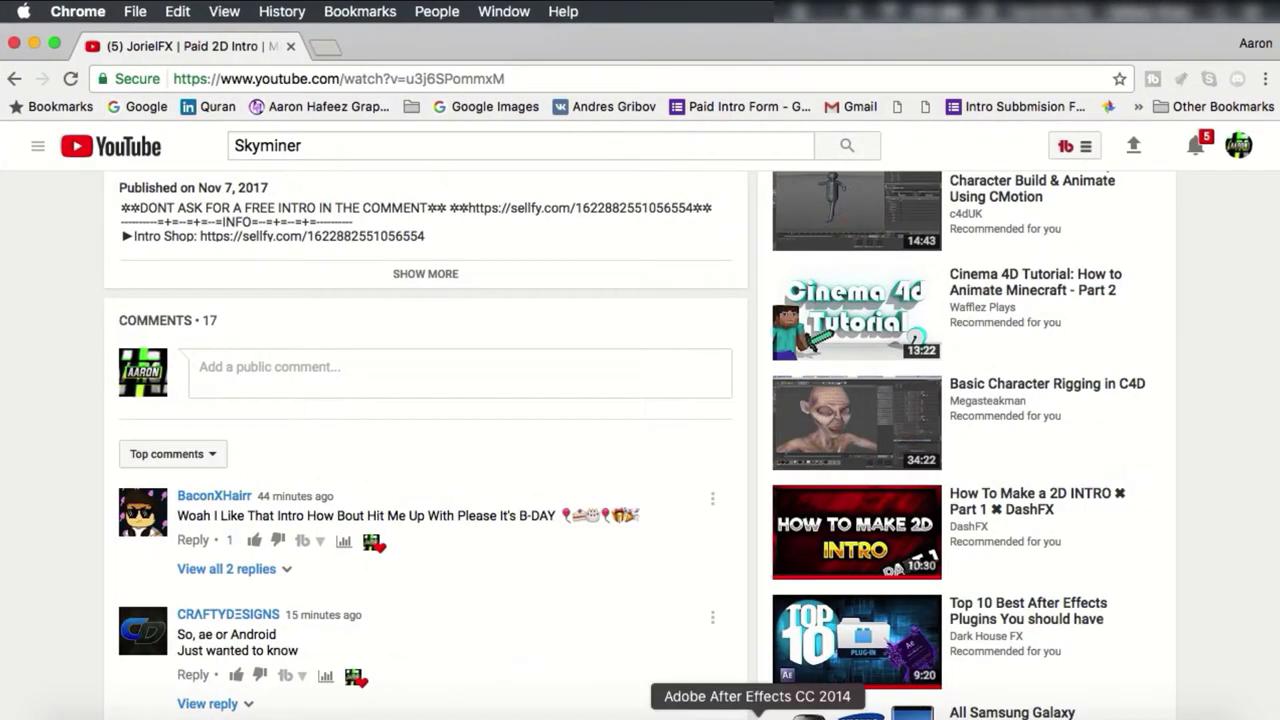
# - Inspect the noise at different zooms, nudge the Burst layer, and switch to the Burst composition
pyautogui.click(770, 714)
pyautogui.press('/')
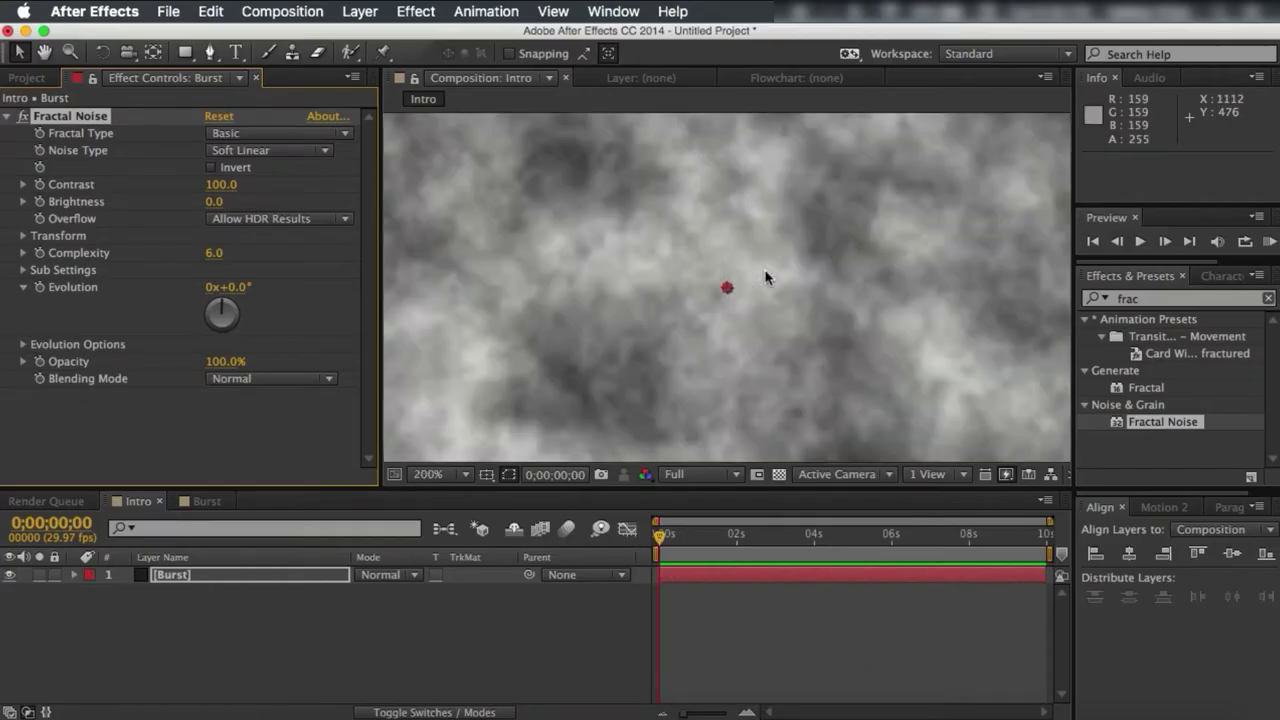
pyautogui.press(',')
pyautogui.press(',')
pyautogui.press(',')
pyautogui.press(',')
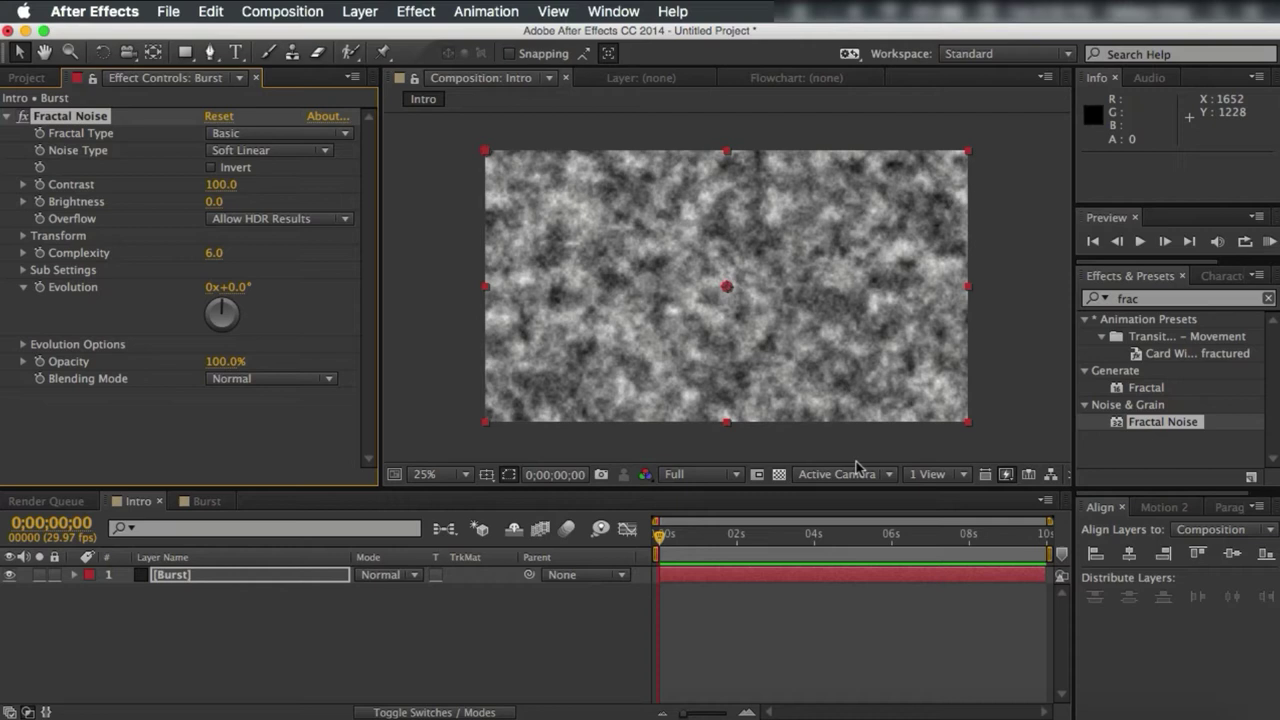
pyautogui.moveTo(726, 289); pyautogui.dragTo(688, 235)
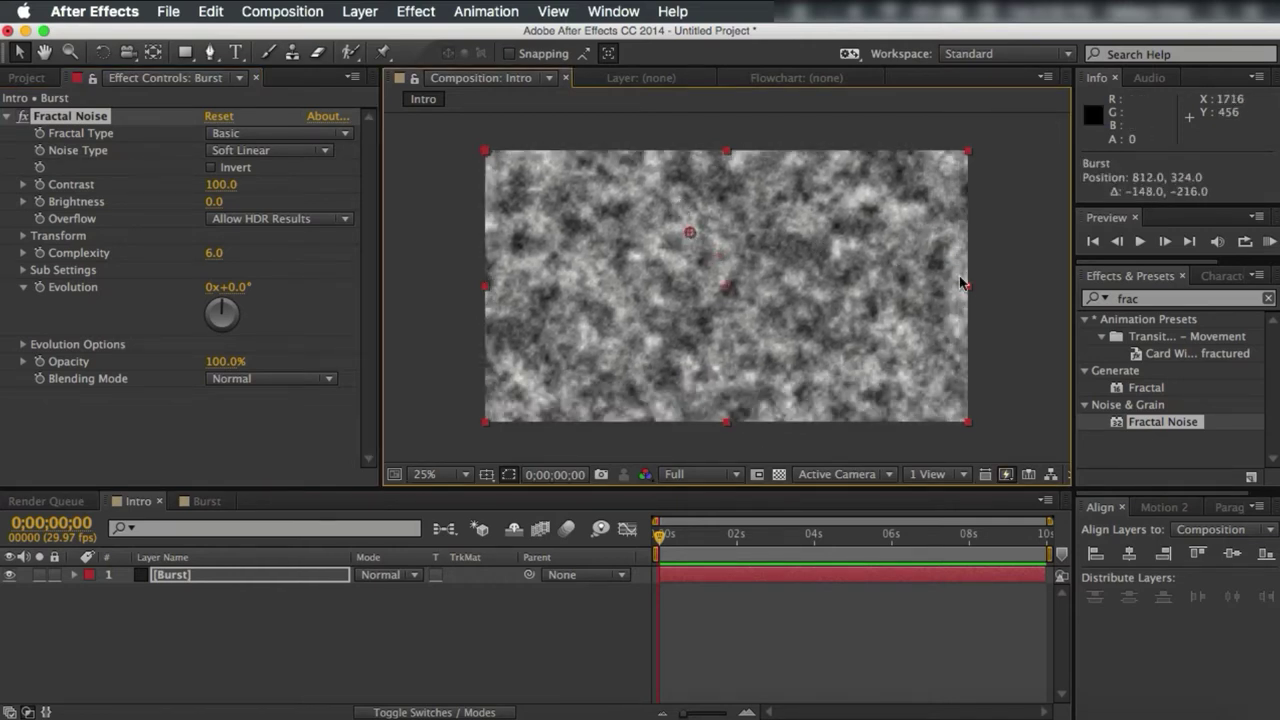
pyautogui.click(994, 281)
pyautogui.moveTo(996, 275); pyautogui.dragTo(812, 303)
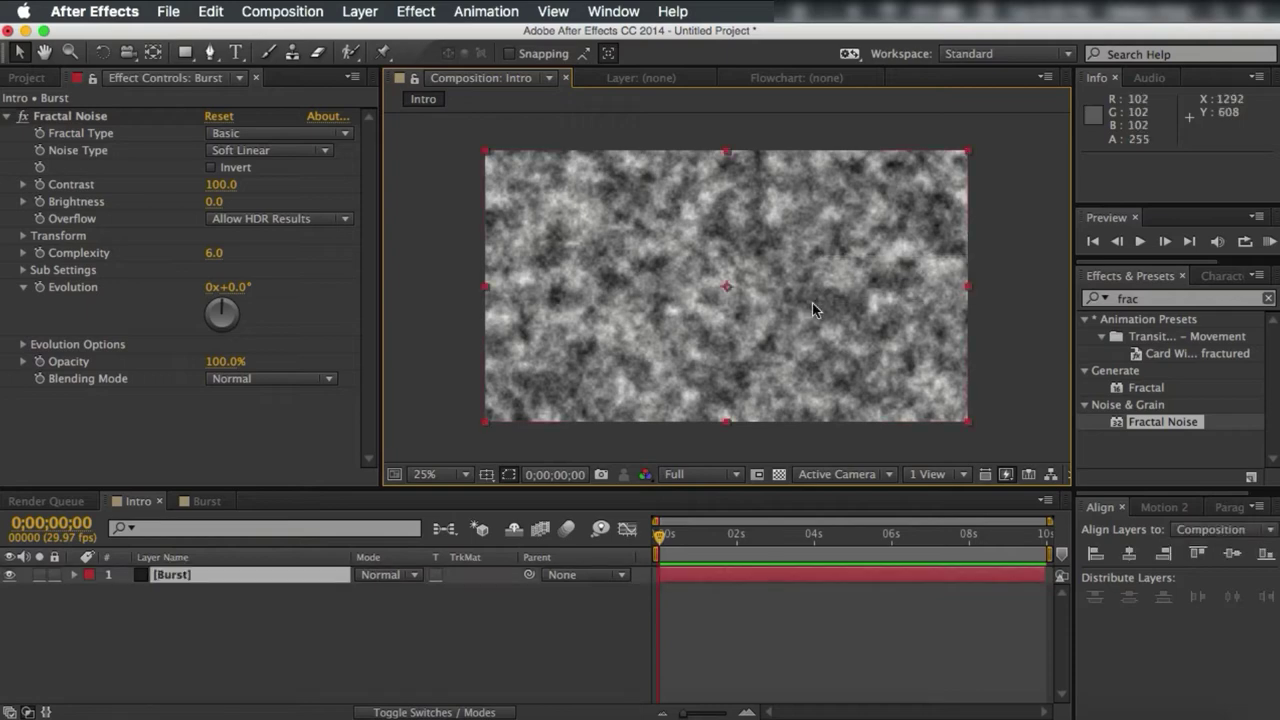
pyautogui.click(998, 268)
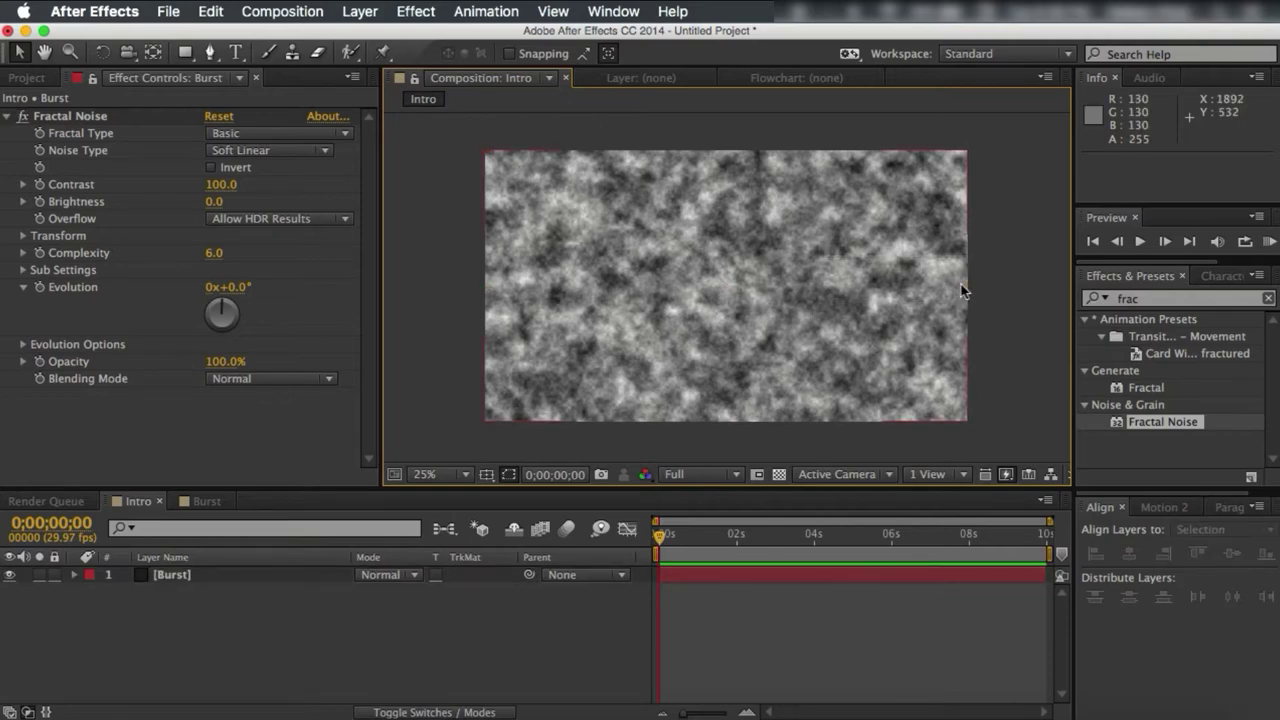
pyautogui.click(218, 503)
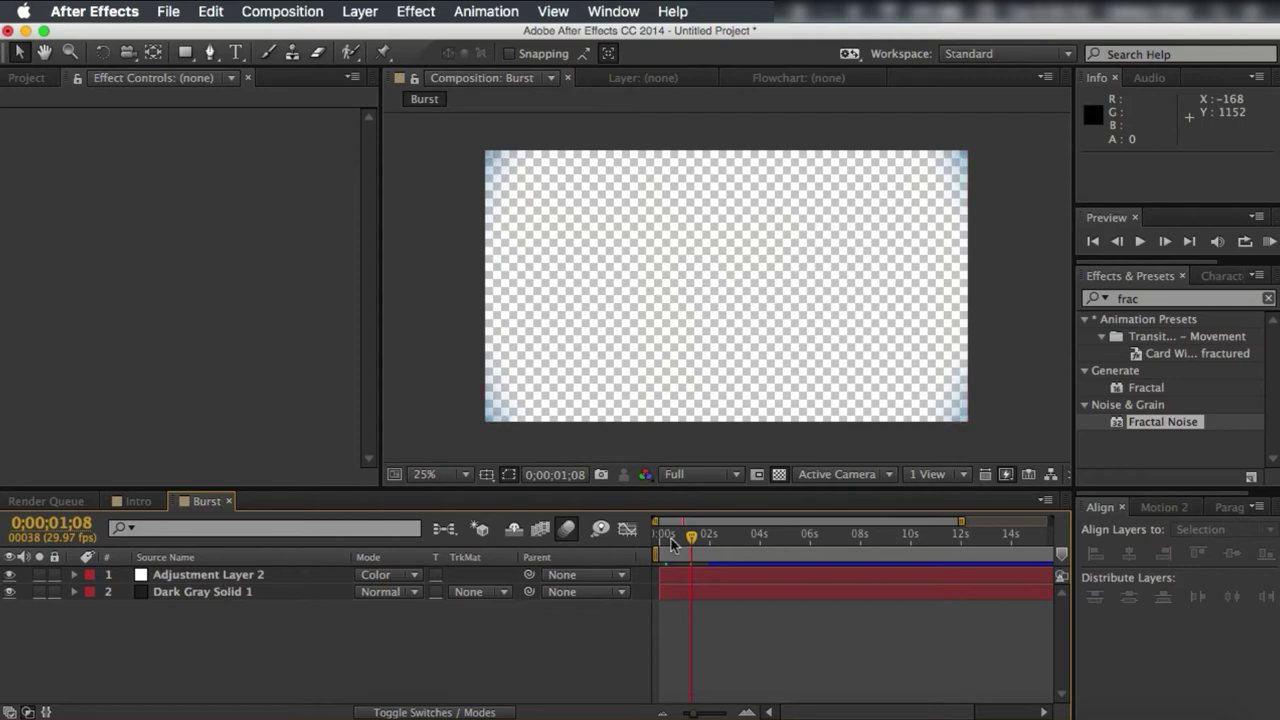
# - Scrub the Burst comp's first frames and toggle viewer zoom to see the blue radial burst
pyautogui.moveTo(671, 543); pyautogui.dragTo(669, 542)
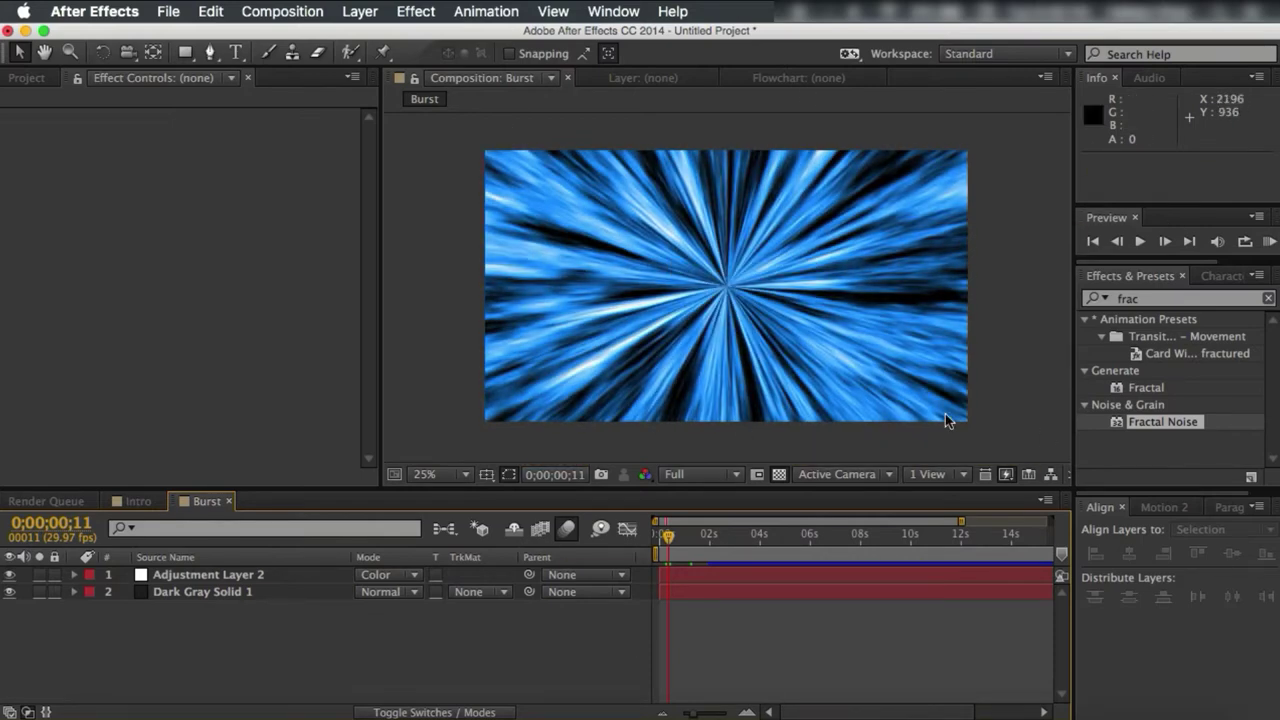
pyautogui.press('.')
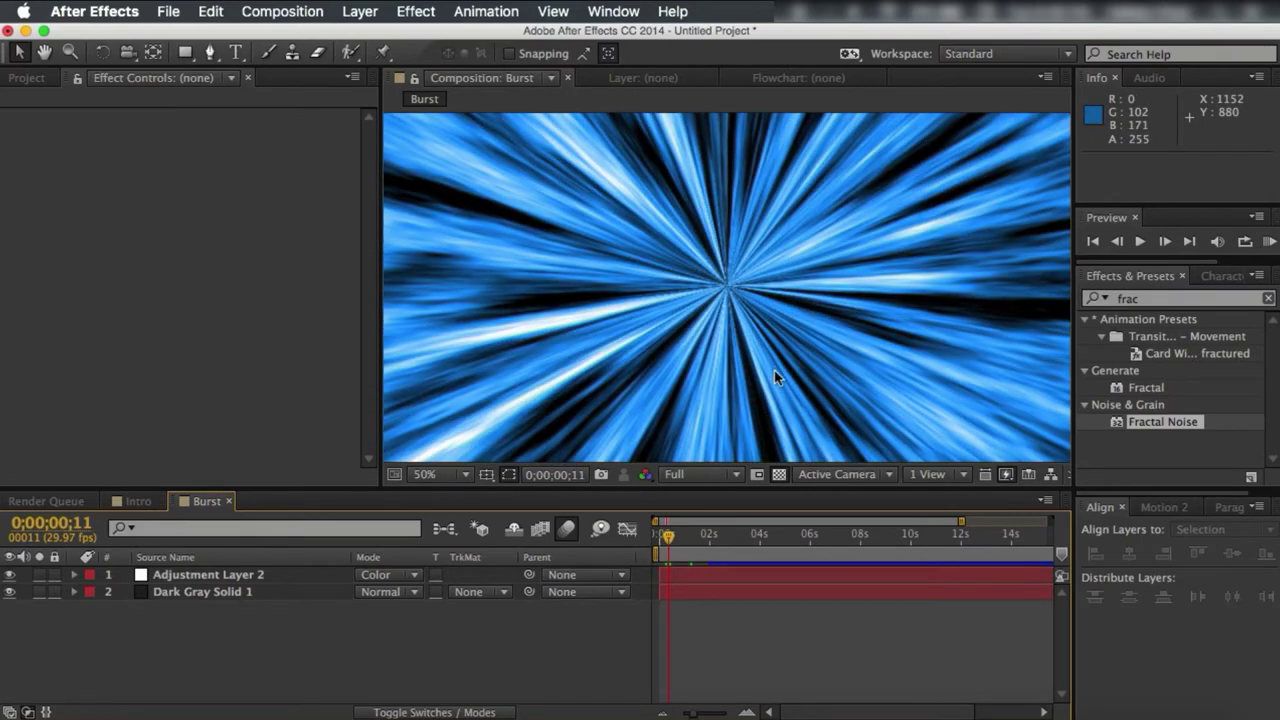
pyautogui.press(',')
pyautogui.press('.')
pyautogui.press(',')
pyautogui.moveTo(1028, 309); pyautogui.dragTo(997, 294)
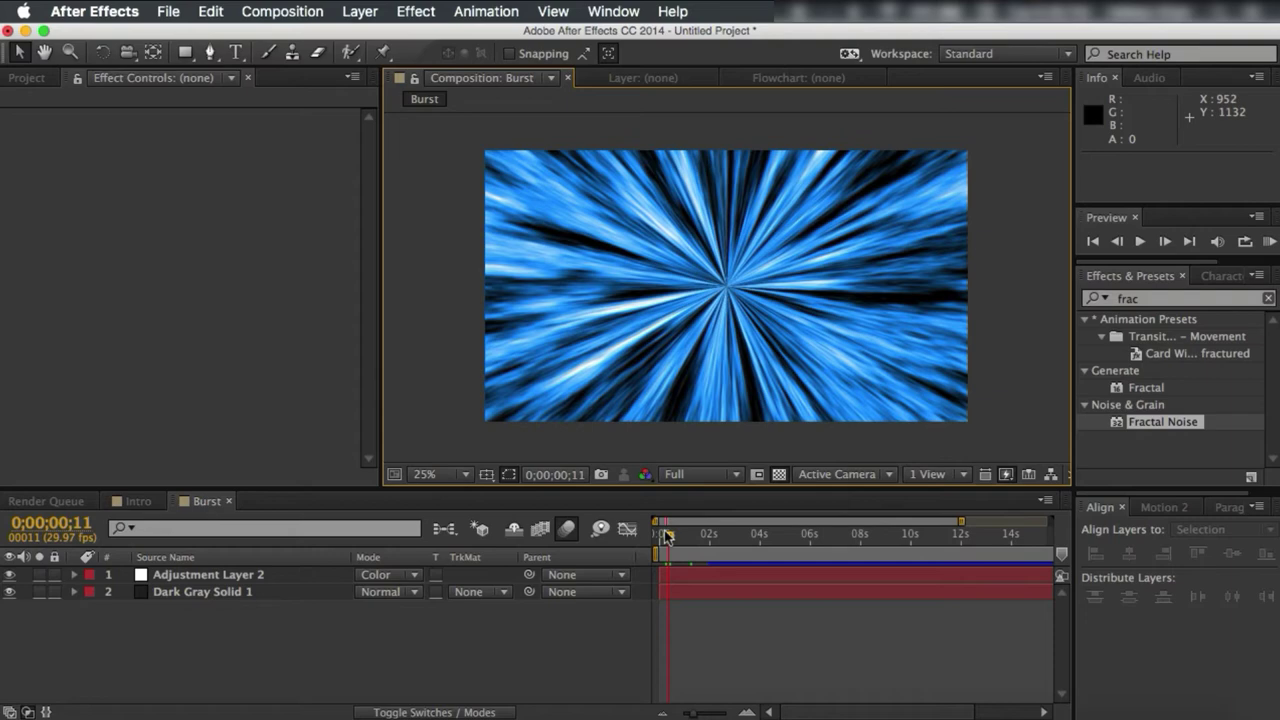
pyautogui.moveTo(667, 537); pyautogui.dragTo(665, 533)
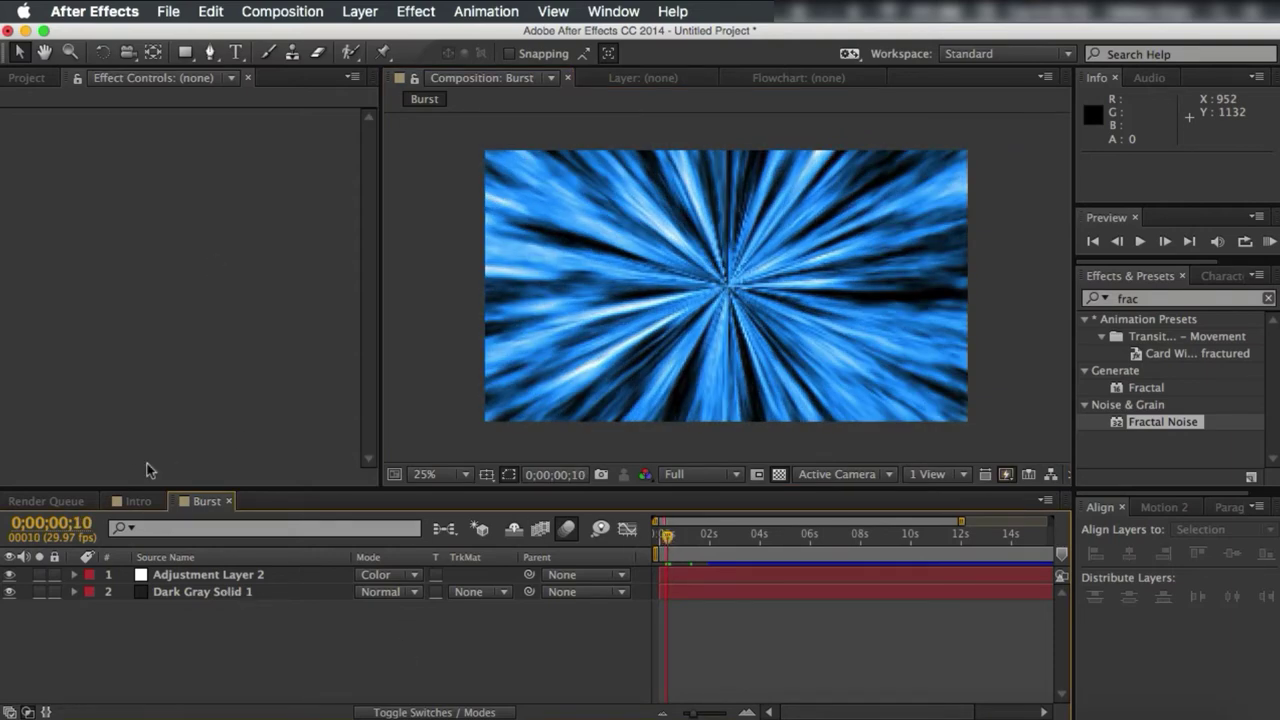
# - Compare the Intro and Burst compositions, scrubbing through the opening frames of each
pyautogui.press('KP_2')
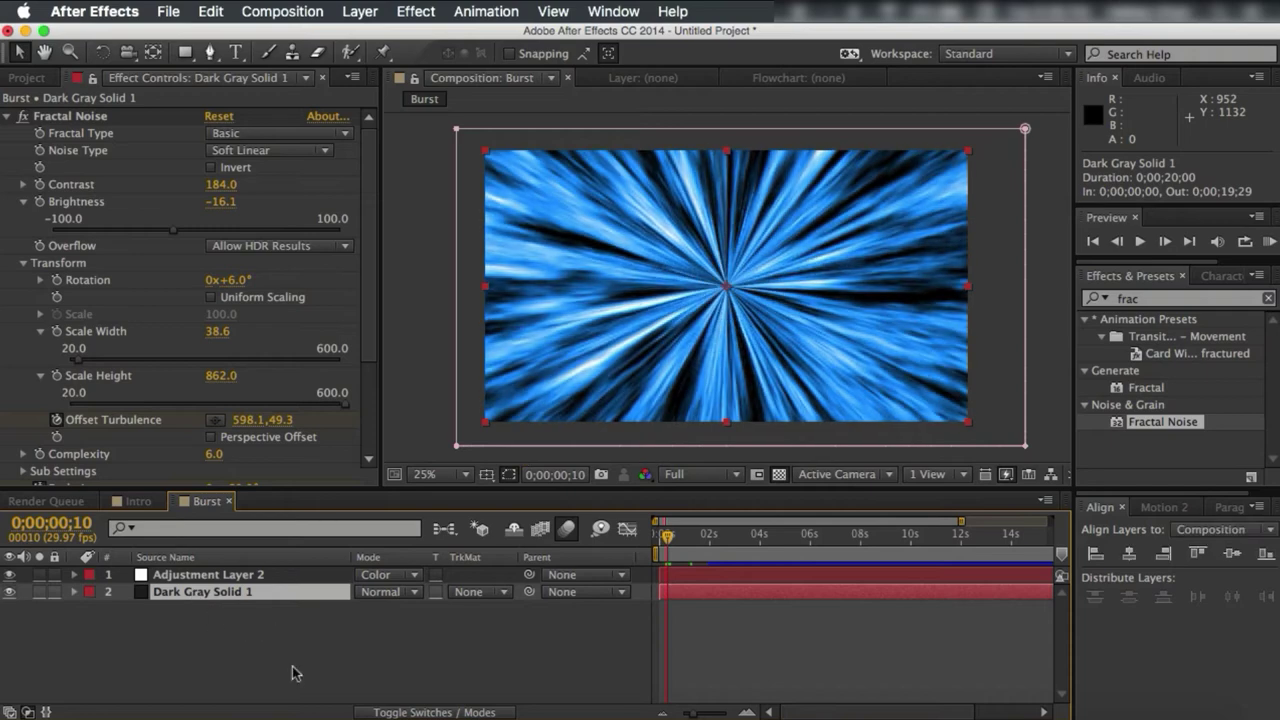
pyautogui.click(300, 668)
pyautogui.moveTo(348, 671); pyautogui.dragTo(312, 625)
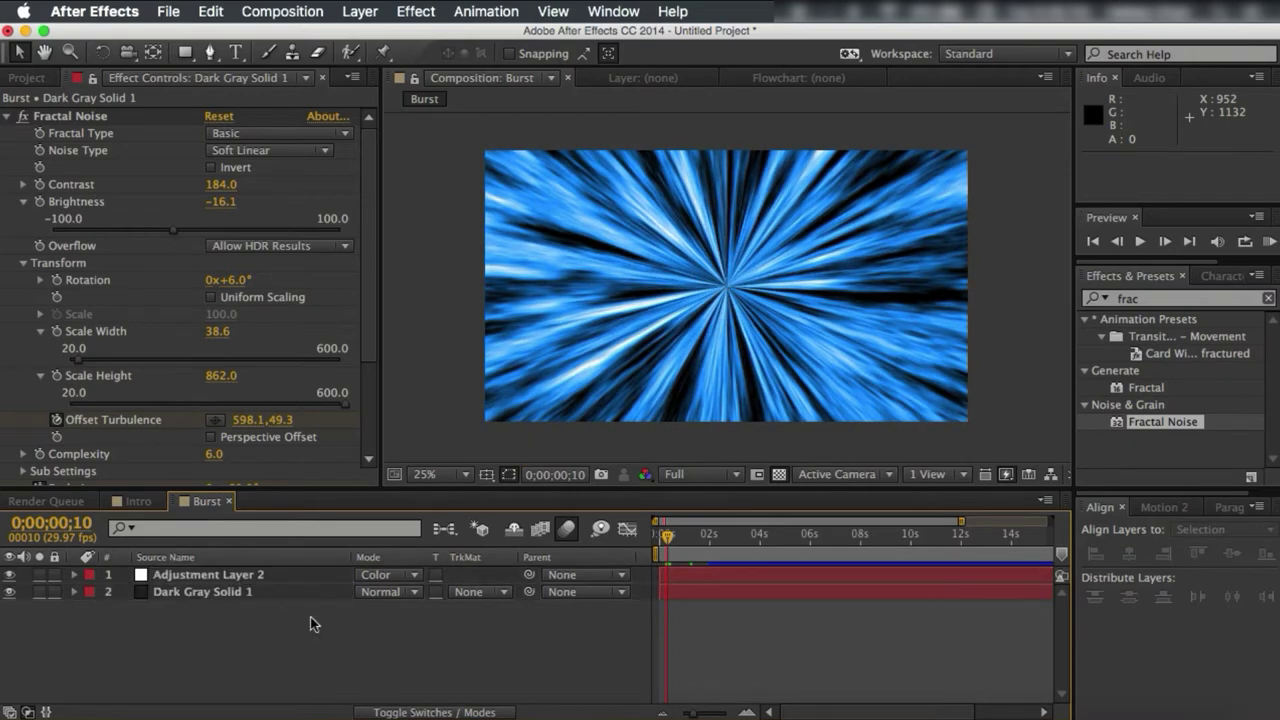
pyautogui.click(140, 502)
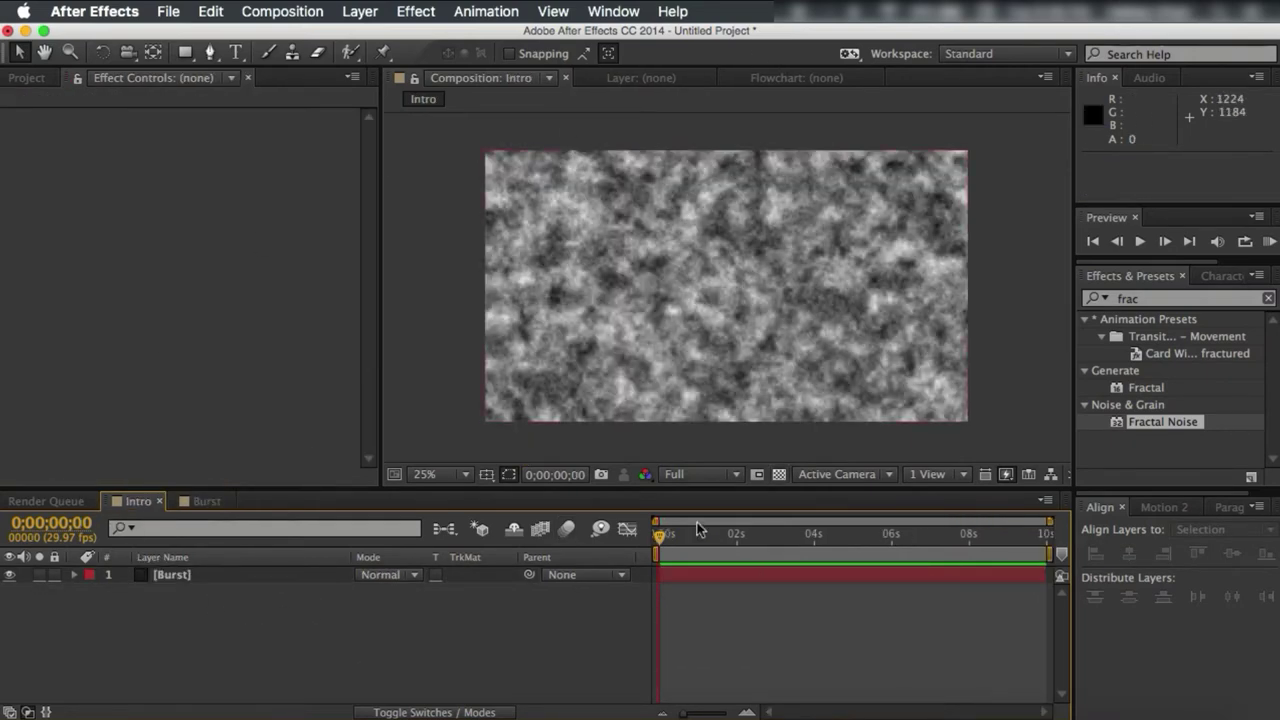
pyautogui.moveTo(664, 540)
pyautogui.mouseDown()
pyautogui.moveTo(764, 545)
pyautogui.moveTo(667, 563)
pyautogui.mouseUp()
pyautogui.click(195, 502)
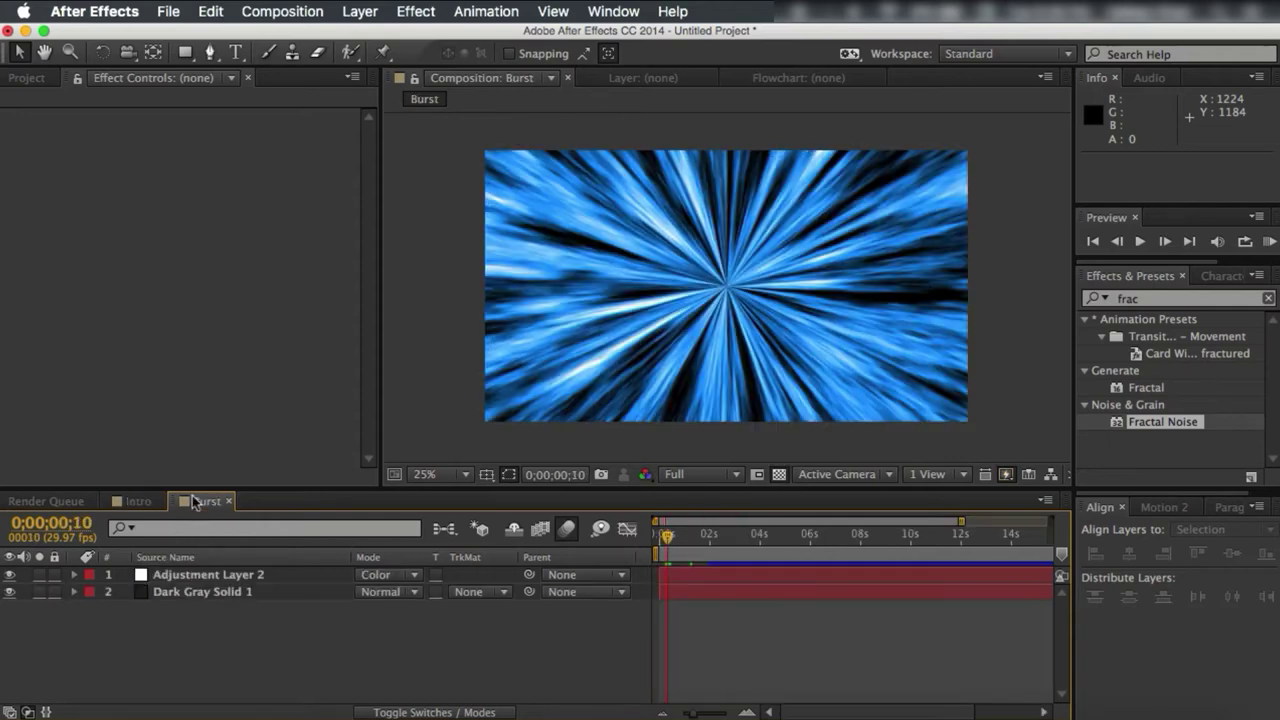
pyautogui.click(135, 500)
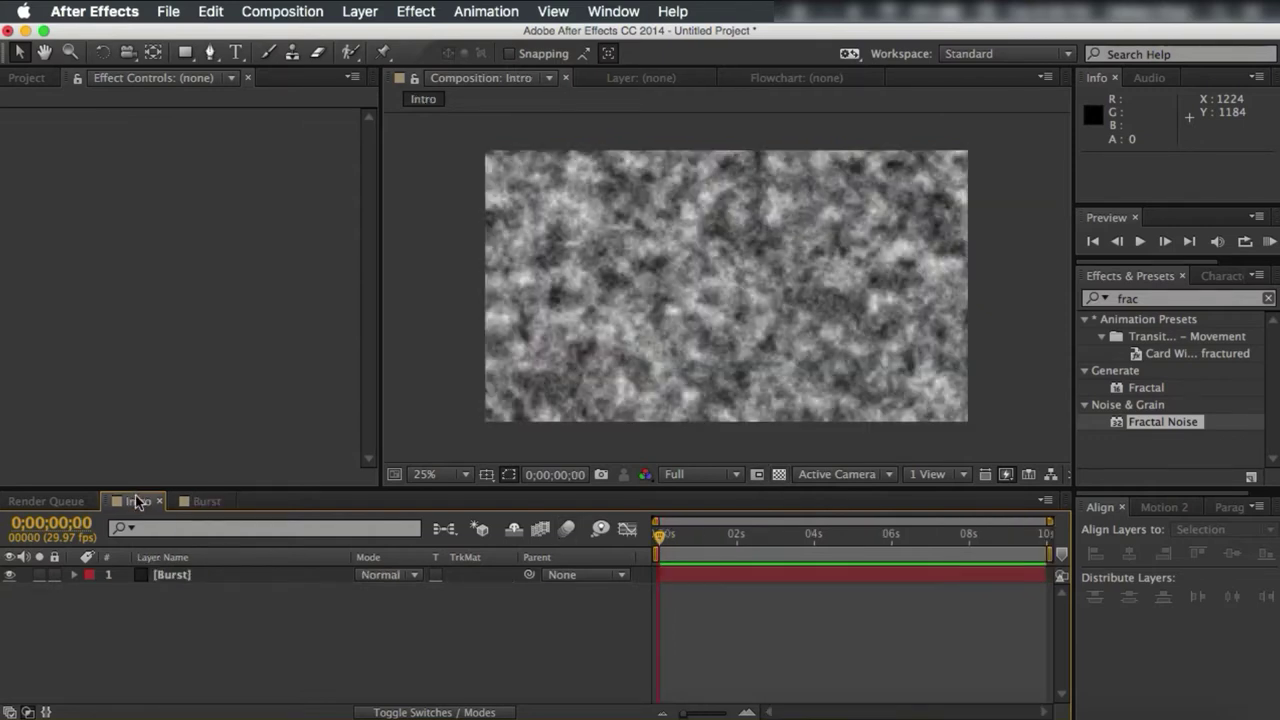
pyautogui.click(212, 502)
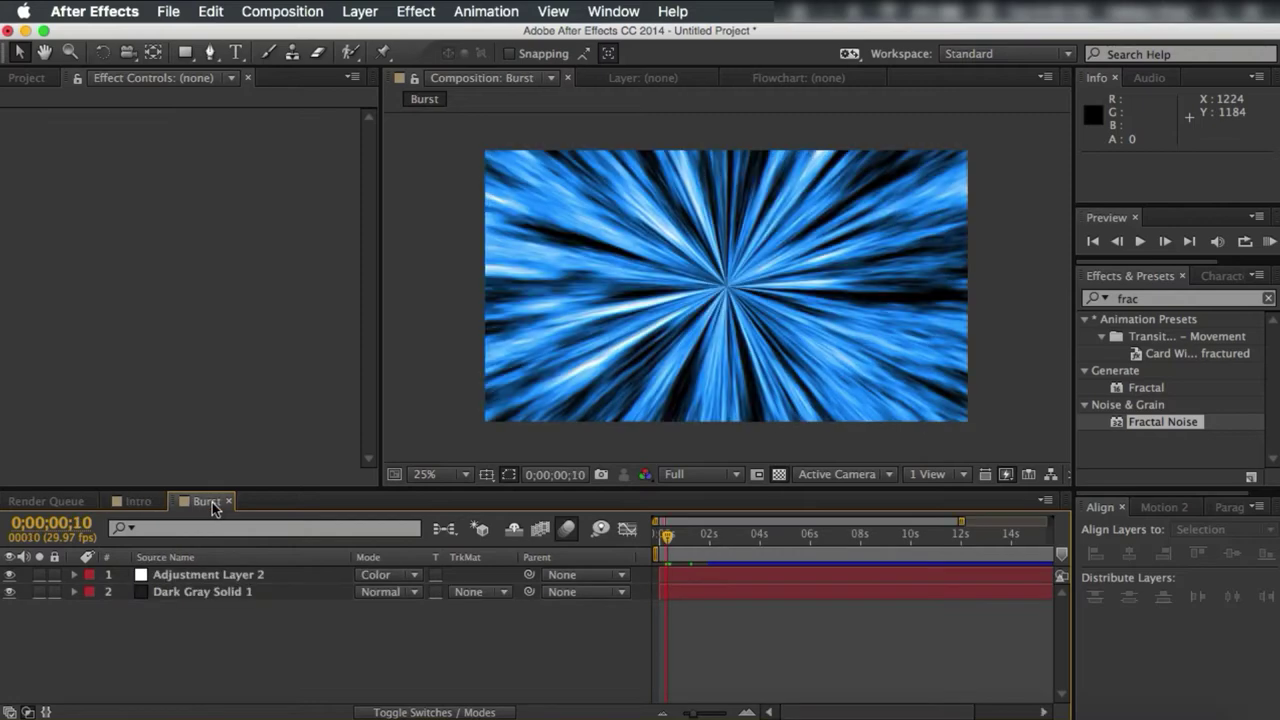
pyautogui.moveTo(672, 543)
pyautogui.mouseDown()
pyautogui.moveTo(660, 537)
pyautogui.moveTo(678, 537)
pyautogui.mouseUp()
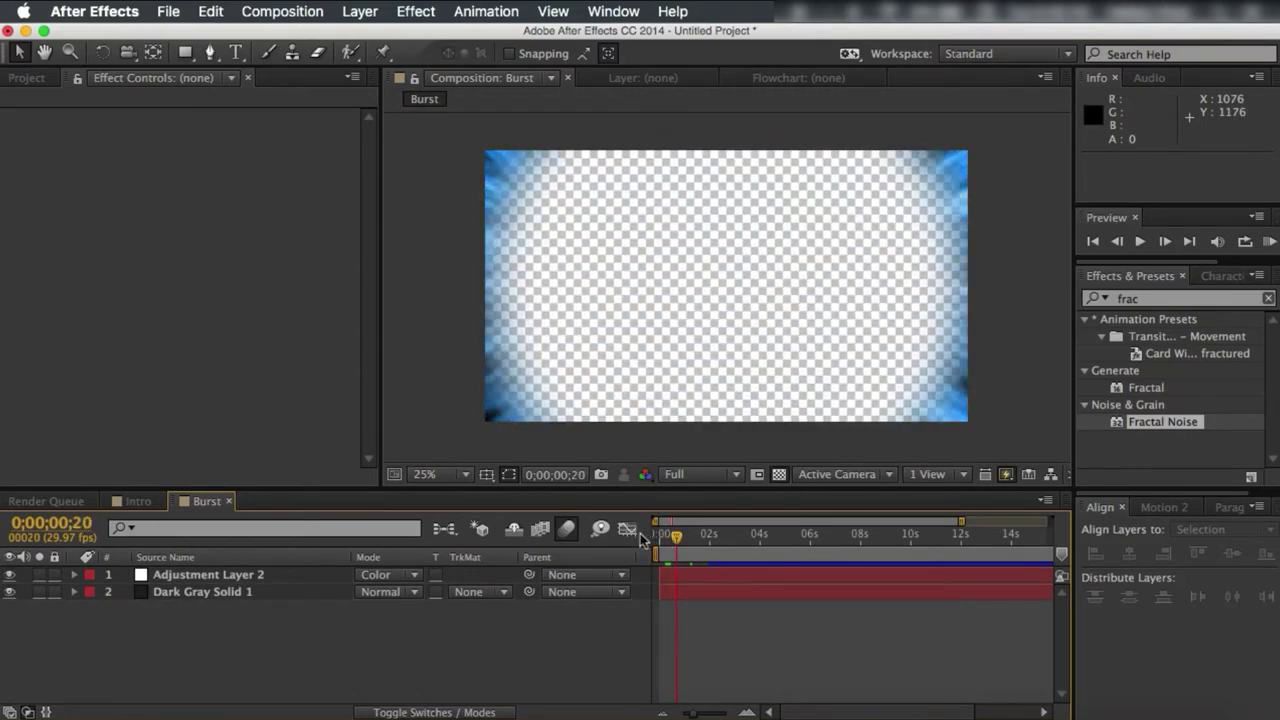
# - Set the Burst viewer to Quarter resolution, return to the start, and show Dark Gray Solid 1's Fractal Noise settings
pyautogui.click(122, 502)
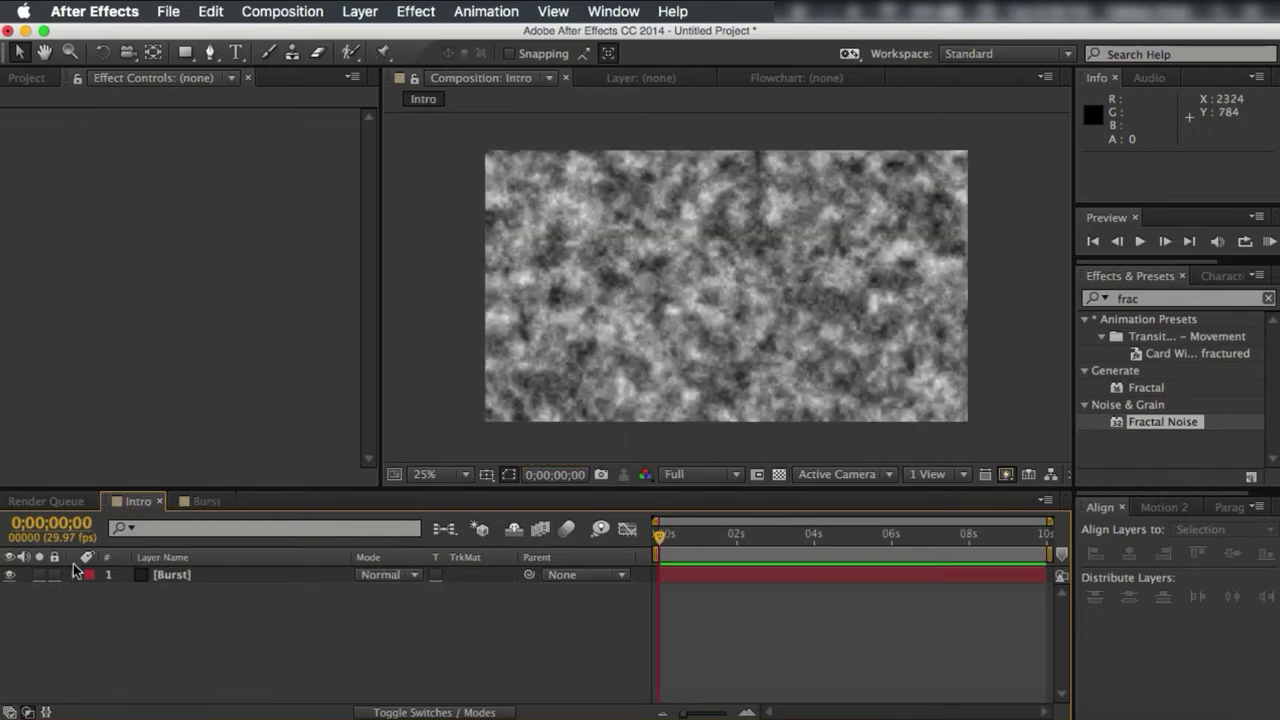
pyautogui.click(215, 578)
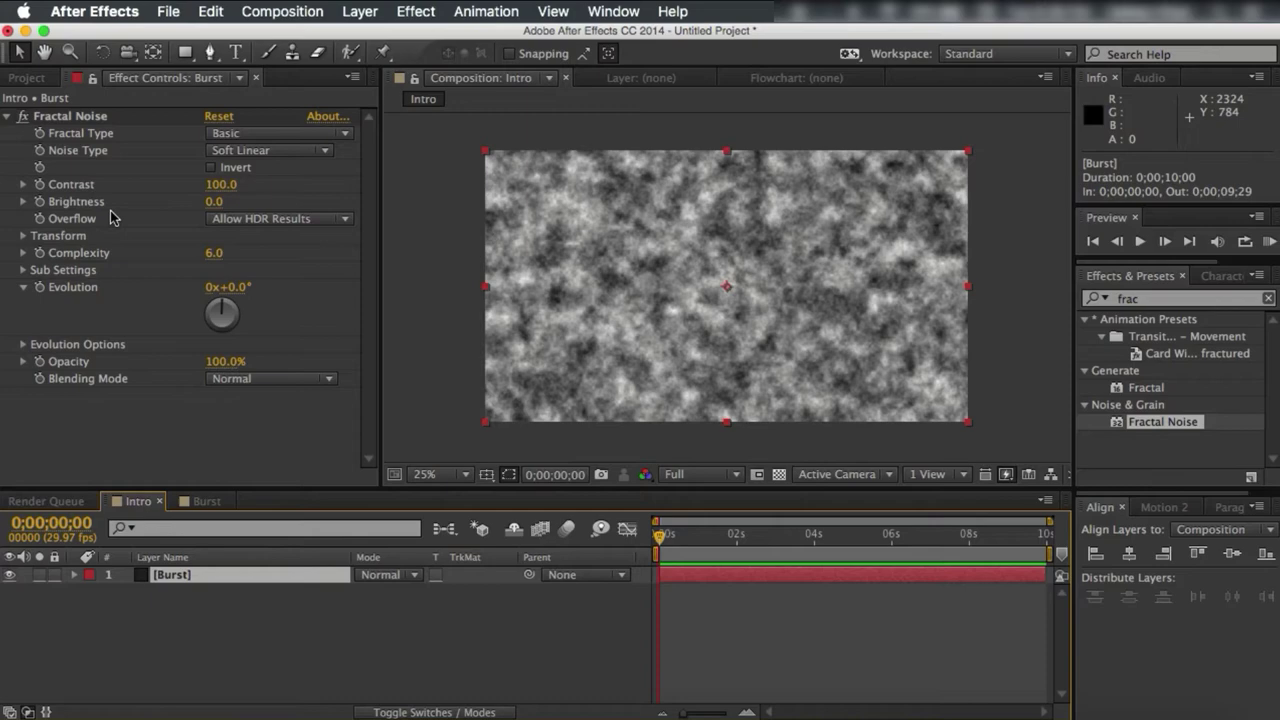
pyautogui.click(207, 502)
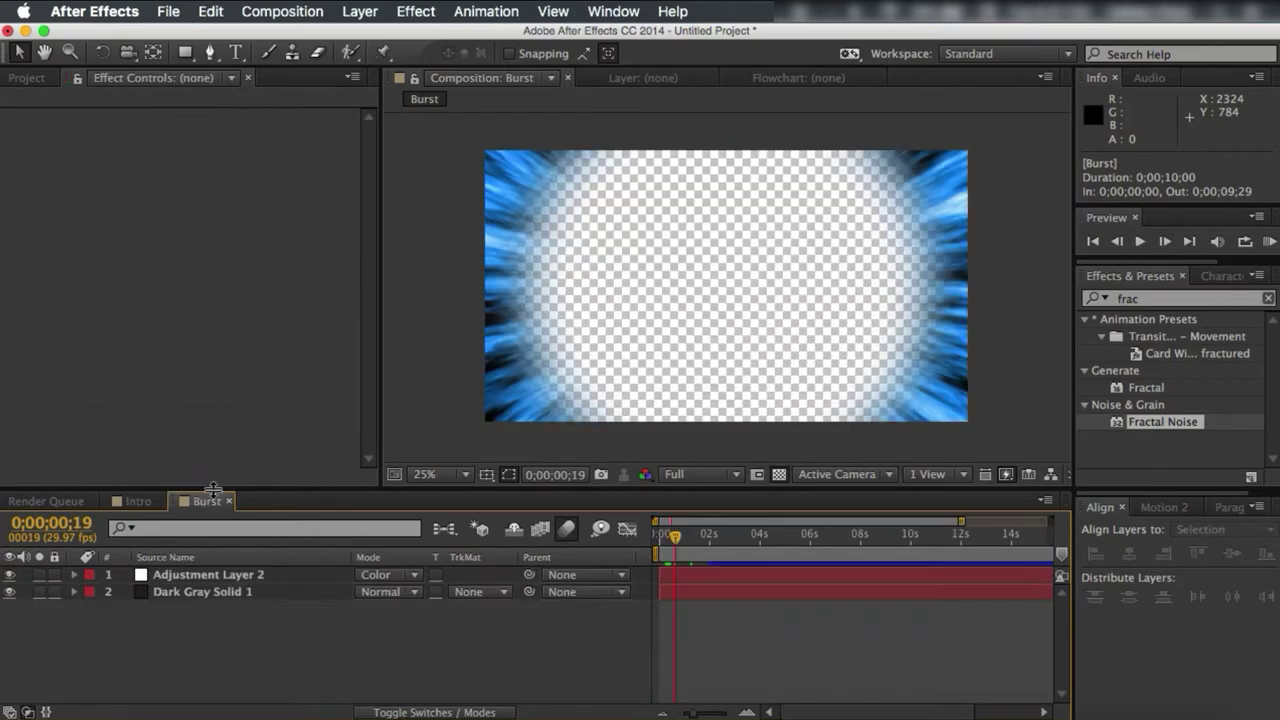
pyautogui.press('pageup')
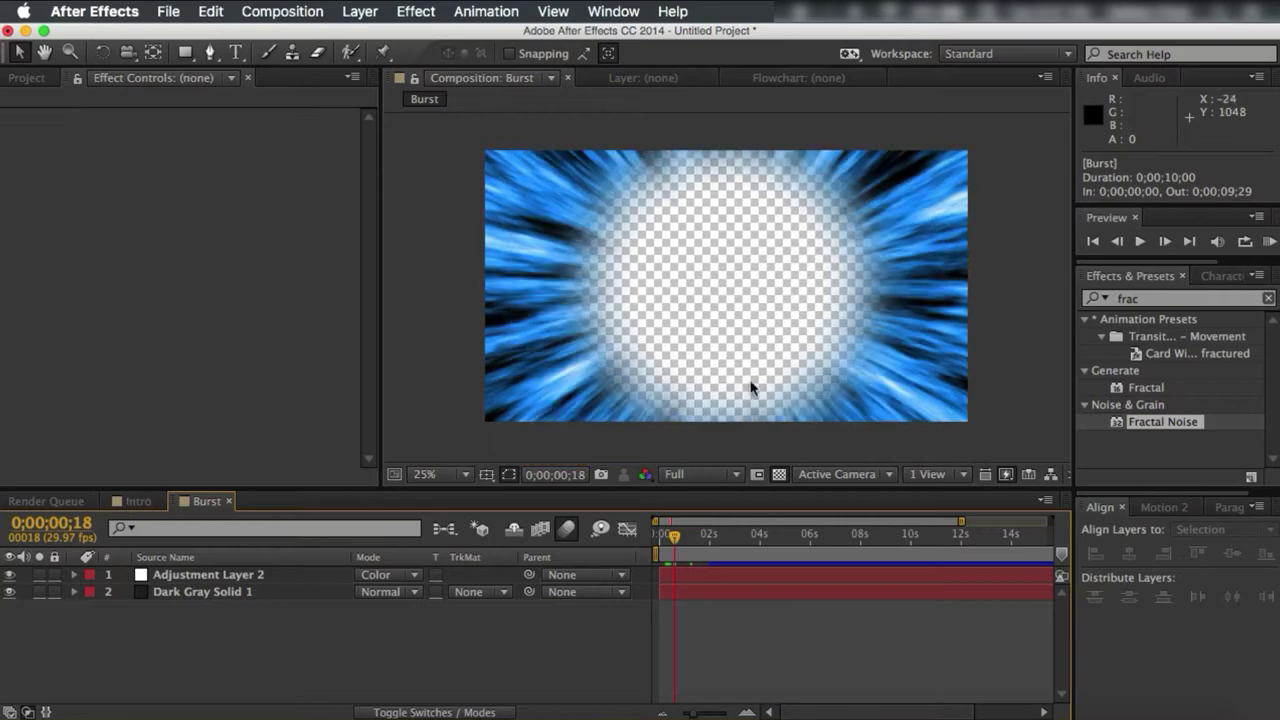
pyautogui.click(738, 474)
pyautogui.click(704, 581)
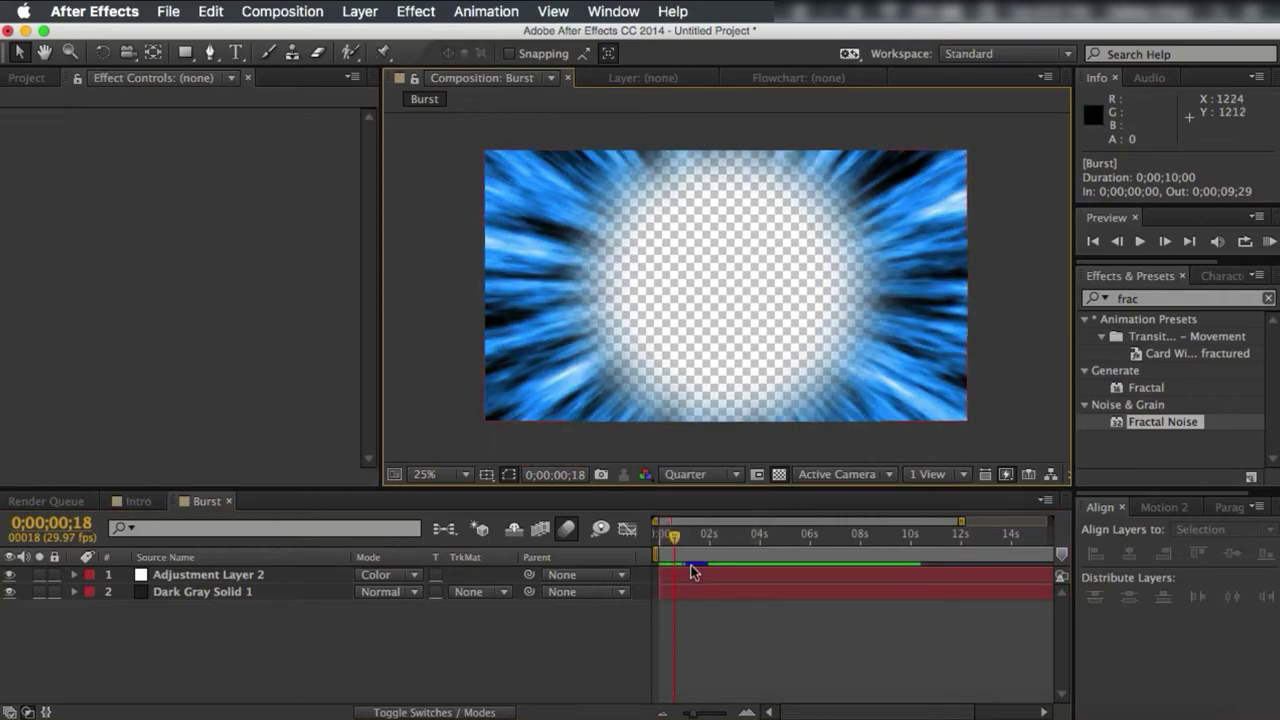
pyautogui.moveTo(675, 537); pyautogui.dragTo(665, 538)
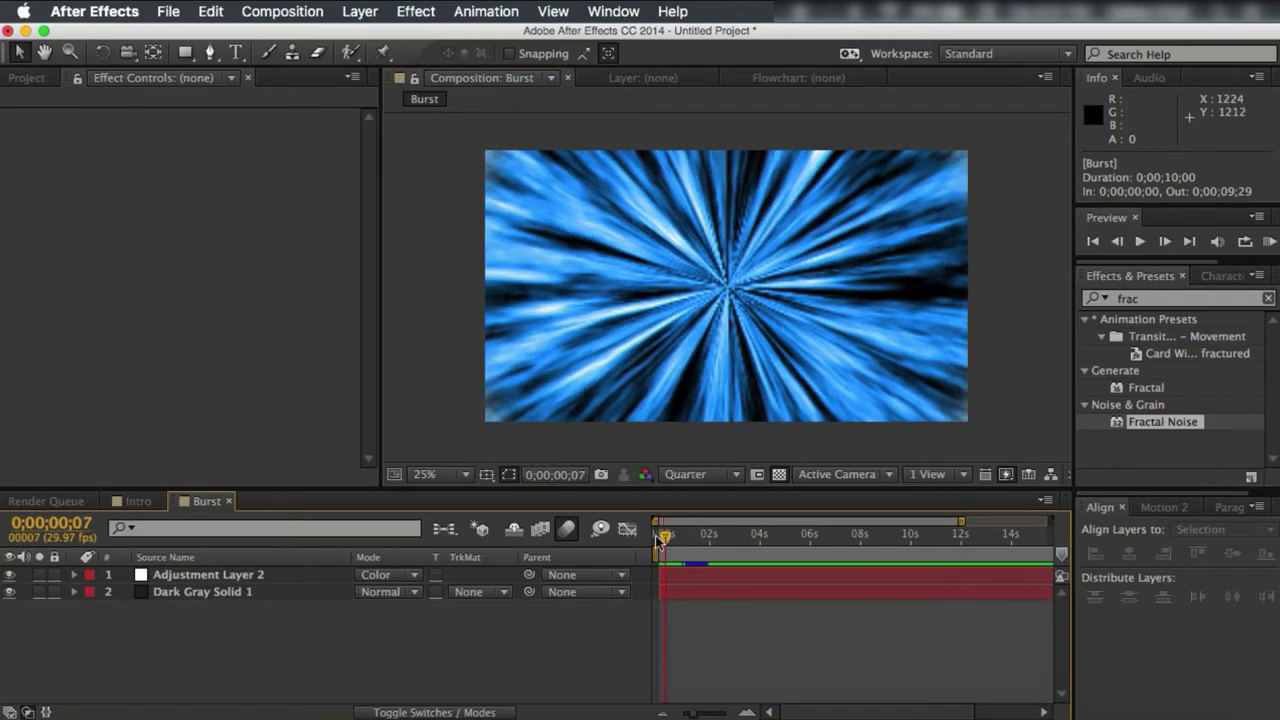
pyautogui.click(248, 592)
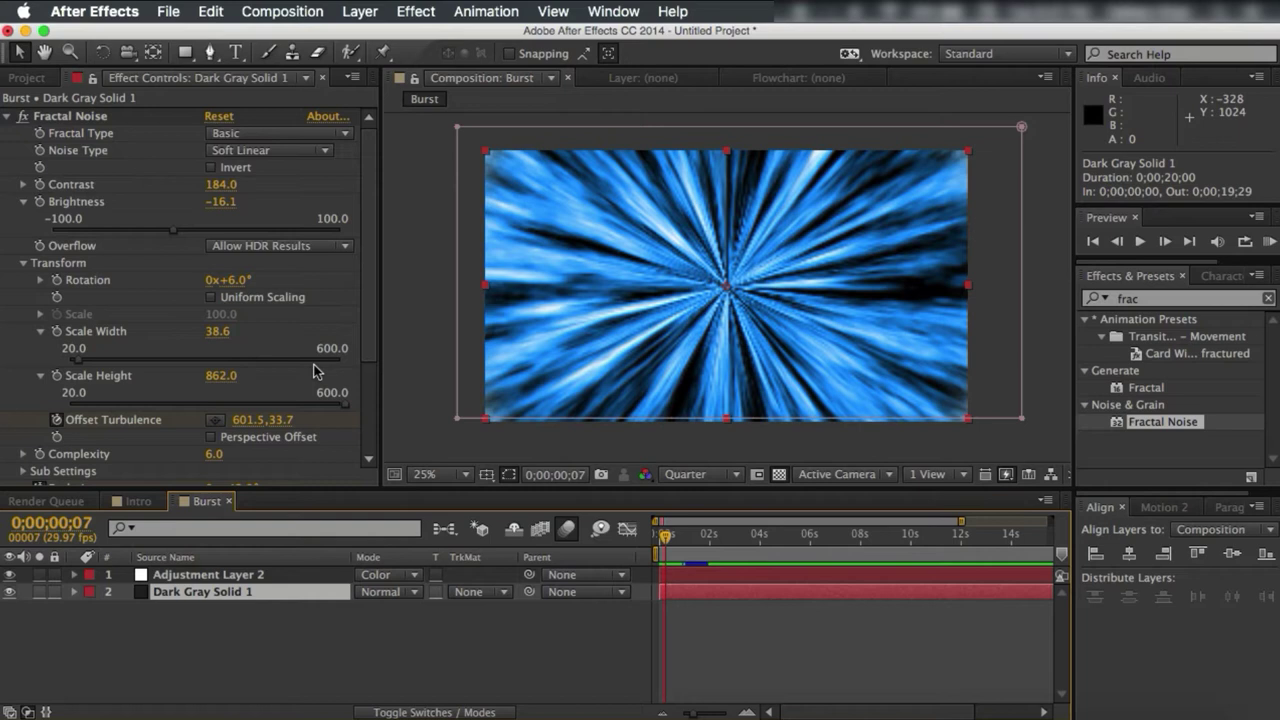
# - Set the Intro Burst layer's Fractal Noise Contrast to 184
pyautogui.click(137, 500)
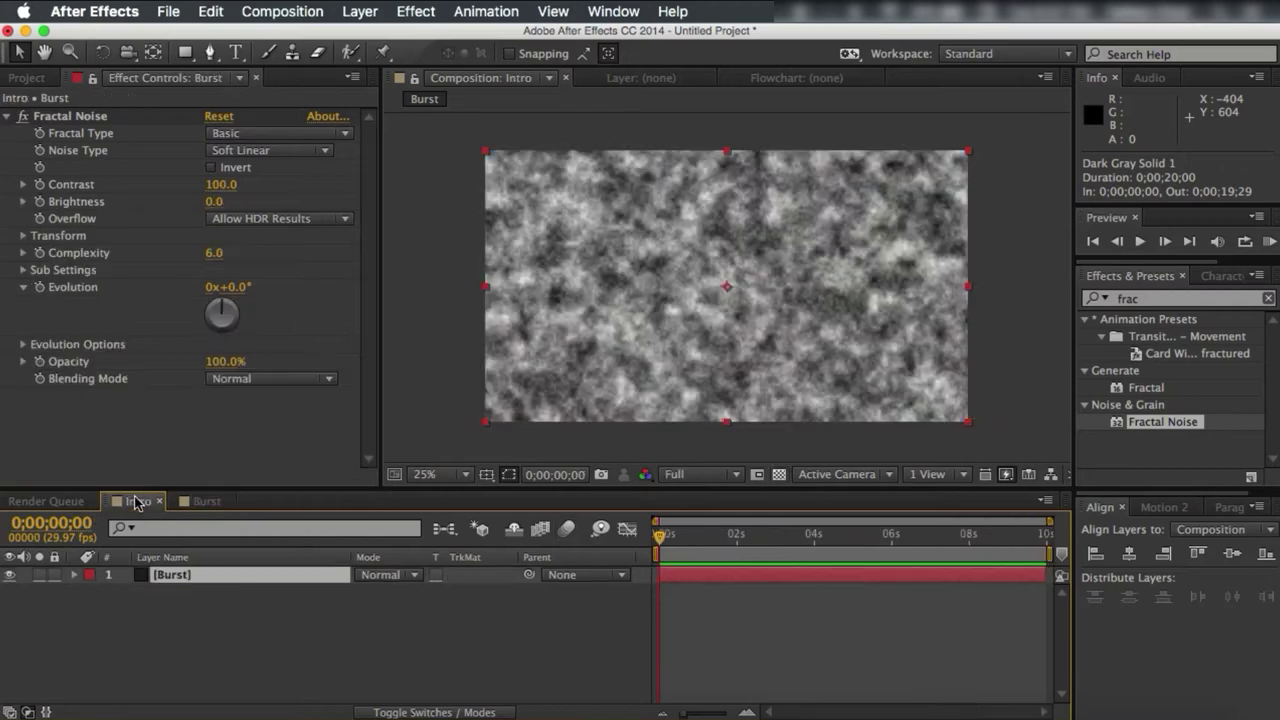
pyautogui.click(222, 184)
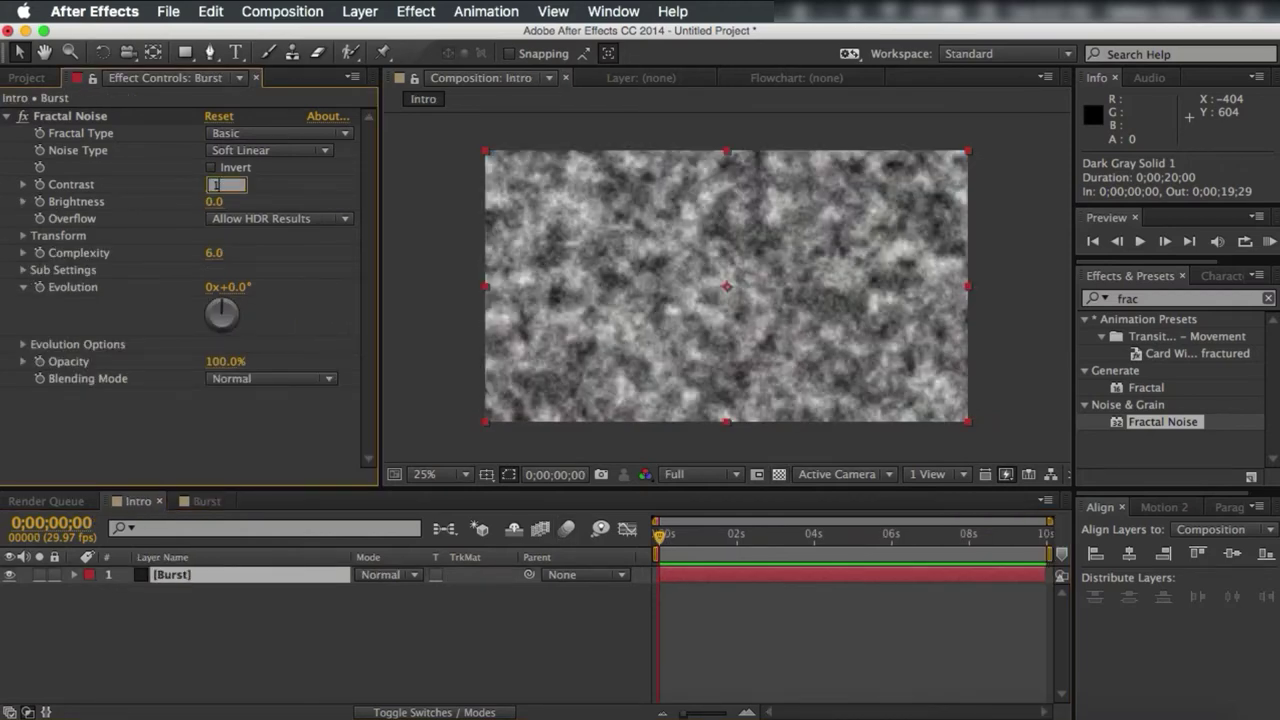
pyautogui.write('184')
pyautogui.press('Return')
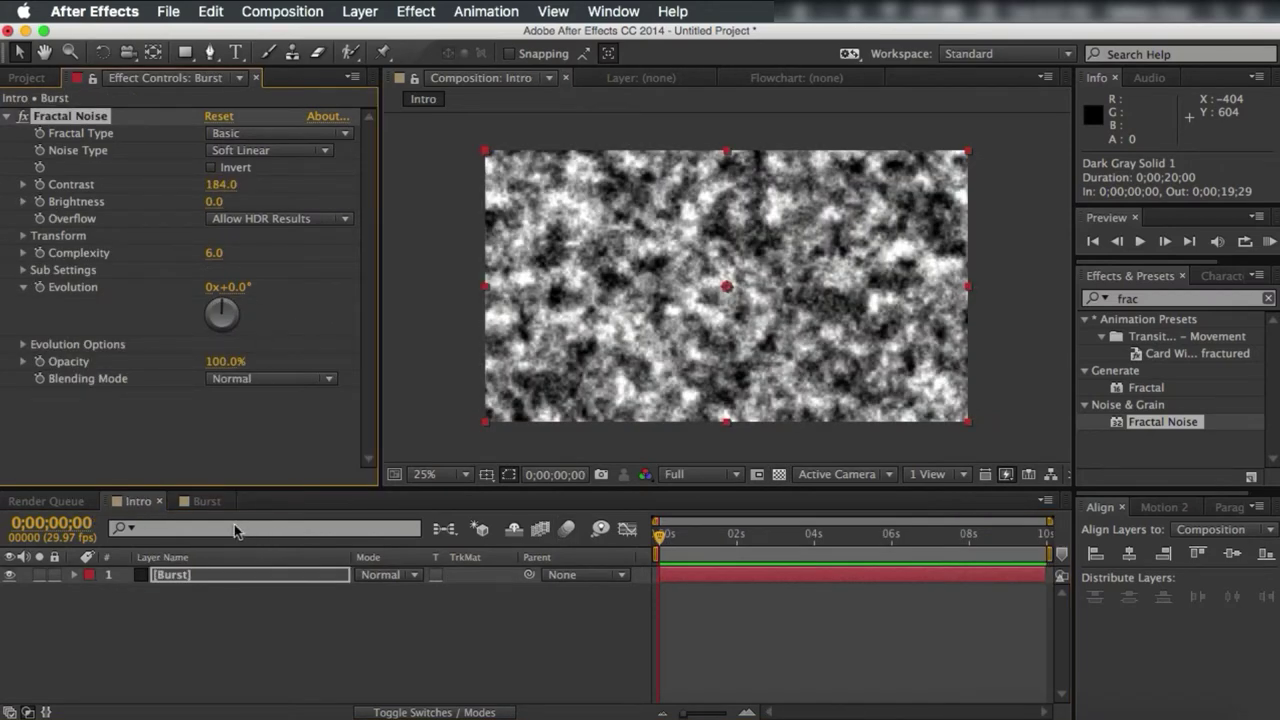
# - Check the reference and set the noise Brightness to -16.1
pyautogui.click(205, 501)
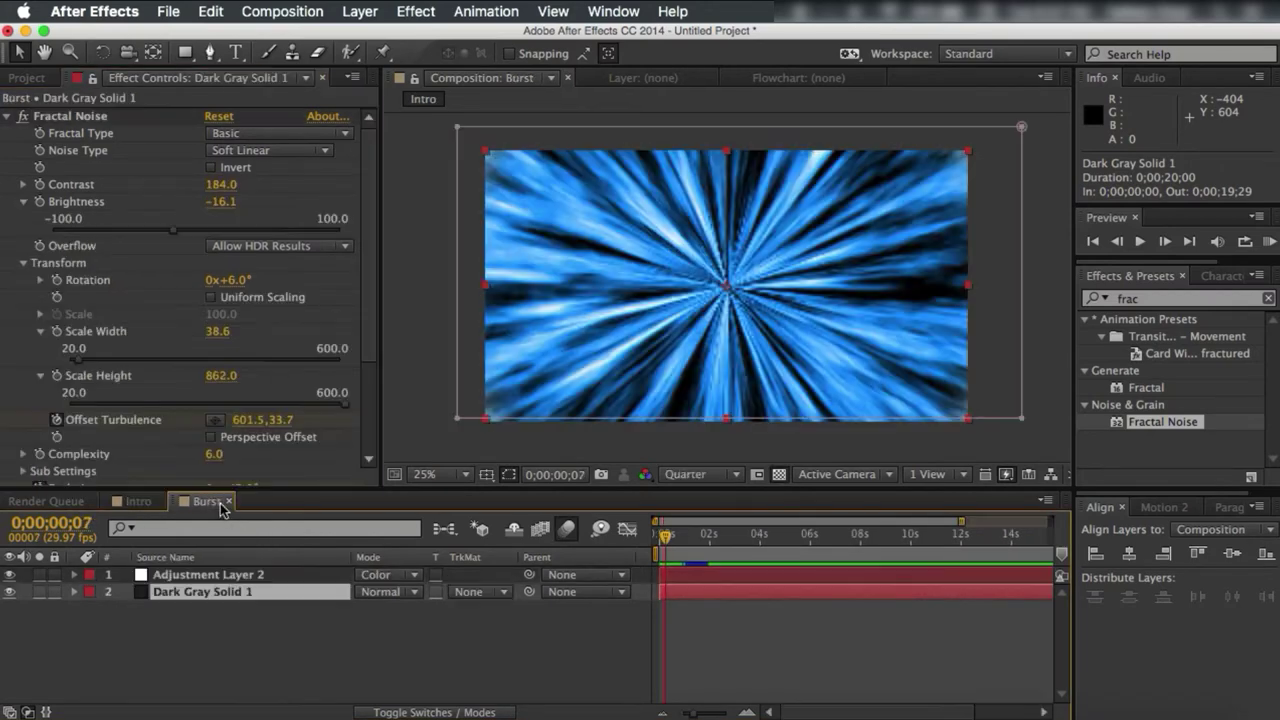
pyautogui.click(138, 501)
pyautogui.click(216, 201)
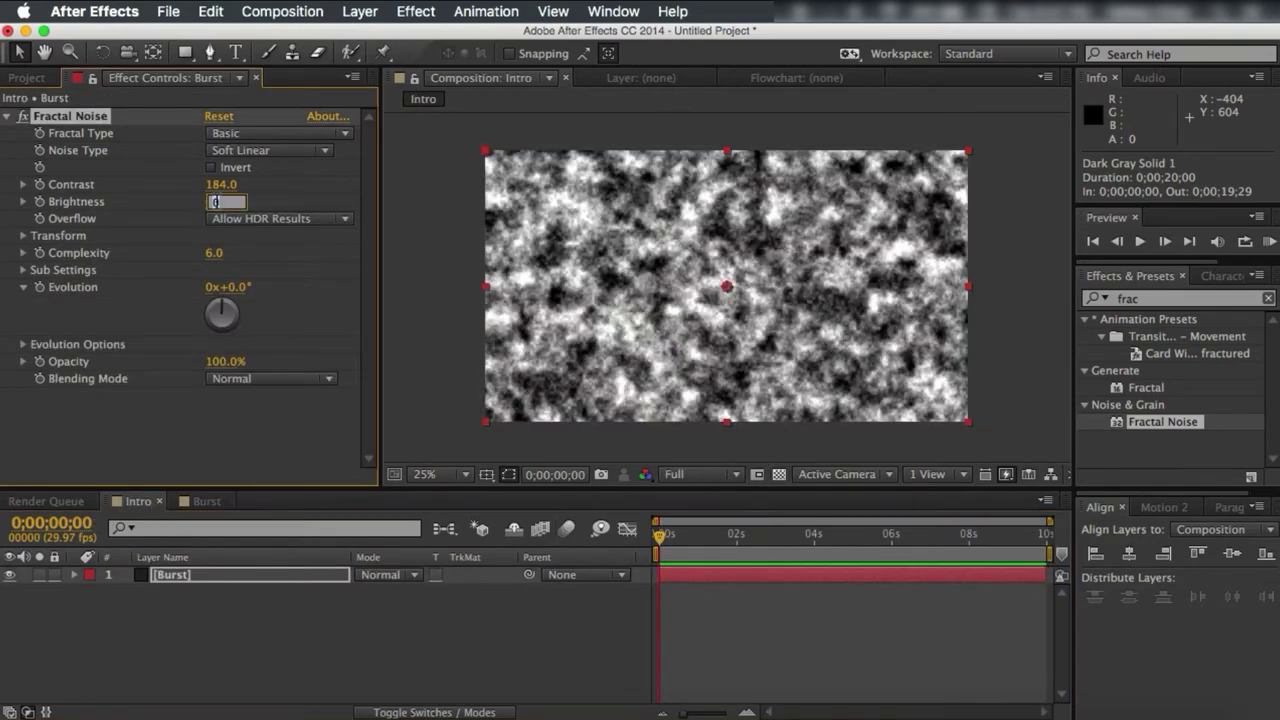
pyautogui.press('Return')
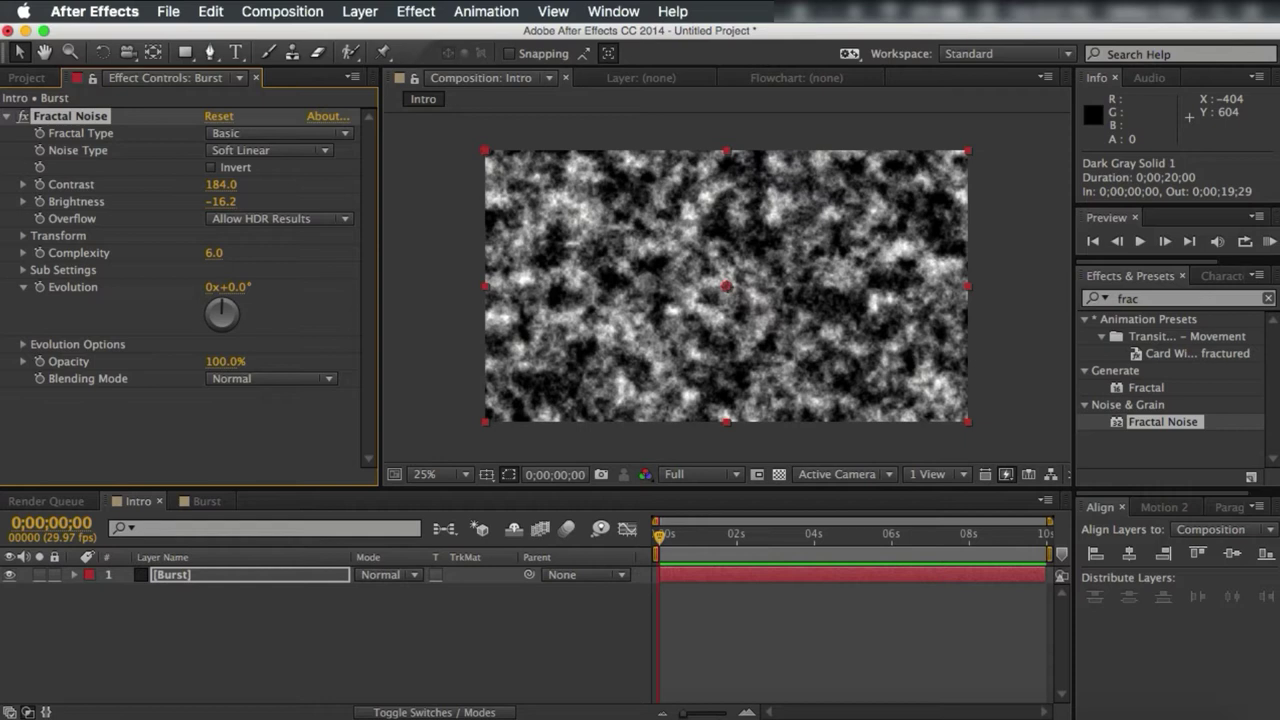
pyautogui.moveTo(218, 205); pyautogui.dragTo(220, 205)
pyautogui.click(1017, 312)
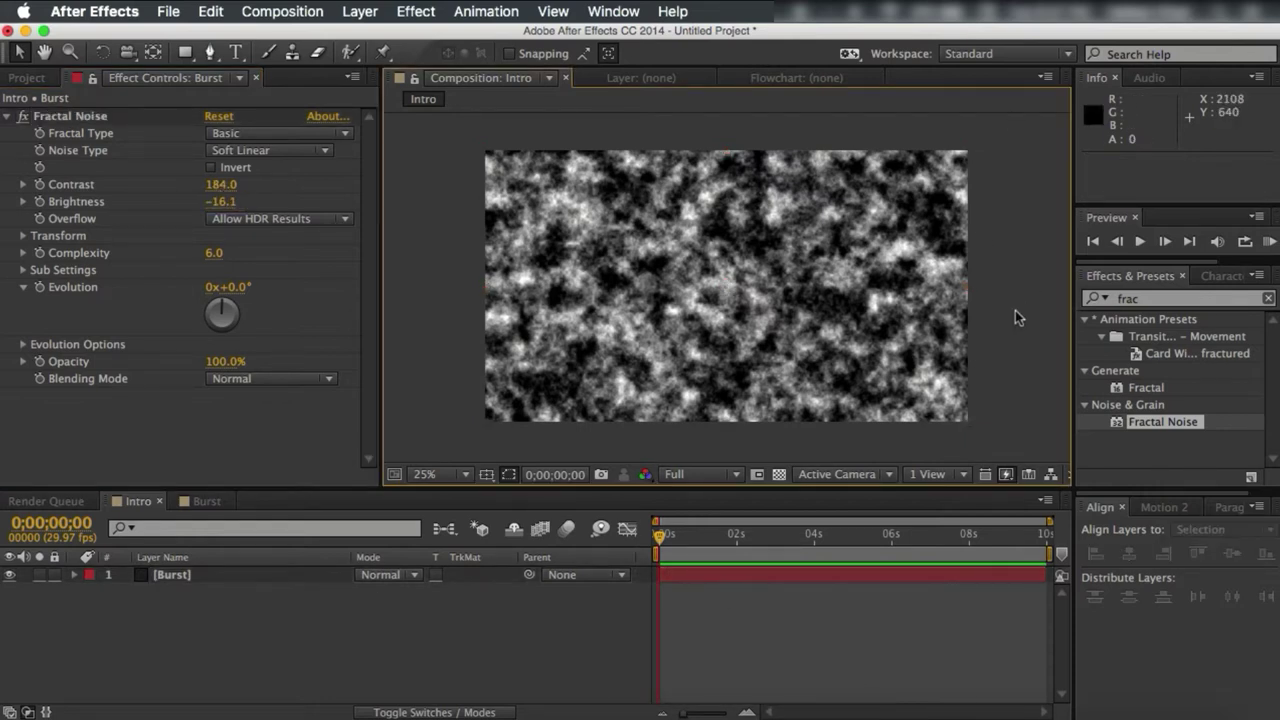
# - Recheck the Burst comp's settings, reselect the Intro Burst layer, and expand the noise Transform group
pyautogui.click(205, 501)
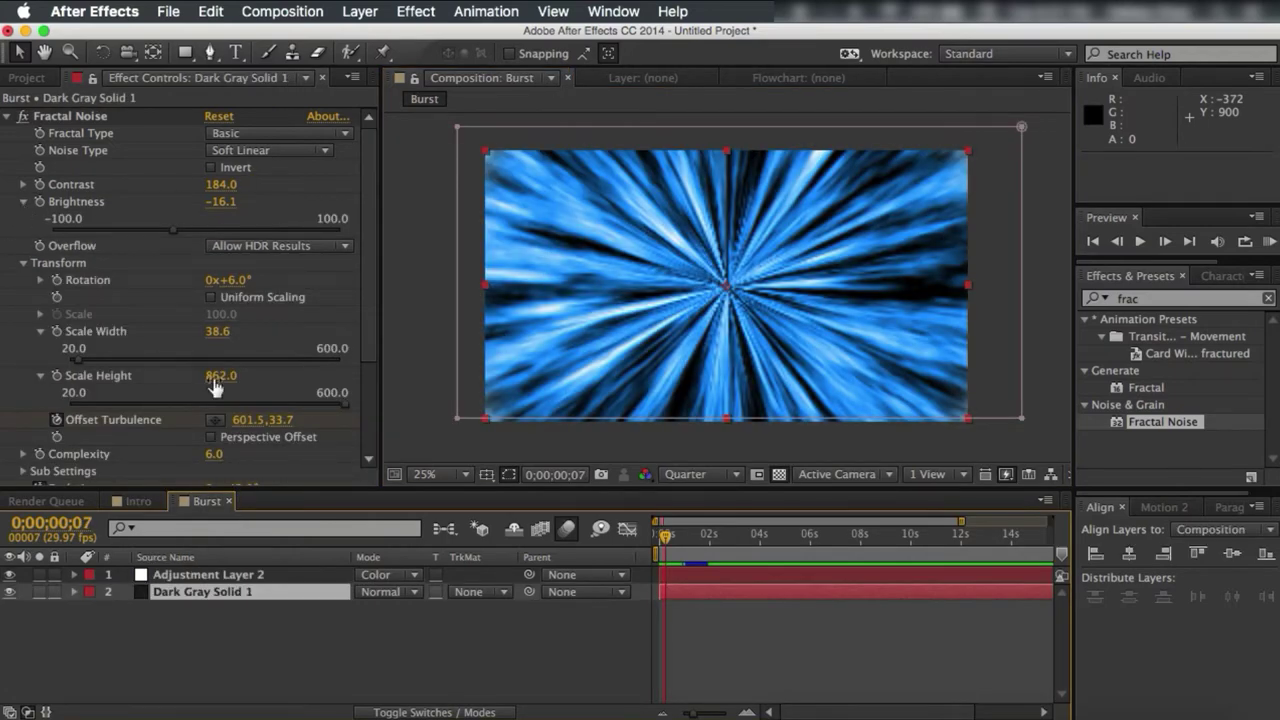
pyautogui.scroll(-3, 310, 370)
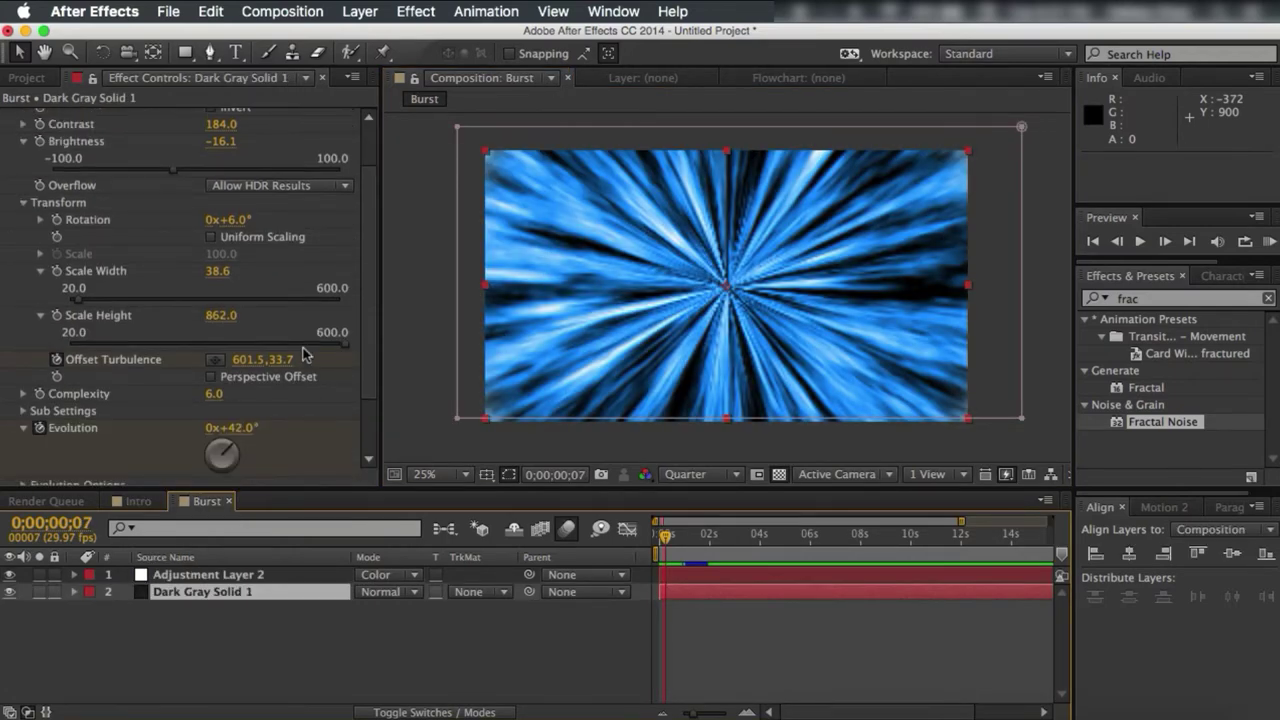
pyautogui.click(137, 501)
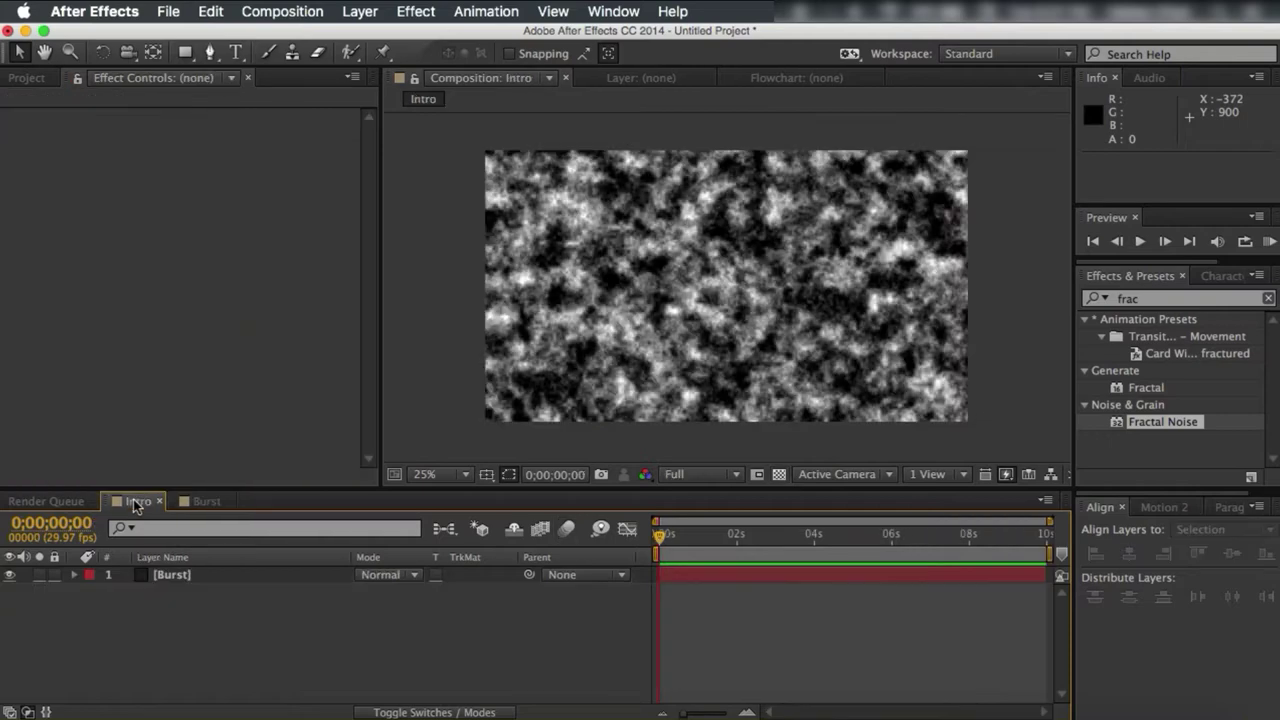
pyautogui.click(182, 575)
pyautogui.click(23, 235)
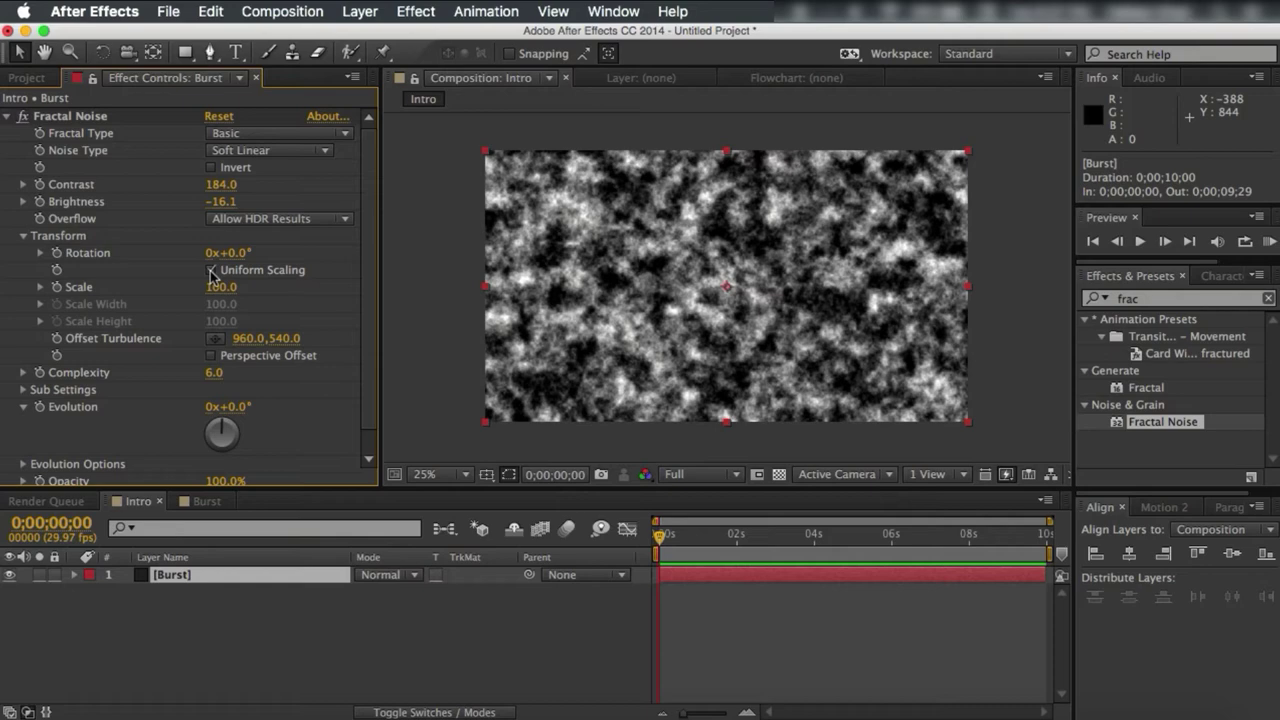
# - Turn off Uniform Scaling and set Scale Width 38.6 and Scale Height 862
pyautogui.click(212, 272)
pyautogui.click(236, 305)
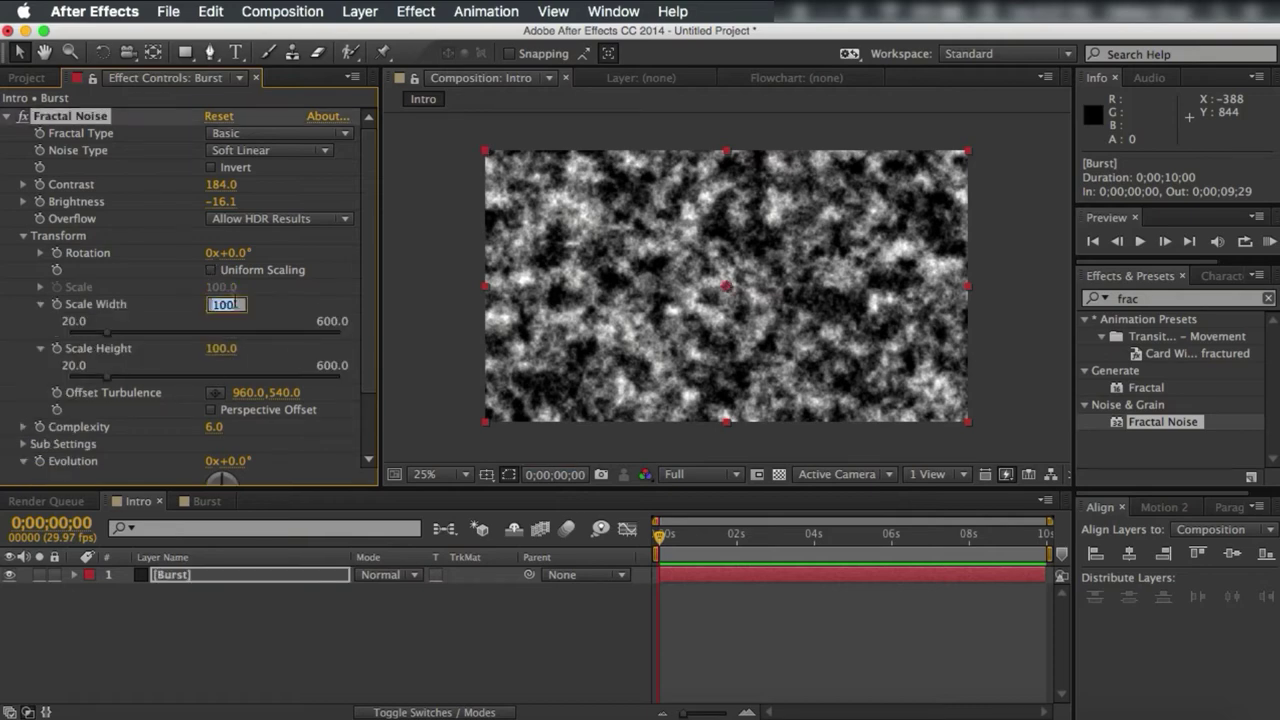
pyautogui.write('38.6')
pyautogui.press('Return')
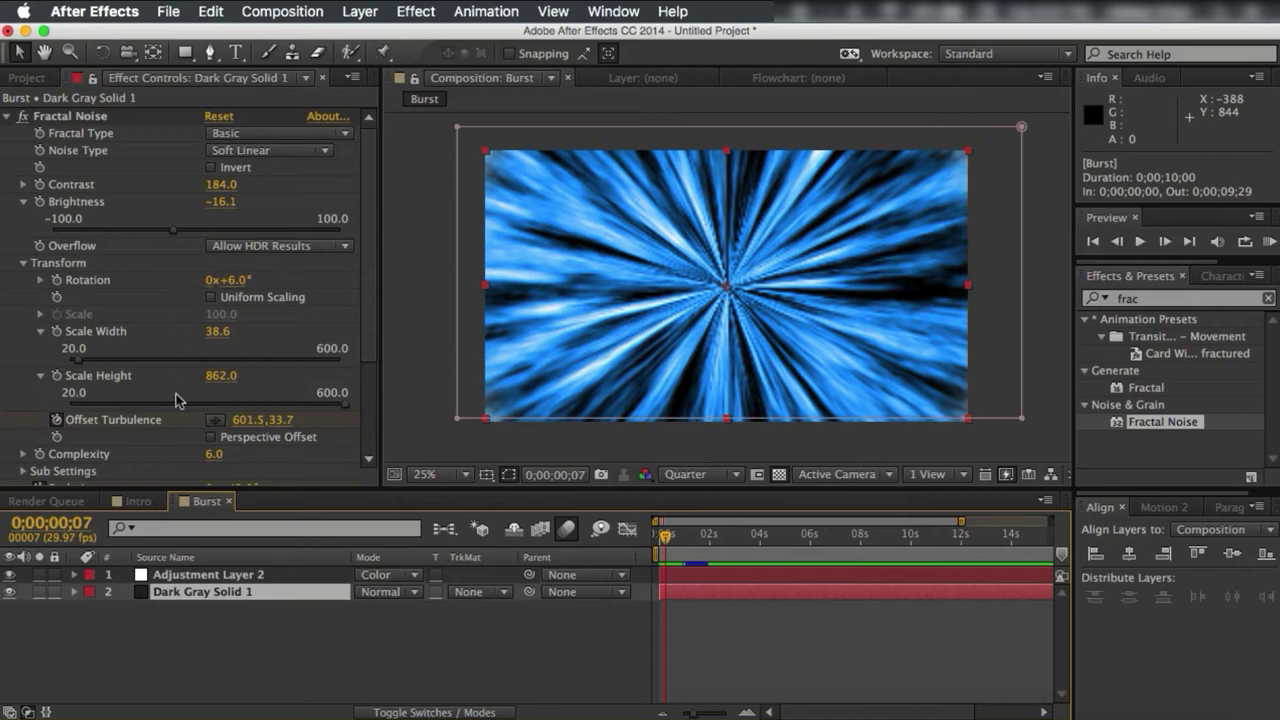
pyautogui.click(151, 509)
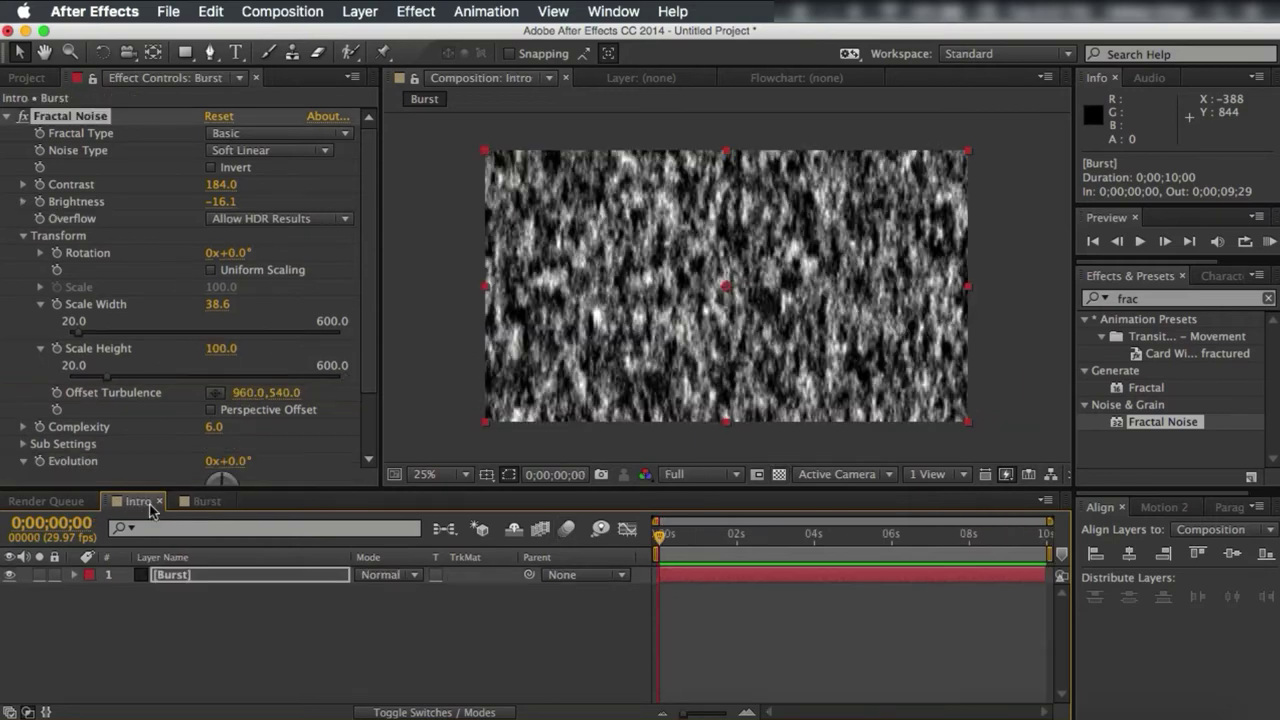
pyautogui.click(222, 348)
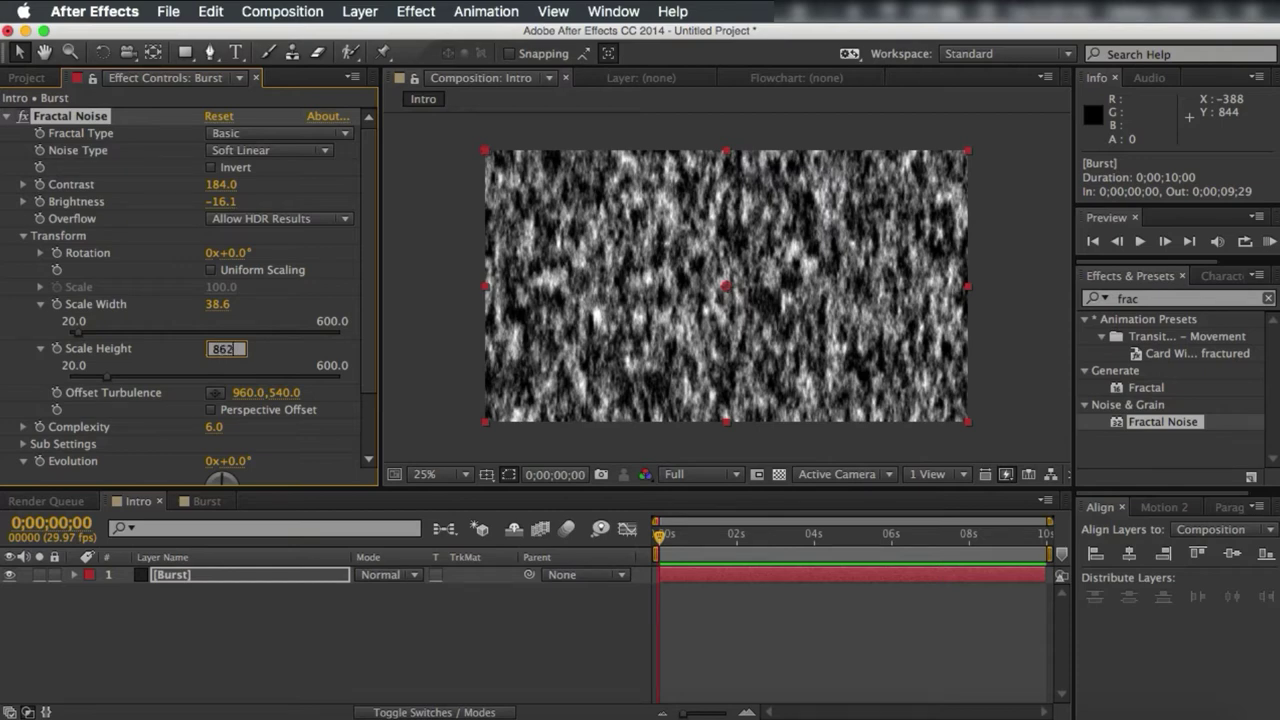
pyautogui.press('Return')
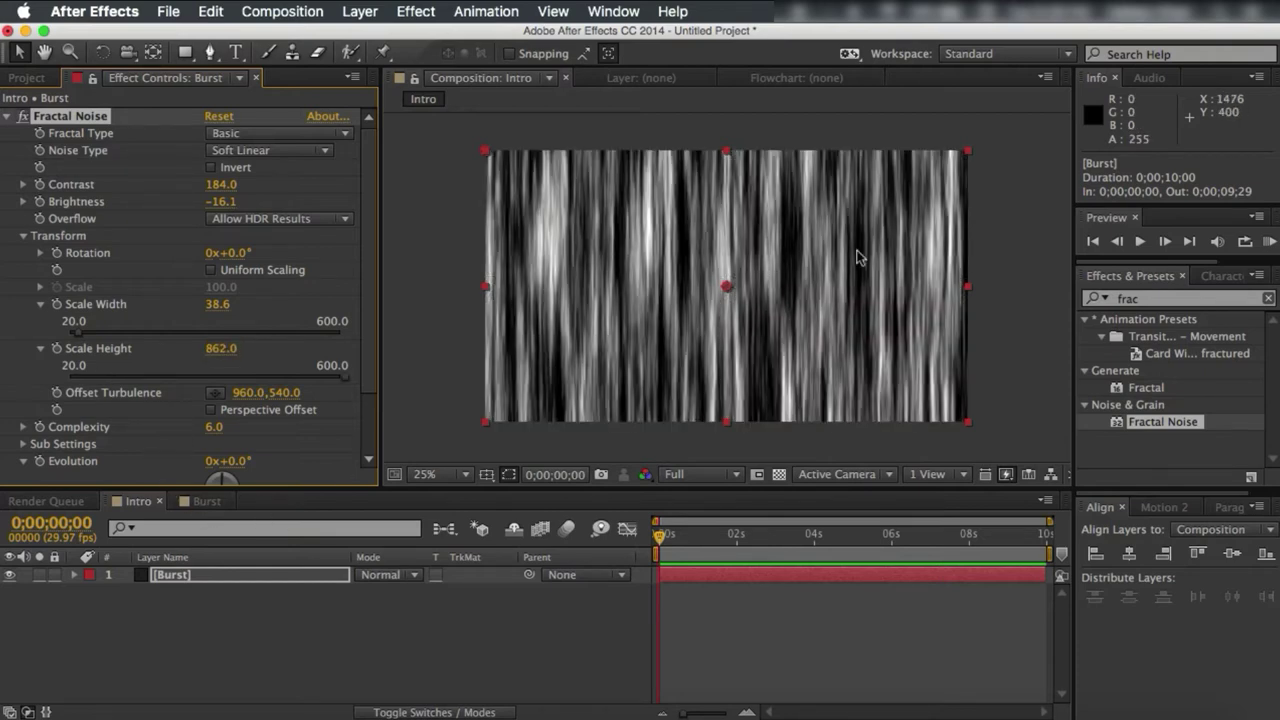
# - Compare the stretched vertical streaks against the Burst composition's reference
pyautogui.click(205, 502)
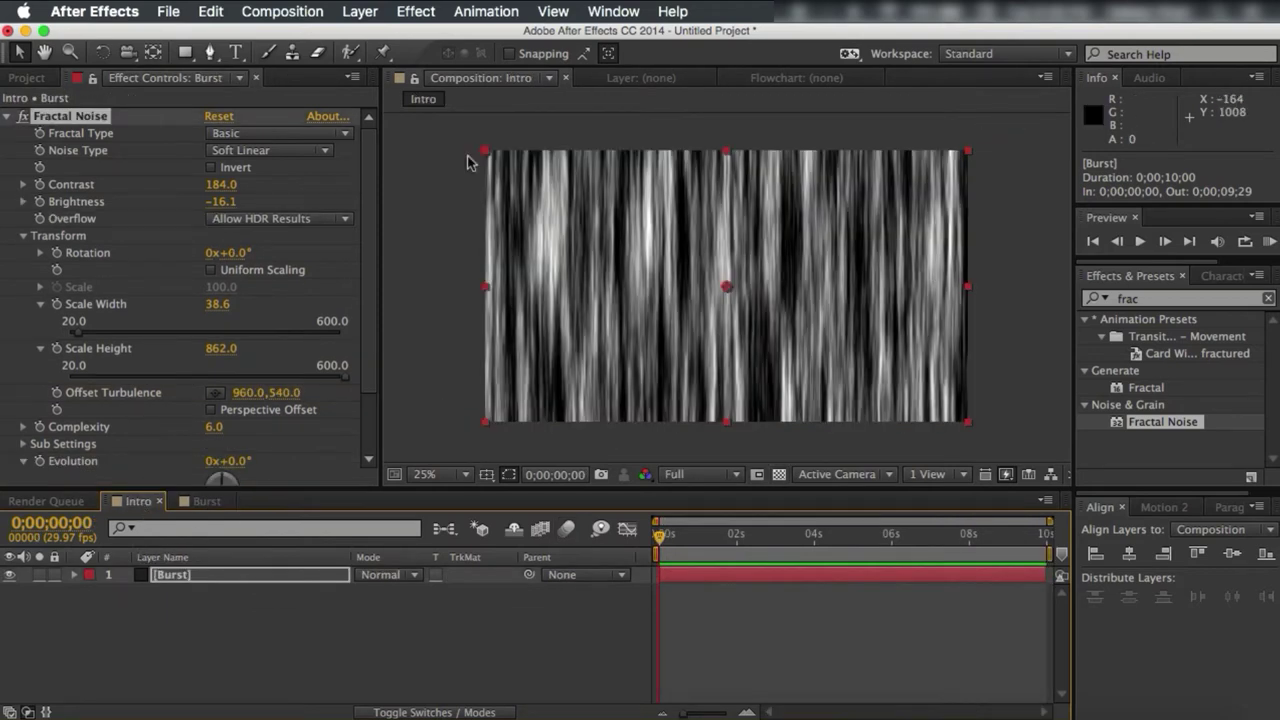
pyautogui.click(1009, 192)
pyautogui.moveTo(1010, 170)
pyautogui.mouseDown()
pyautogui.moveTo(690, 320)
pyautogui.moveTo(1023, 186)
pyautogui.mouseUp()
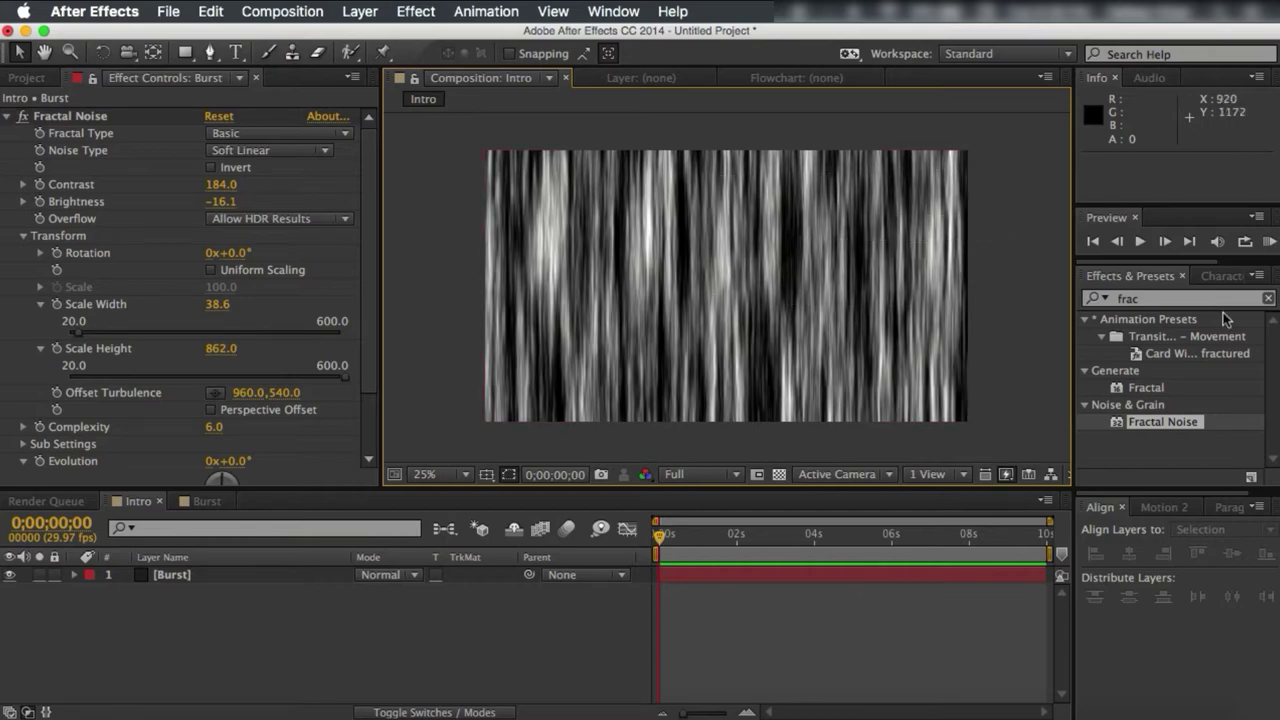
pyautogui.scroll(1, 657, 298)
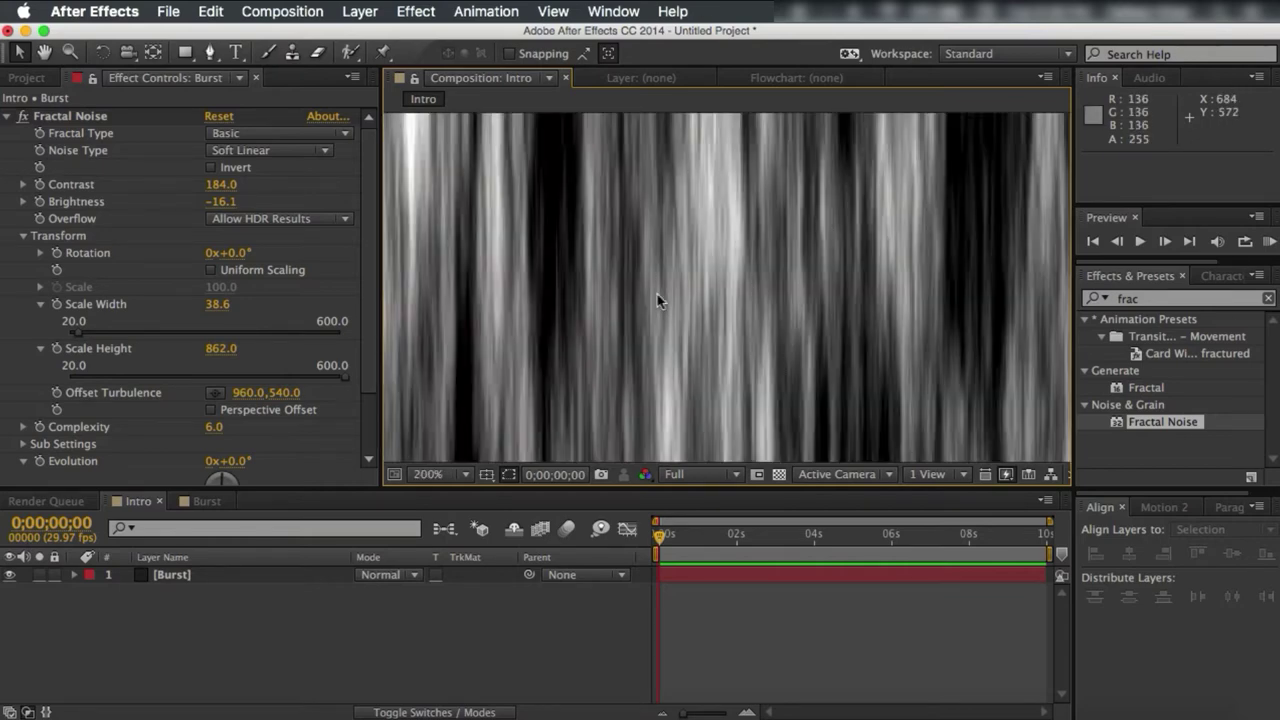
pyautogui.scroll(-2, 657, 298)
pyautogui.scroll(1, 657, 298)
pyautogui.scroll(-1, 657, 294)
pyautogui.scroll(1, 657, 294)
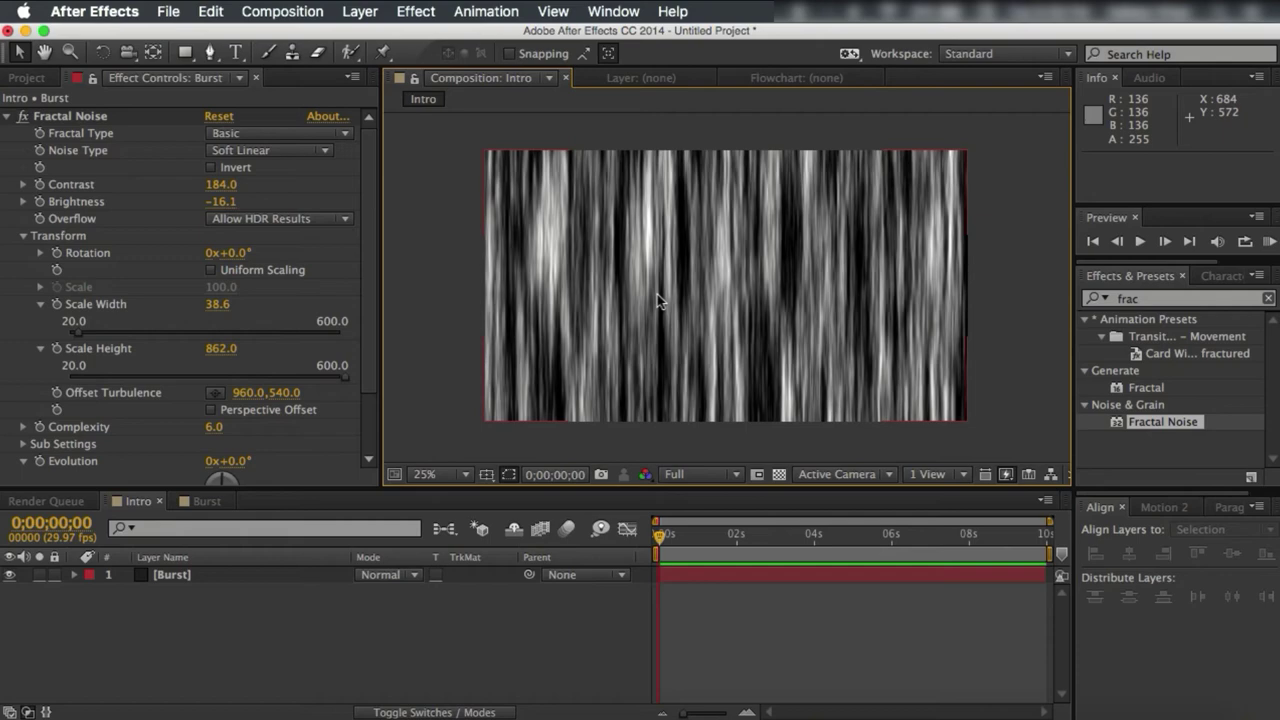
pyautogui.scroll(-1, 657, 294)
pyautogui.scroll(2, 657, 294)
pyautogui.scroll(-1, 657, 294)
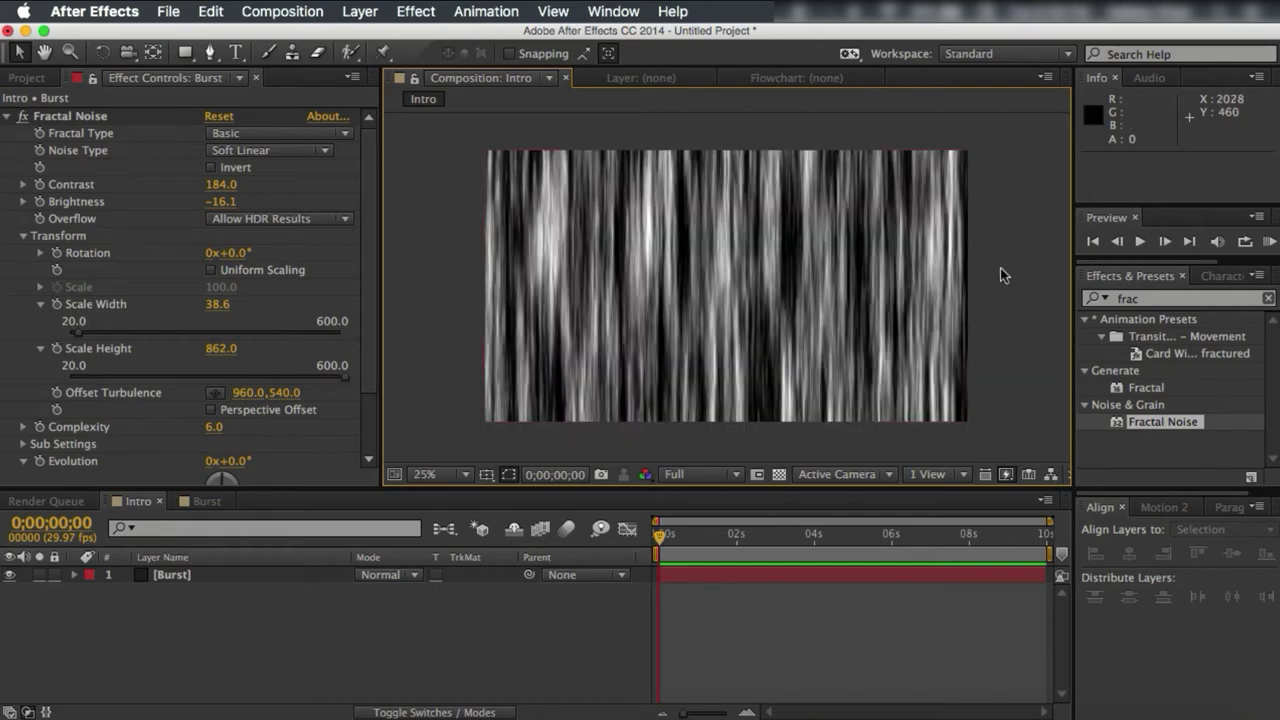
pyautogui.moveTo(1002, 271); pyautogui.dragTo(730, 328)
# - Collapse the noise Transform group, zoom the timeline to five seconds, and add a 1-second marker
pyautogui.click(26, 238)
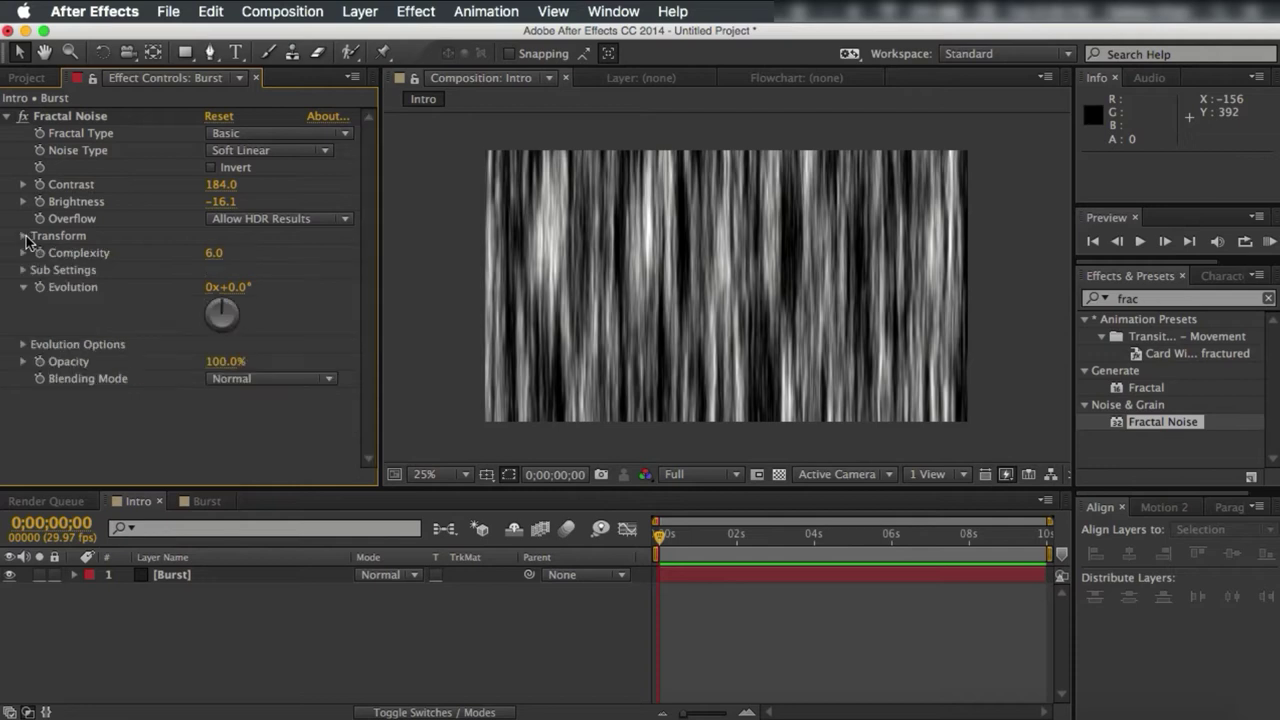
pyautogui.click(704, 713)
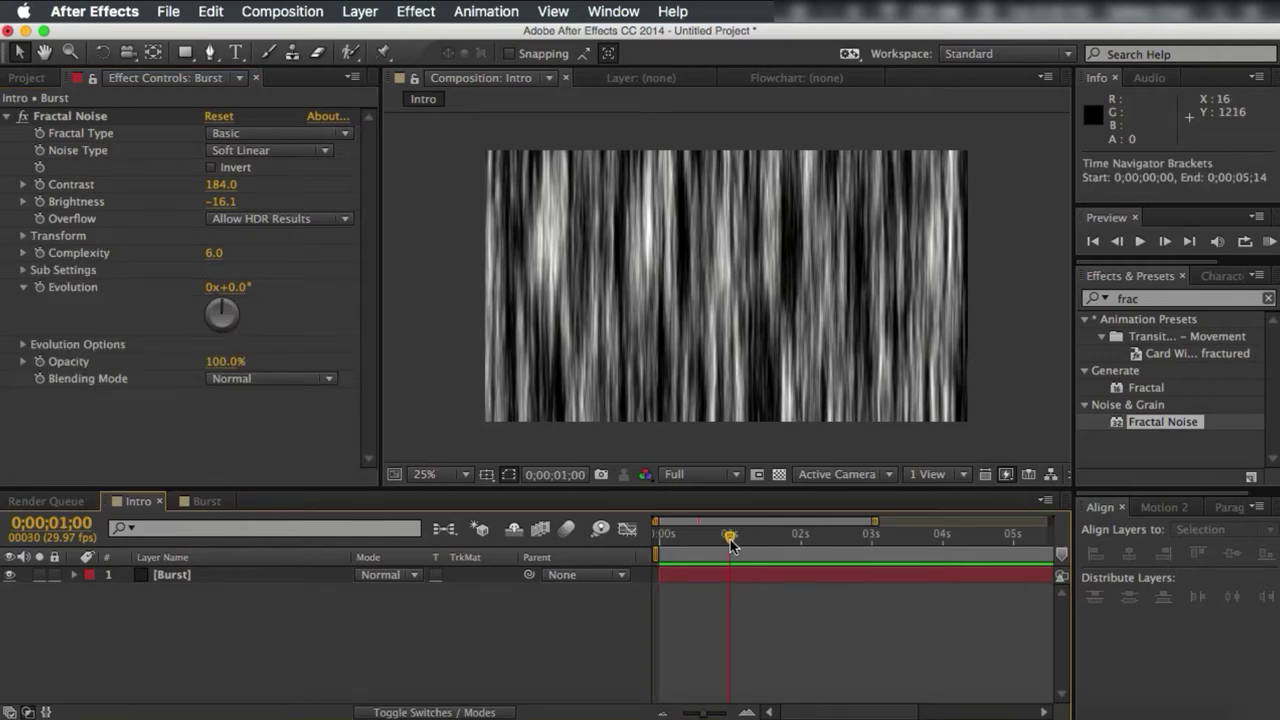
pyautogui.hotkey('shift', '1')
pyautogui.click(72, 576)
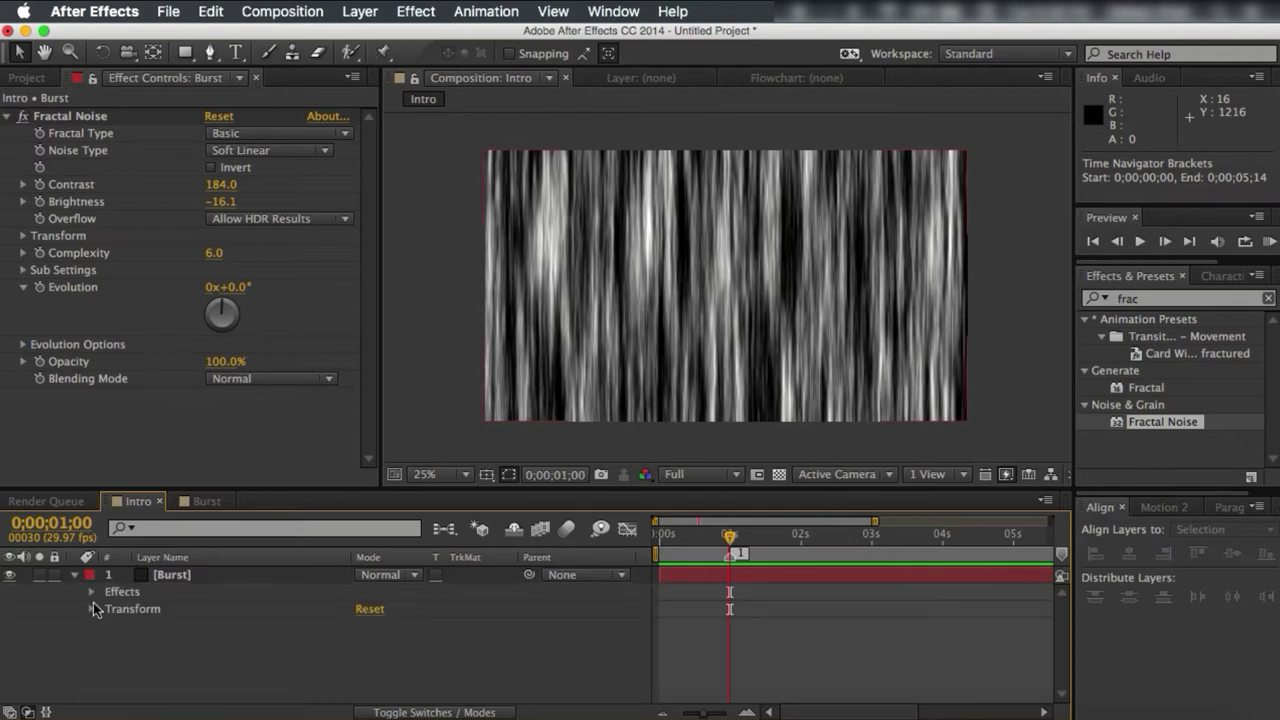
pyautogui.click(93, 593)
pyautogui.click(93, 593)
# - Twirl open Fractal Noise > Transform in the timeline and keyframe Offset Turbulence at 0;00;01;00
pyautogui.click(84, 117)
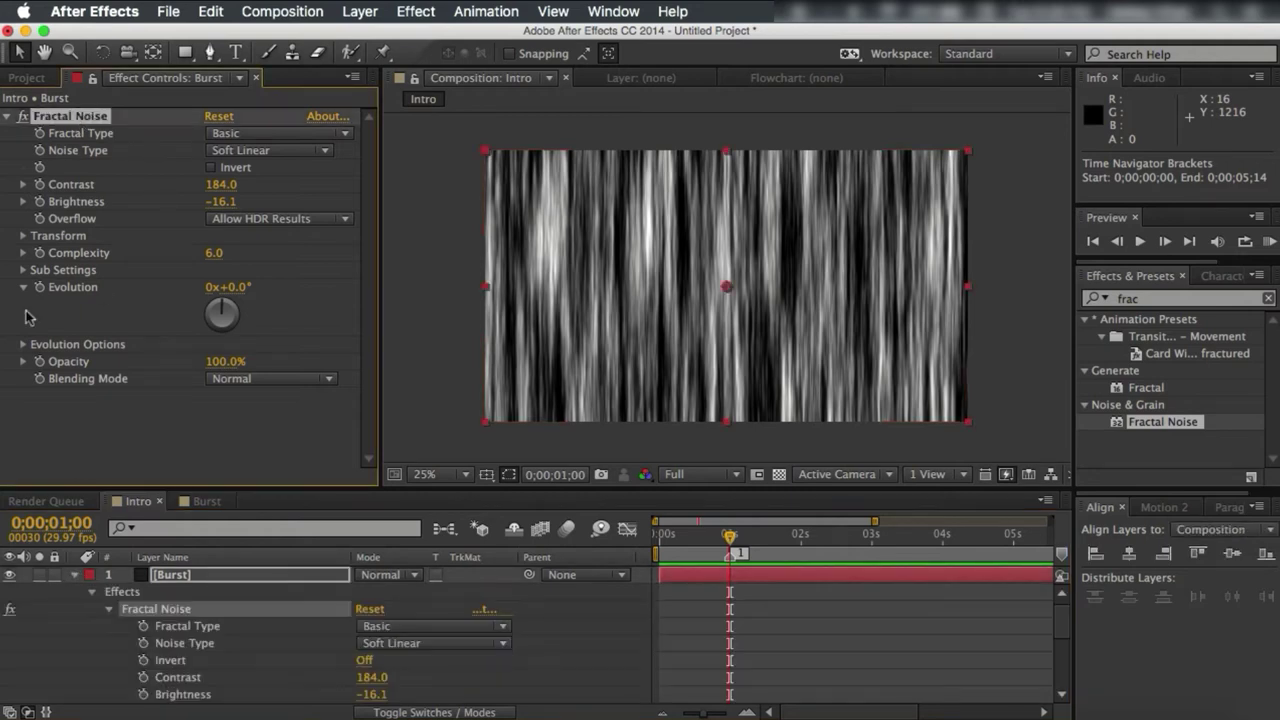
pyautogui.scroll(-5, 372, 612)
pyautogui.scroll(5, 372, 612)
pyautogui.scroll(-2, 378, 612)
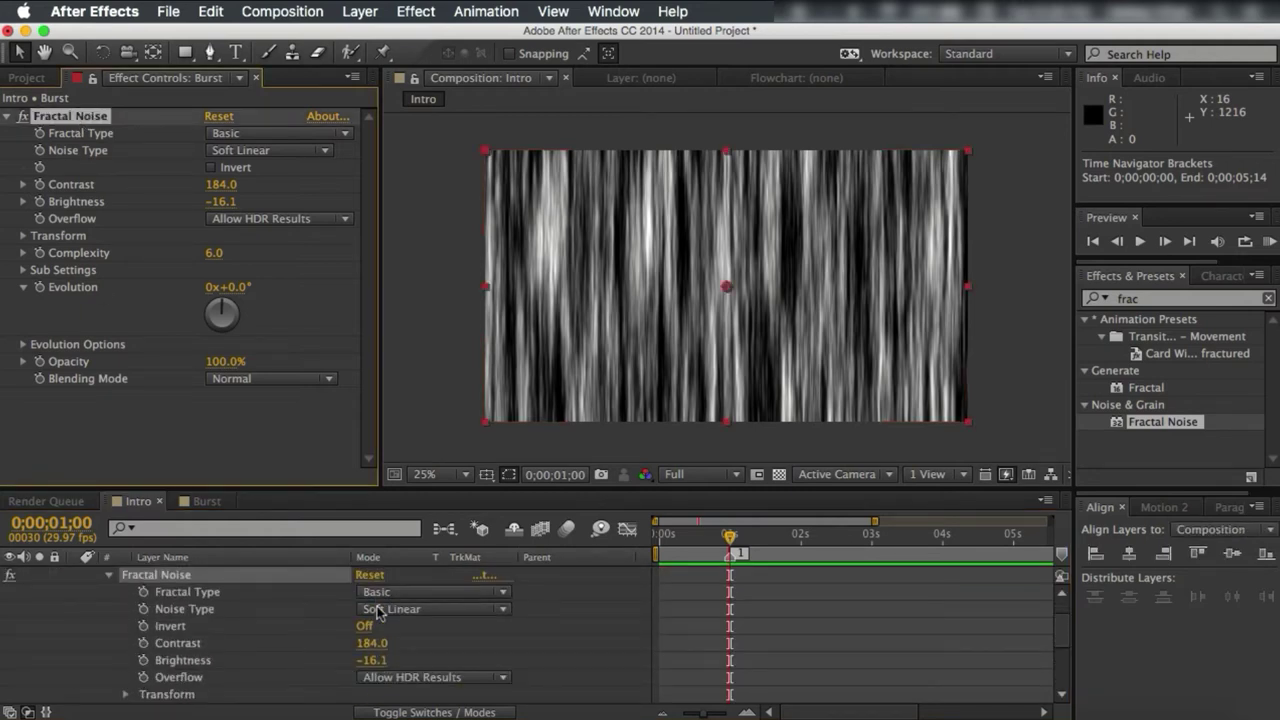
pyautogui.scroll(-3, 378, 612)
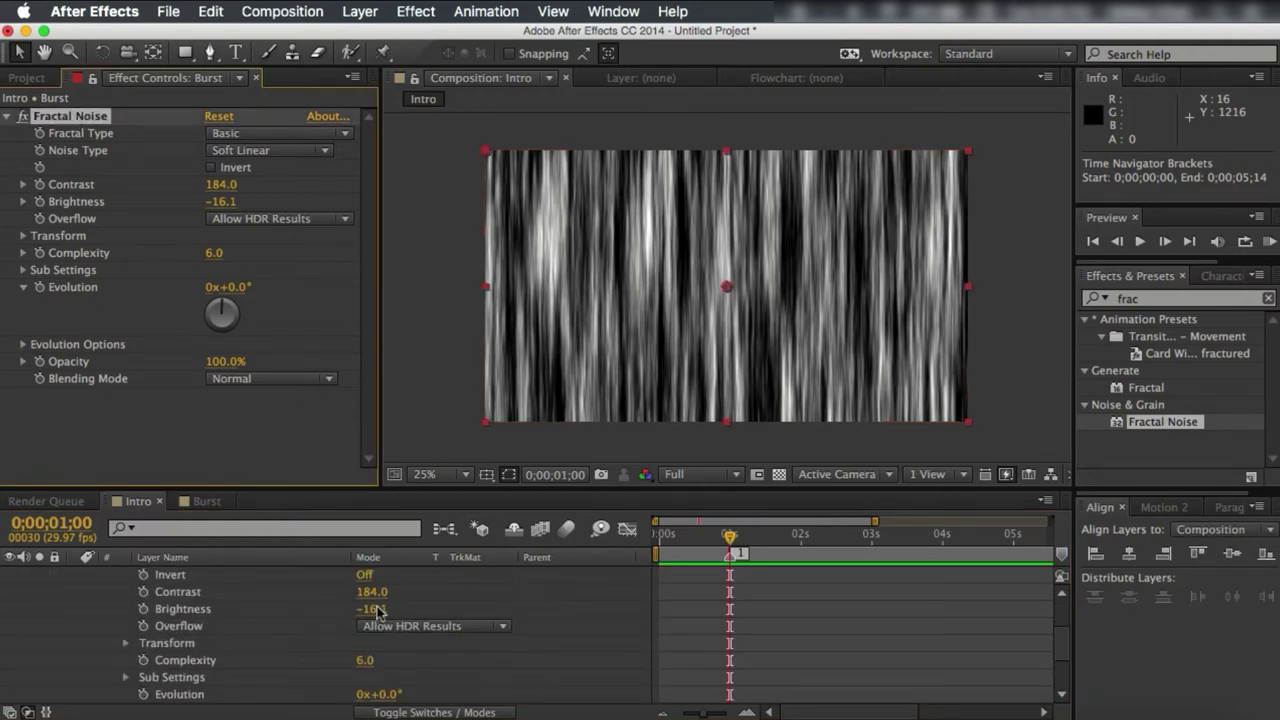
pyautogui.click(126, 643)
pyautogui.scroll(-4, 130, 650)
pyautogui.scroll(-3, 252, 622)
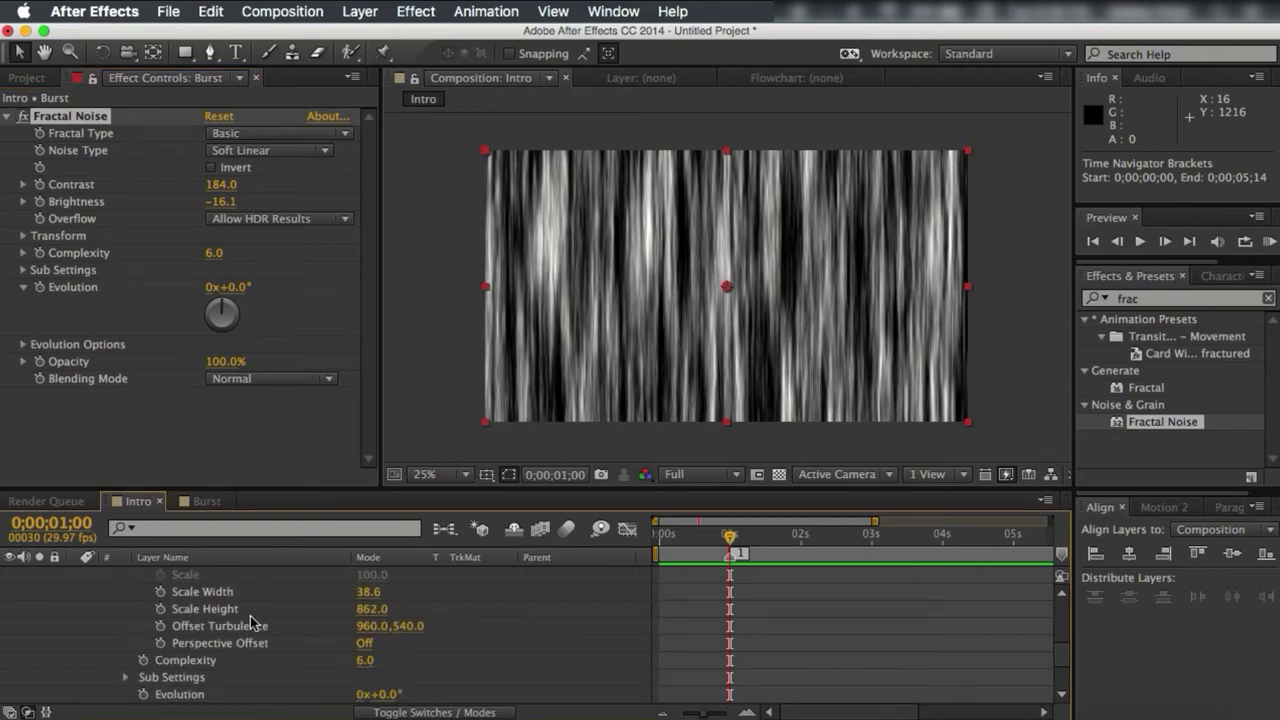
pyautogui.scroll(1, 207, 648)
pyautogui.click(161, 643)
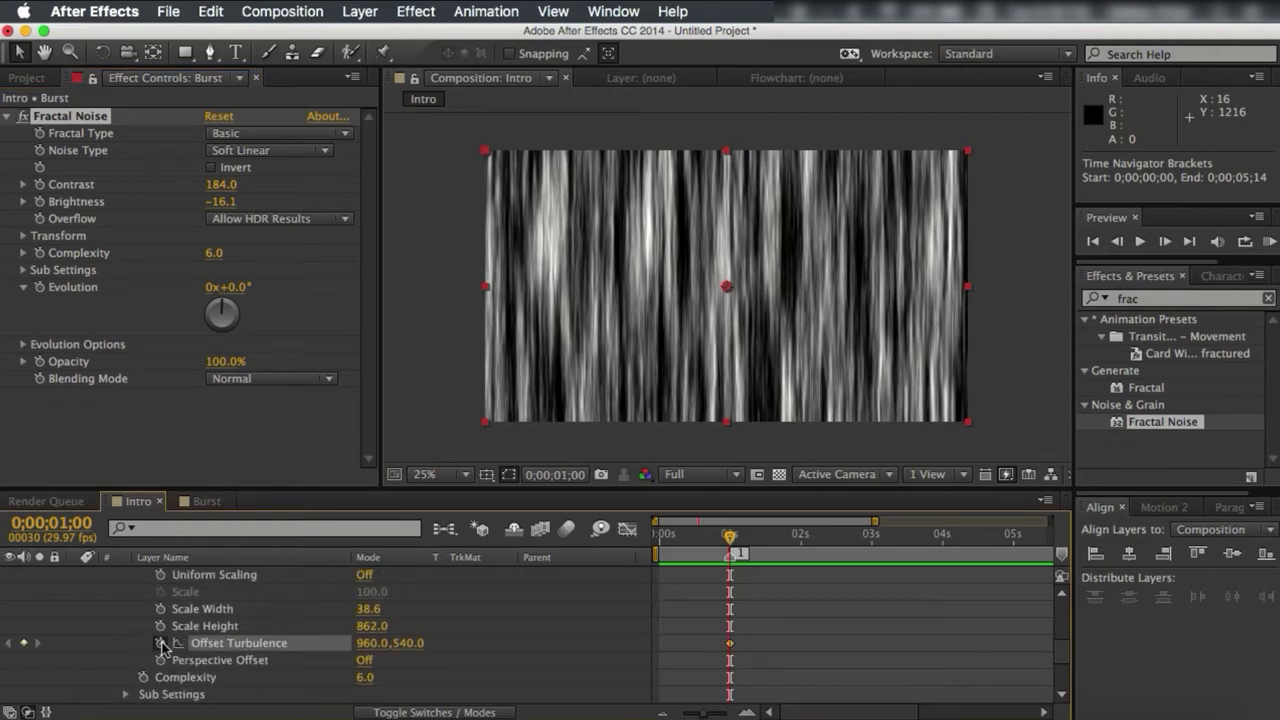
# - Set Offset Turbulence to 436,-4 at frame 0 and 450.5,249.9 at 0;00;00;29
pyautogui.moveTo(716, 547); pyautogui.dragTo(605, 547)
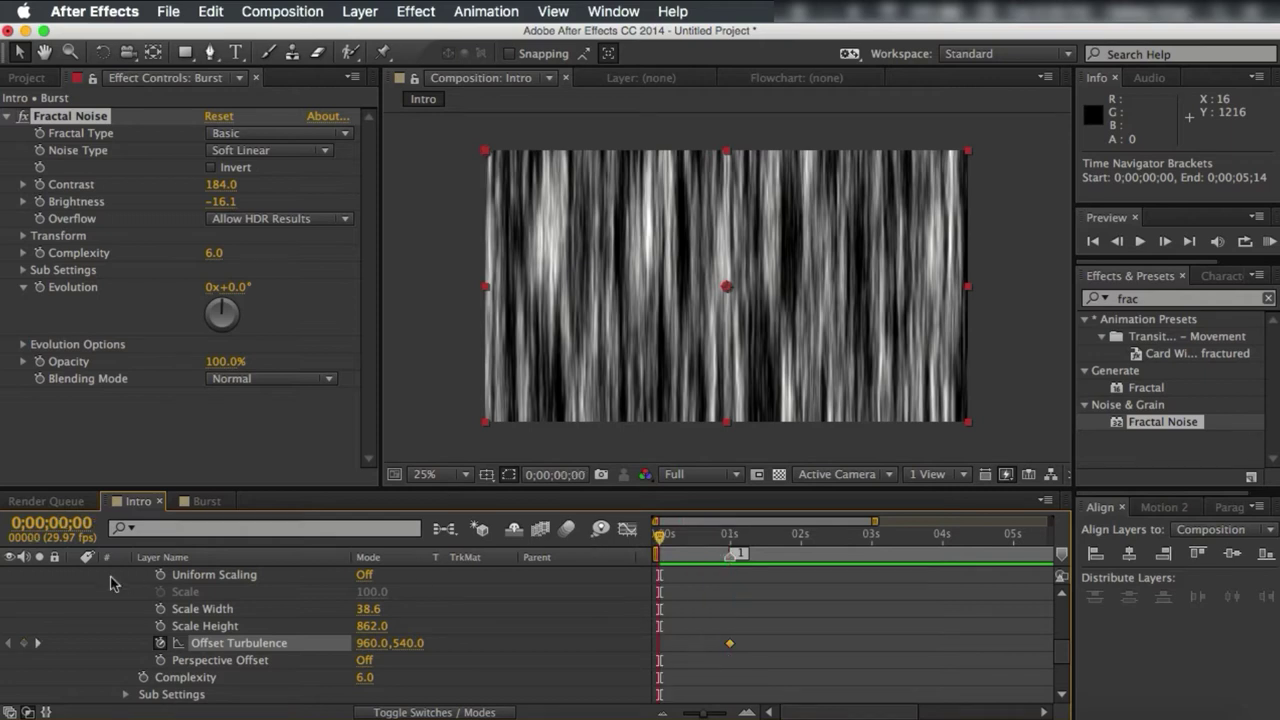
pyautogui.click(728, 289)
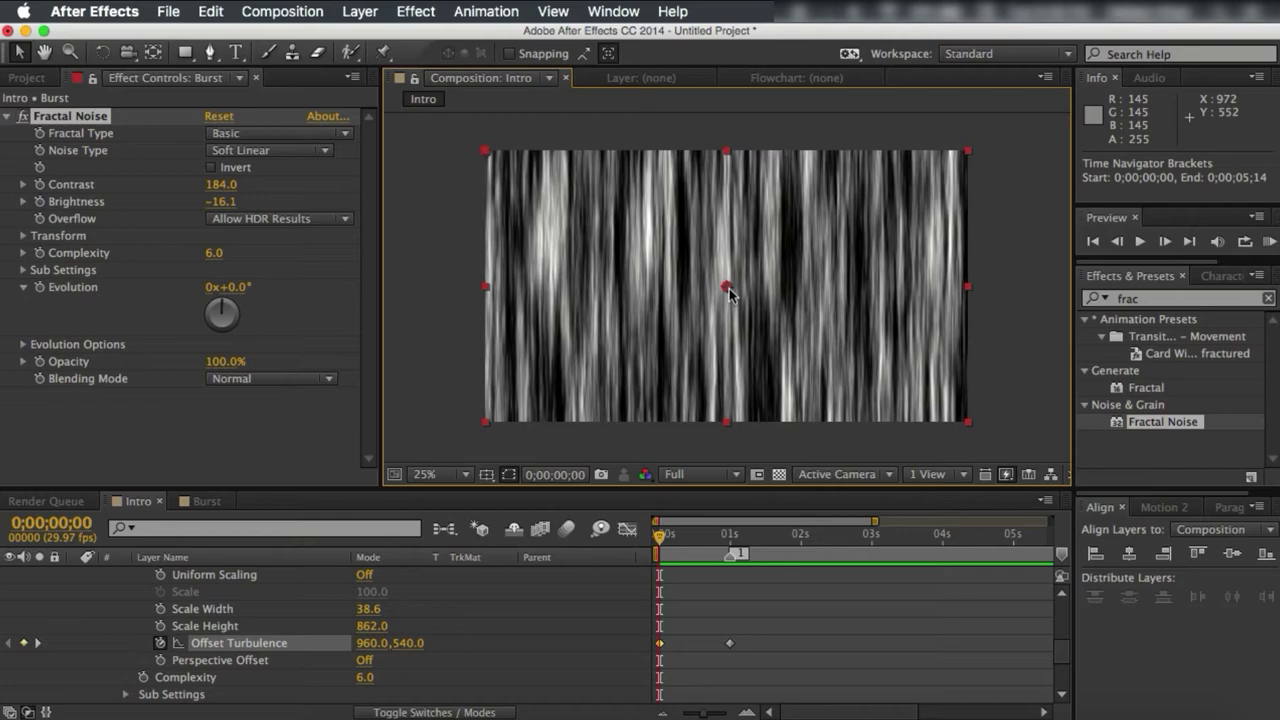
pyautogui.moveTo(728, 289); pyautogui.dragTo(598, 156)
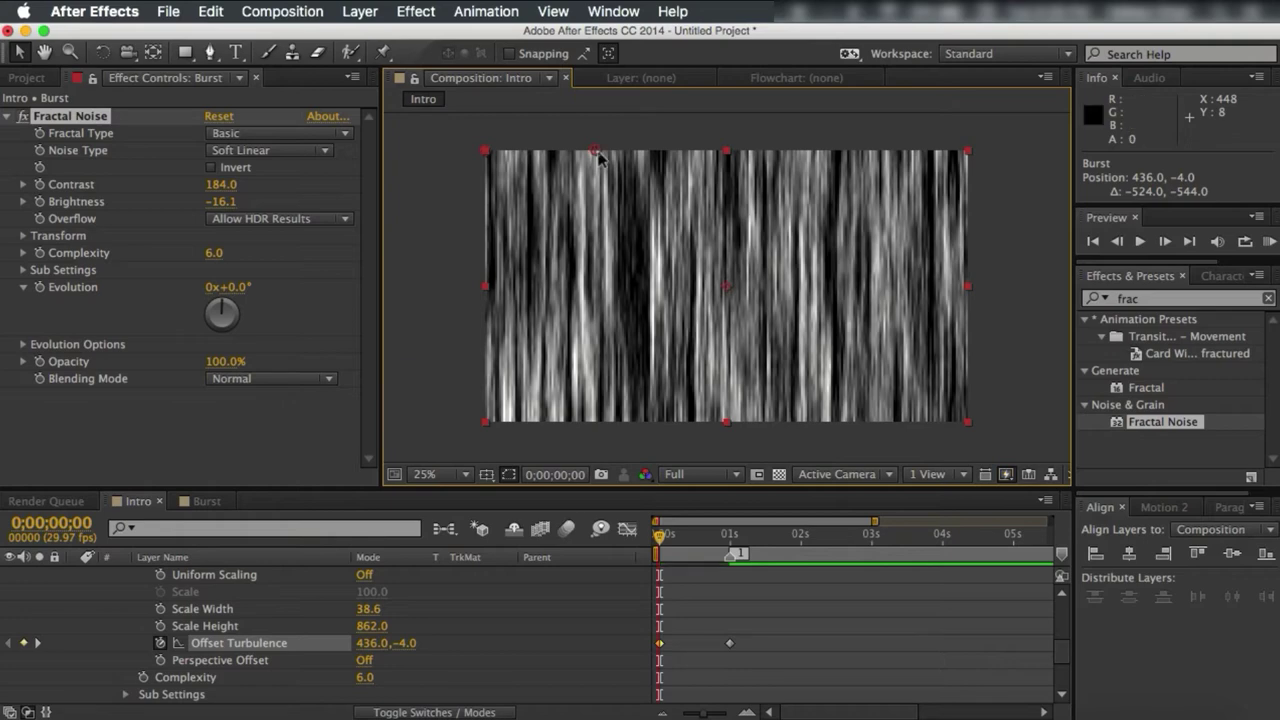
pyautogui.moveTo(728, 542); pyautogui.dragTo(727, 542)
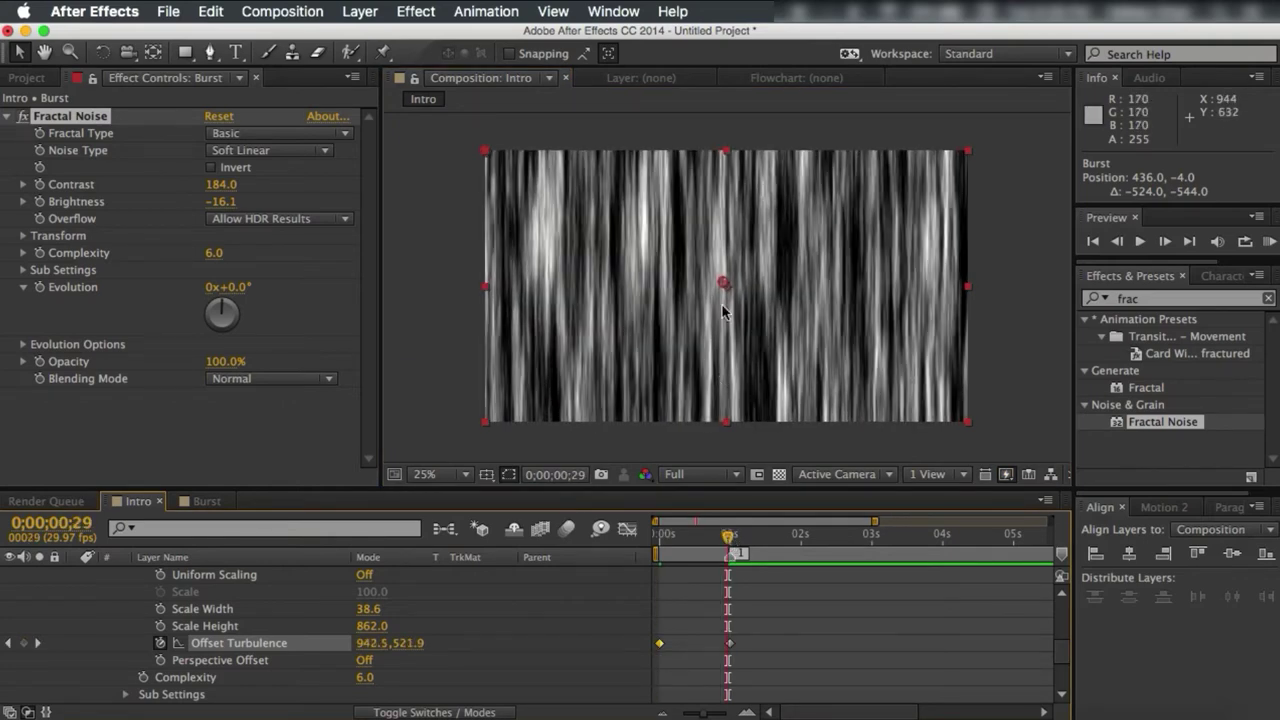
pyautogui.moveTo(723, 283); pyautogui.dragTo(602, 218)
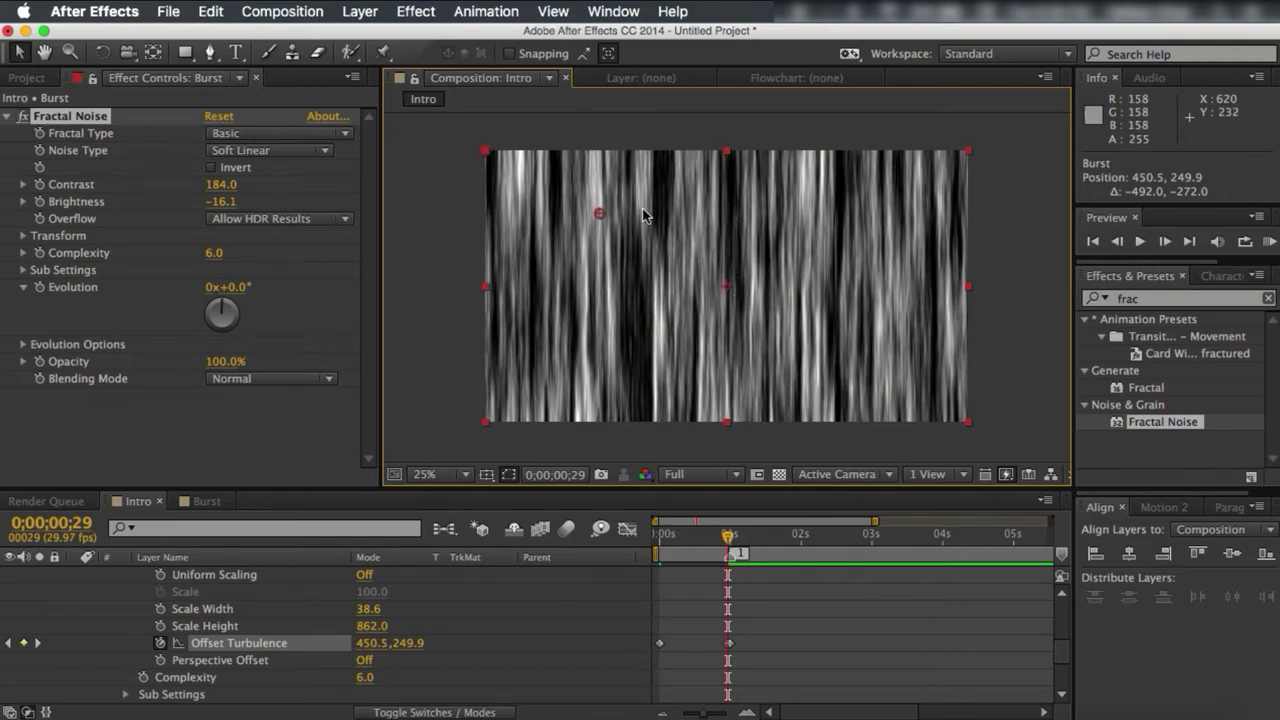
# - Preview the offset animation from the start of the composition
pyautogui.click(660, 534)
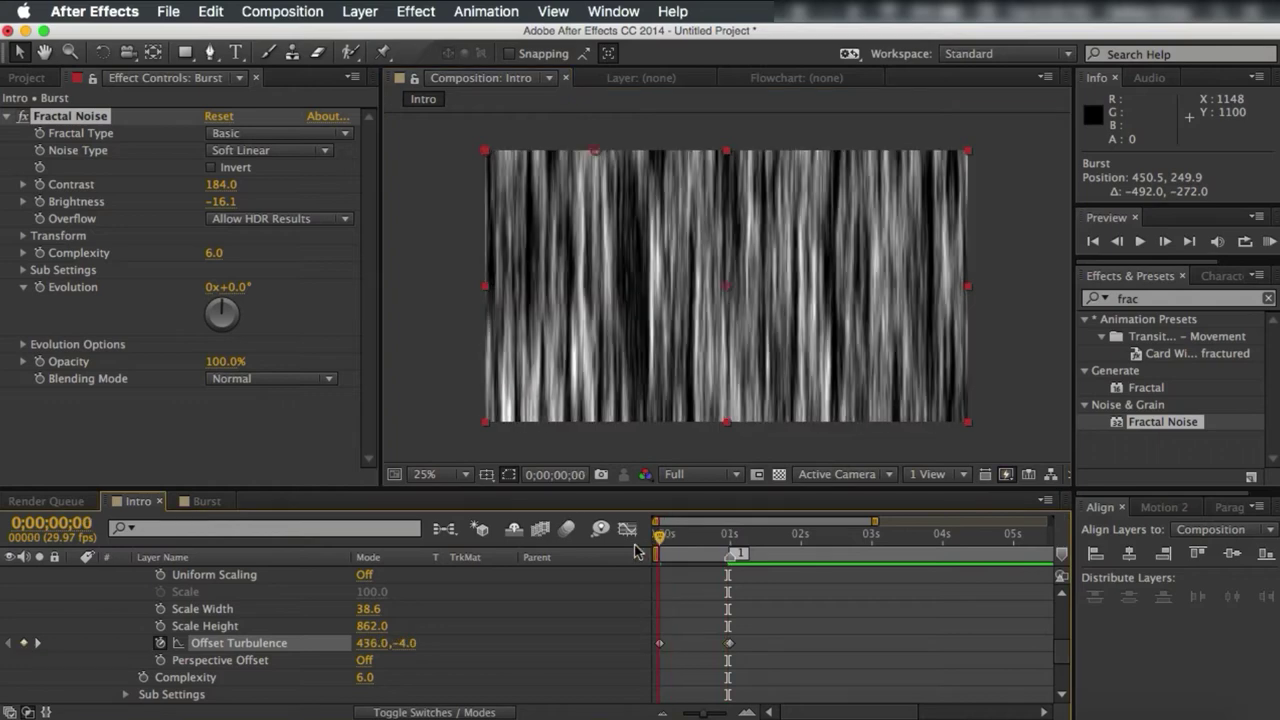
pyautogui.click(1270, 243)
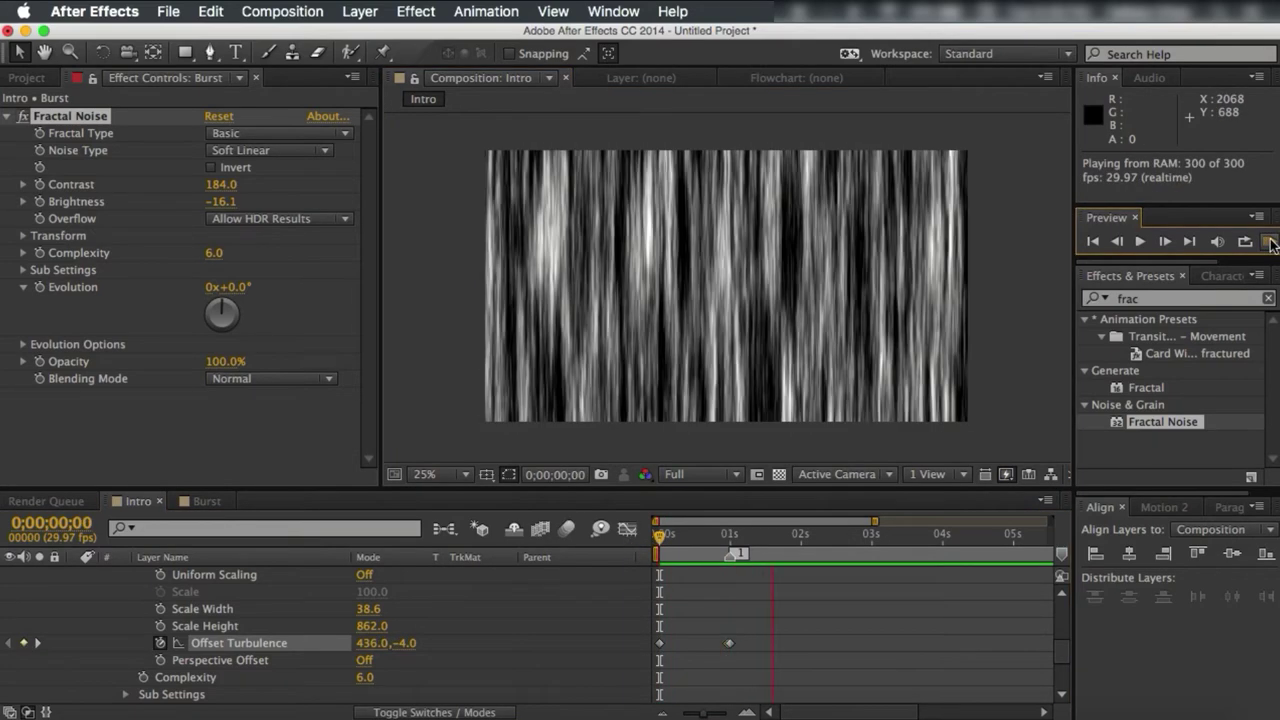
pyautogui.click(783, 522)
# - Move the later Offset Turbulence keyframe from 29f to exactly one second
pyautogui.click(720, 531)
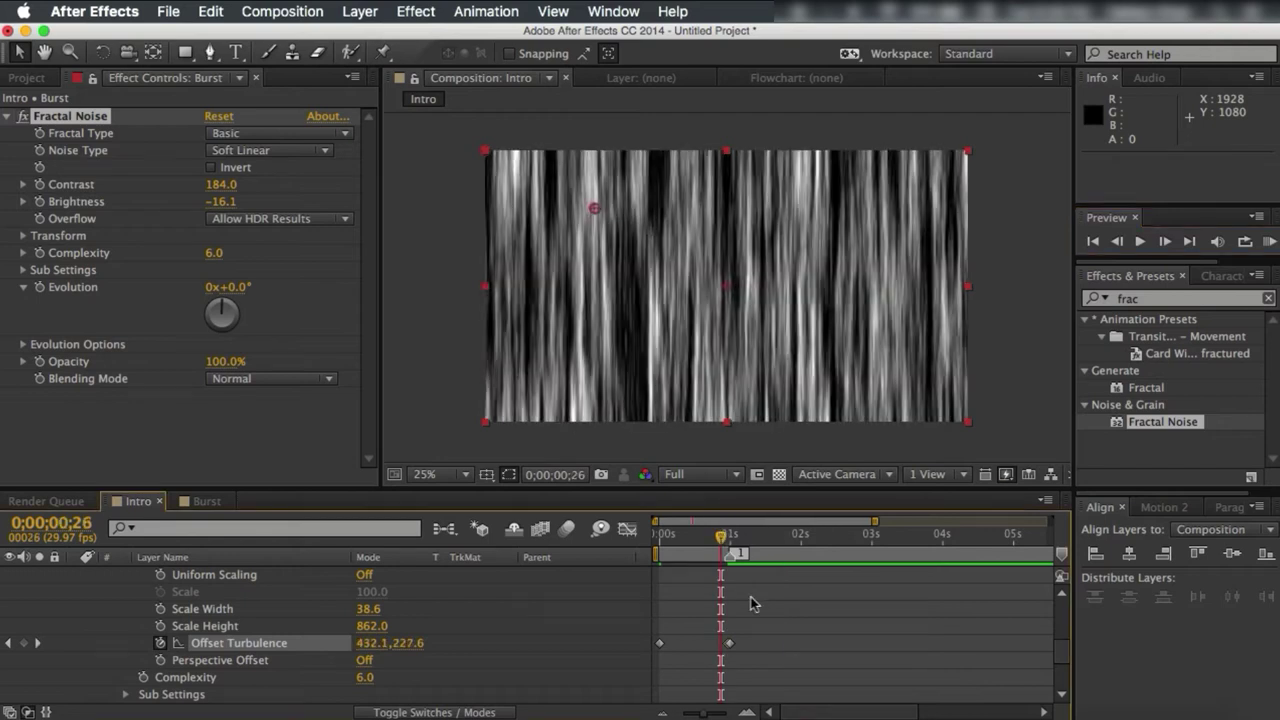
pyautogui.moveTo(706, 713); pyautogui.dragTo(731, 711)
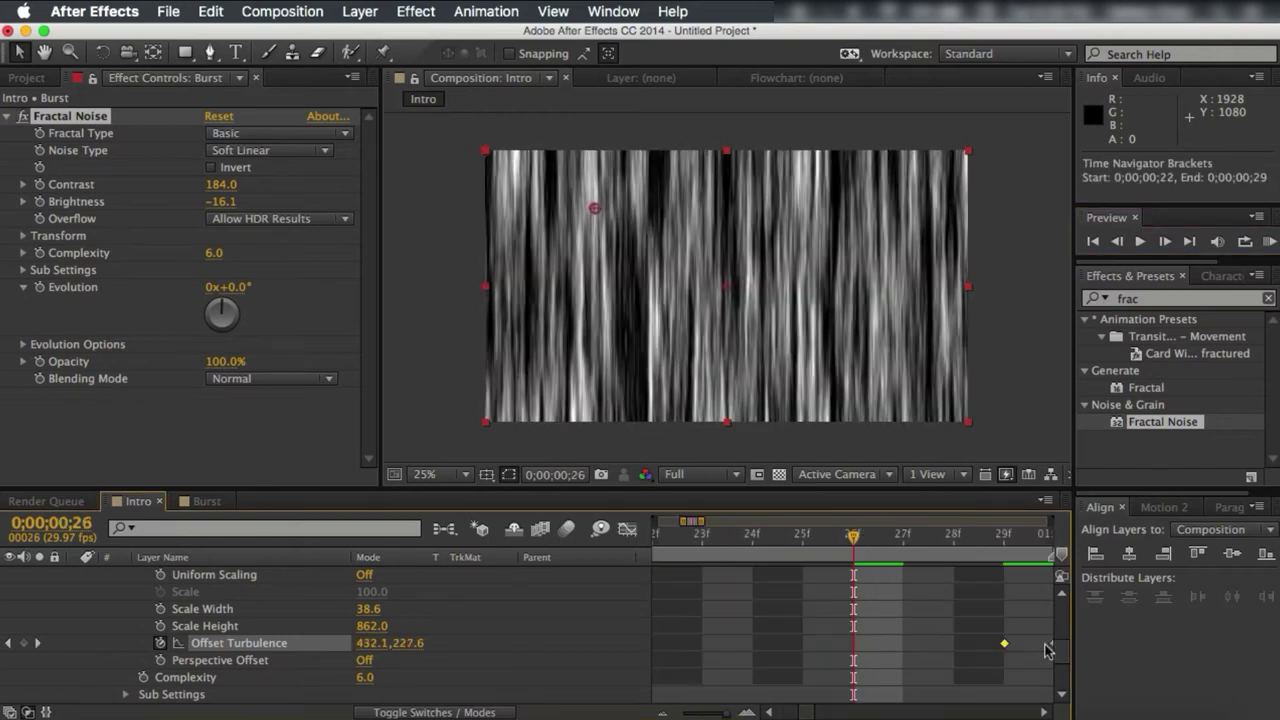
pyautogui.click(1006, 536)
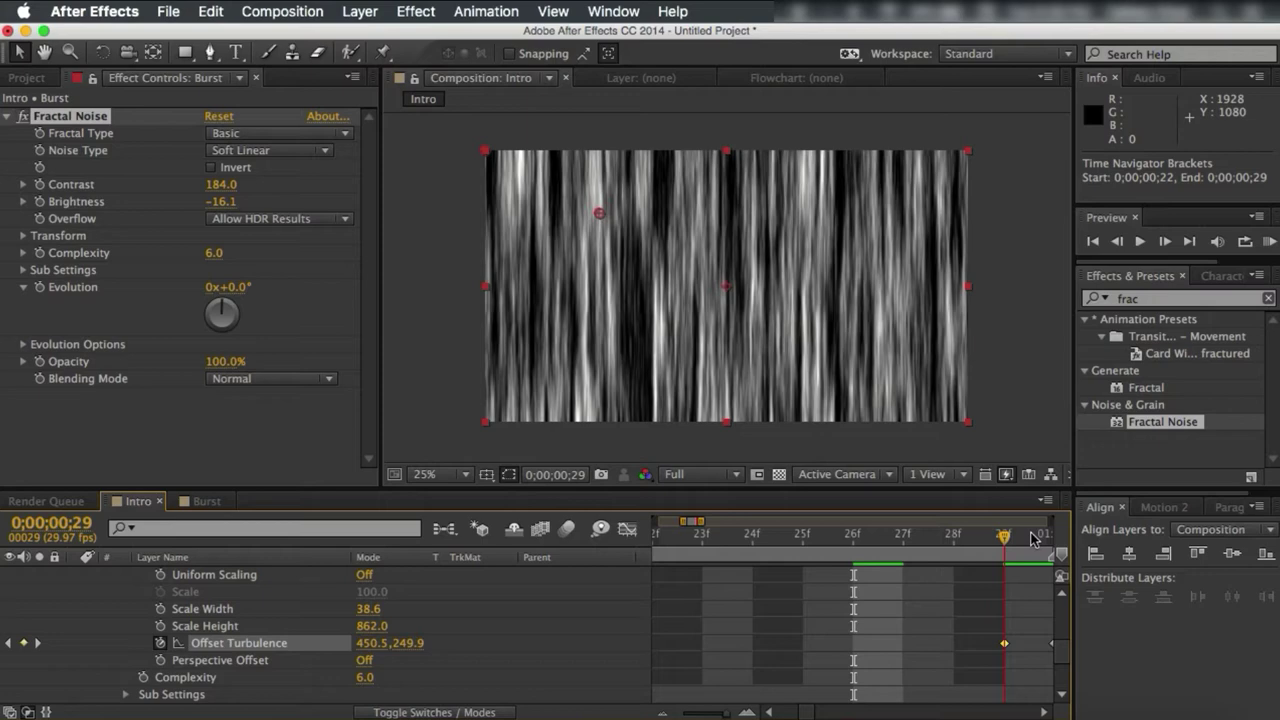
pyautogui.hscroll(5, 1048, 652)
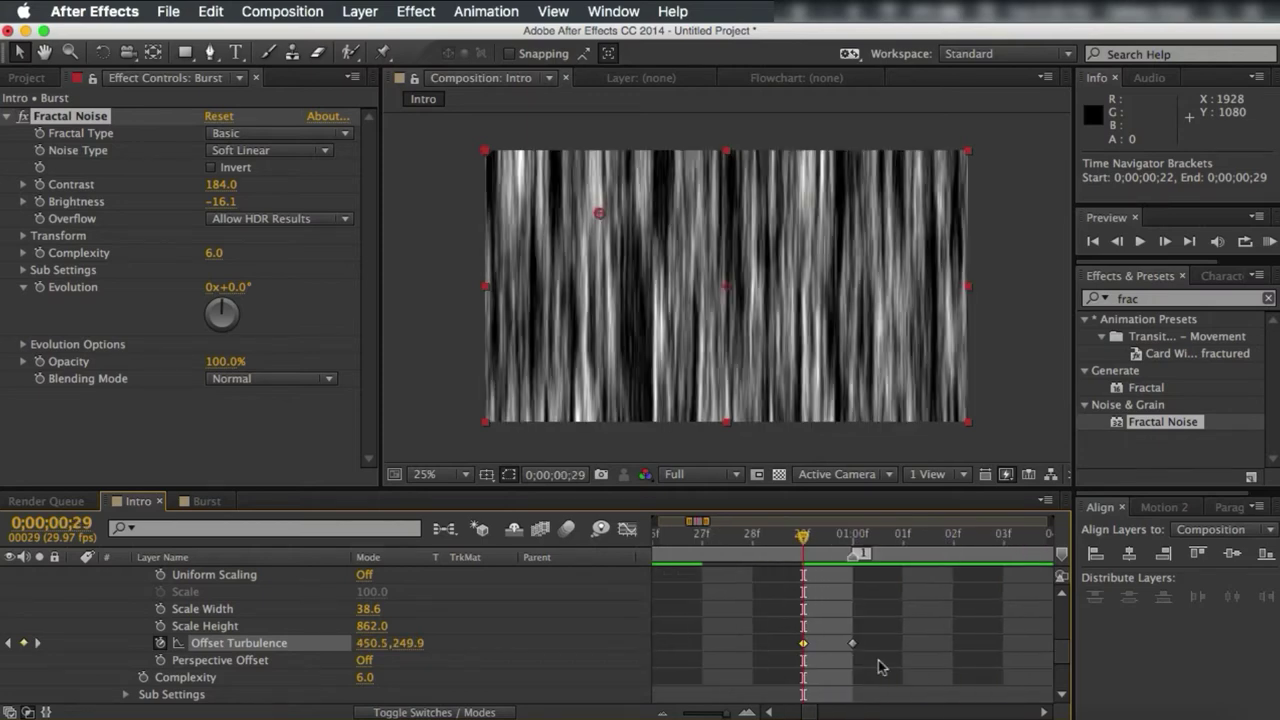
pyautogui.click(851, 644)
pyautogui.moveTo(803, 644); pyautogui.dragTo(851, 644)
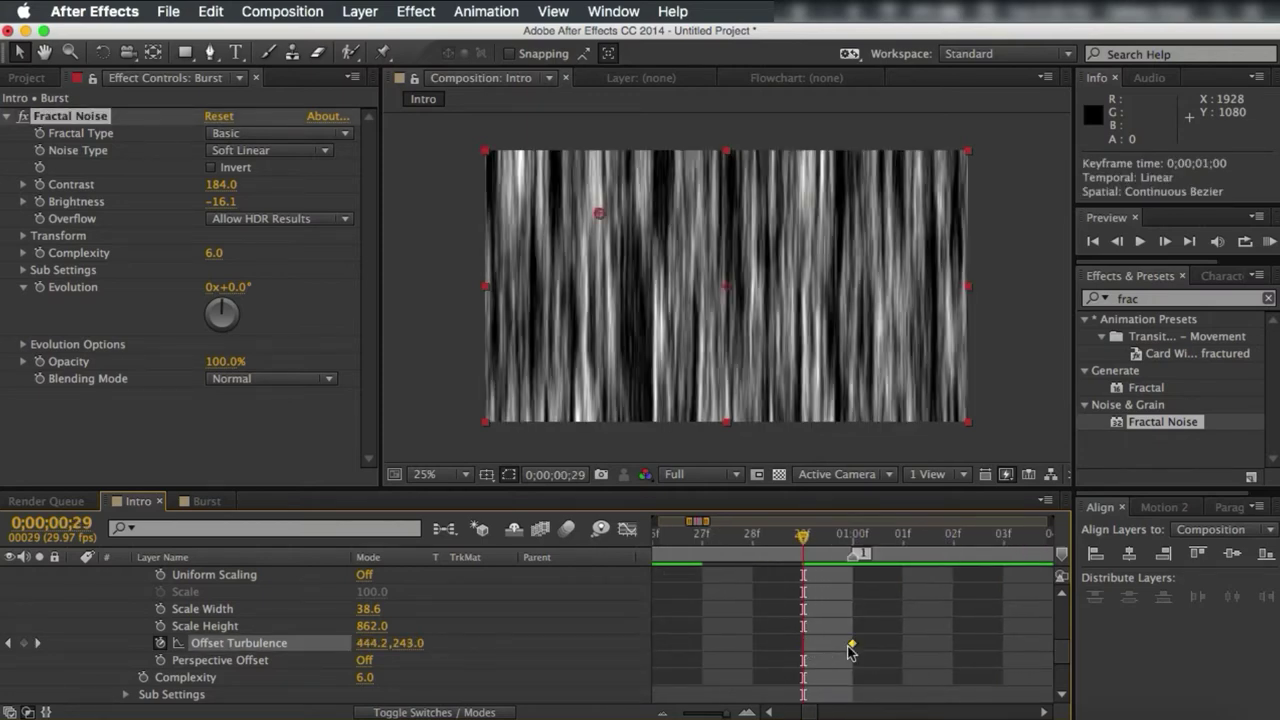
pyautogui.click(695, 713)
pyautogui.click(695, 713)
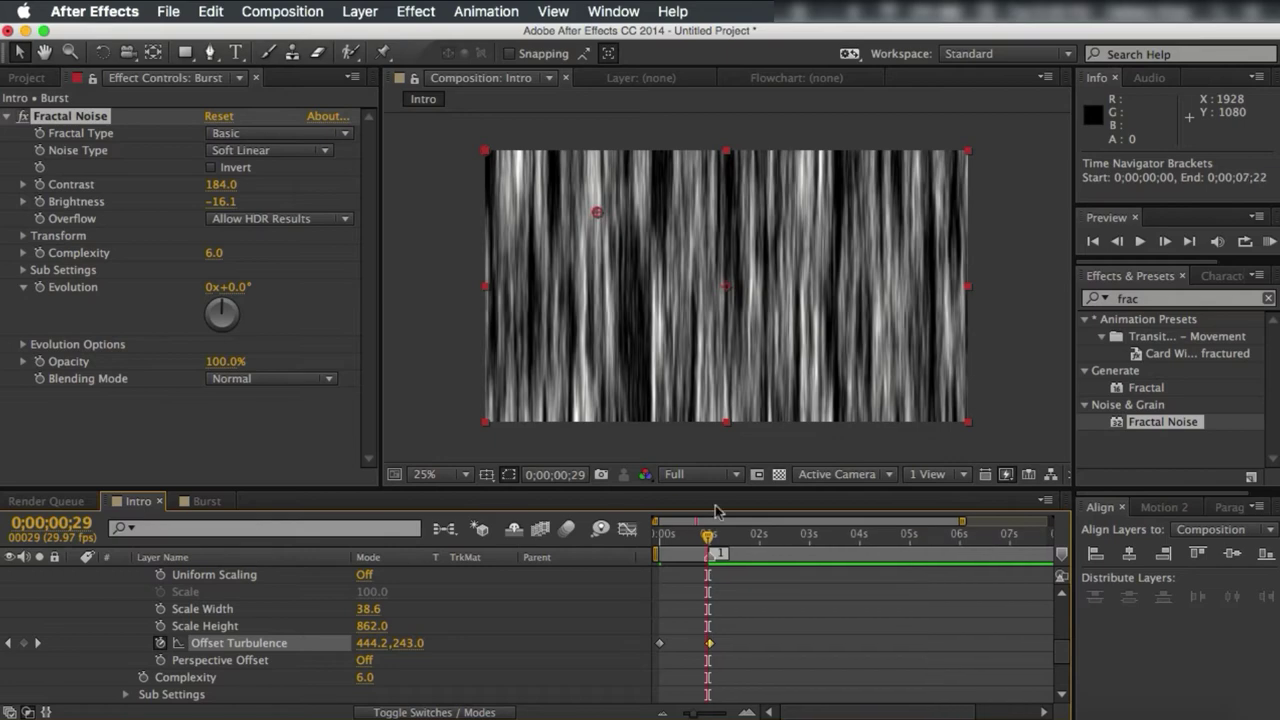
# - Preview the revised timing, then set the one-second offset to 418.5,249.9
pyautogui.click(1268, 242)
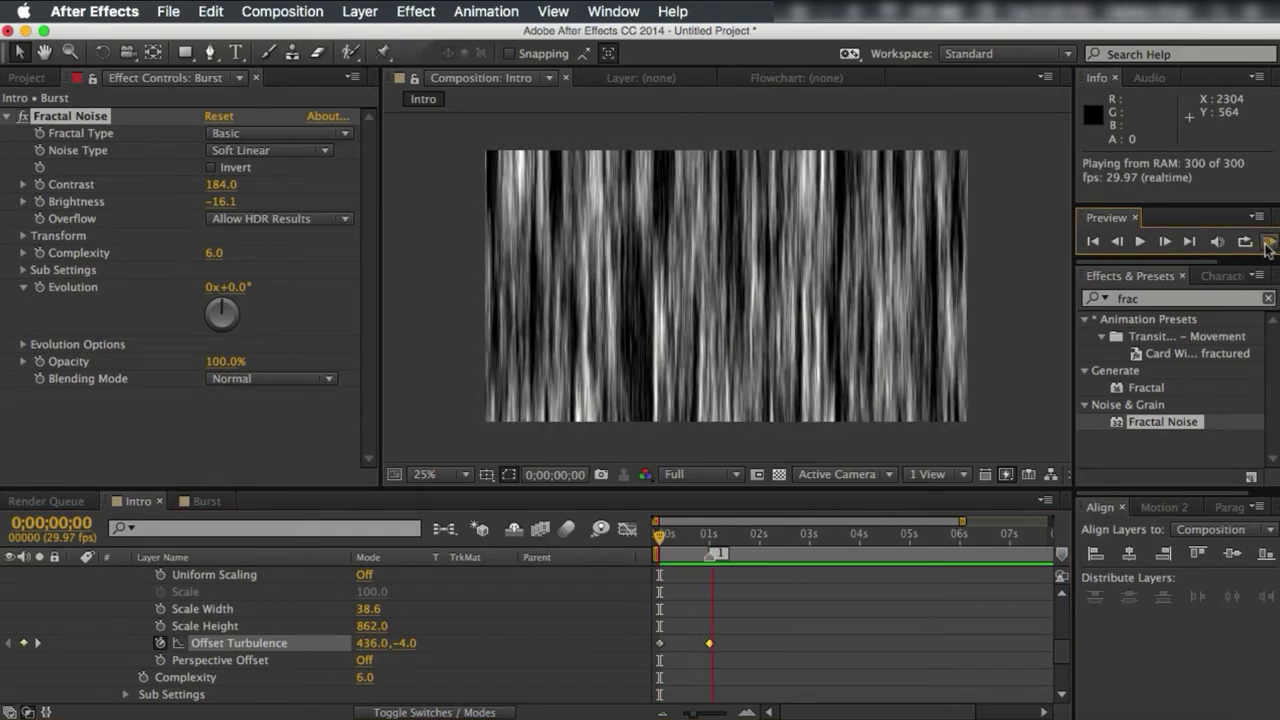
pyautogui.click(1268, 244)
pyautogui.click(711, 537)
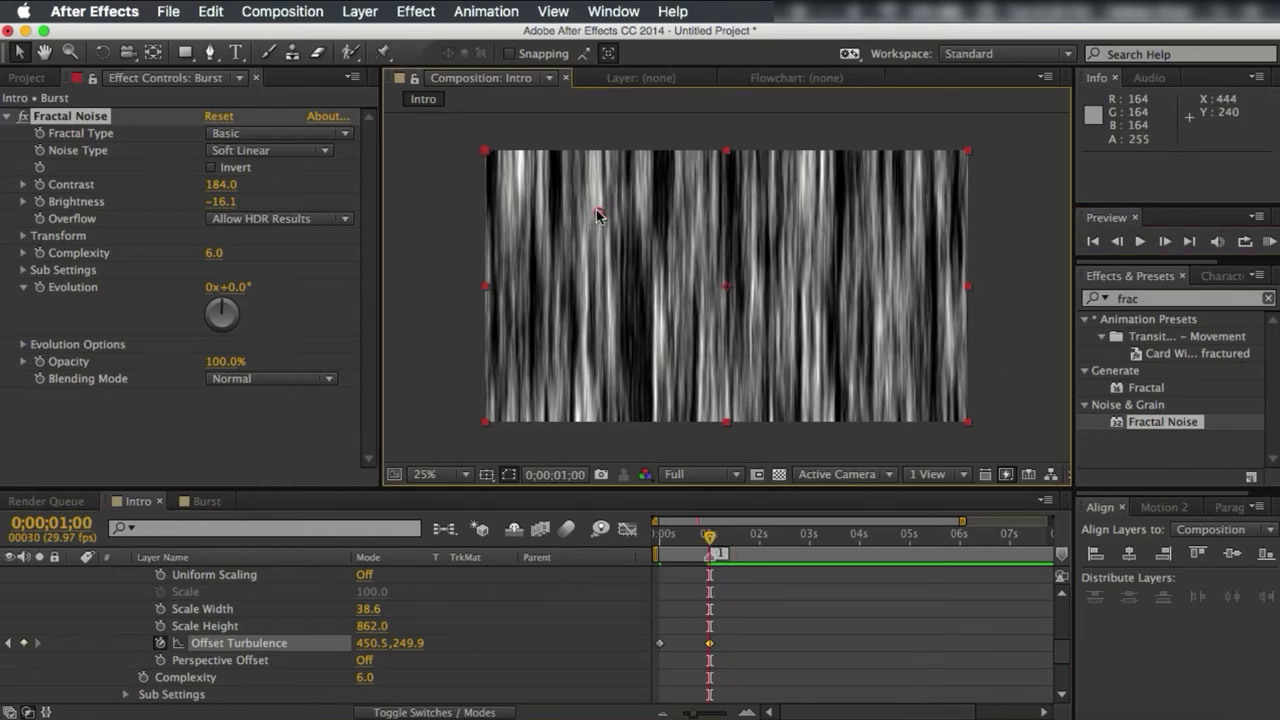
pyautogui.moveTo(596, 212); pyautogui.dragTo(591, 214)
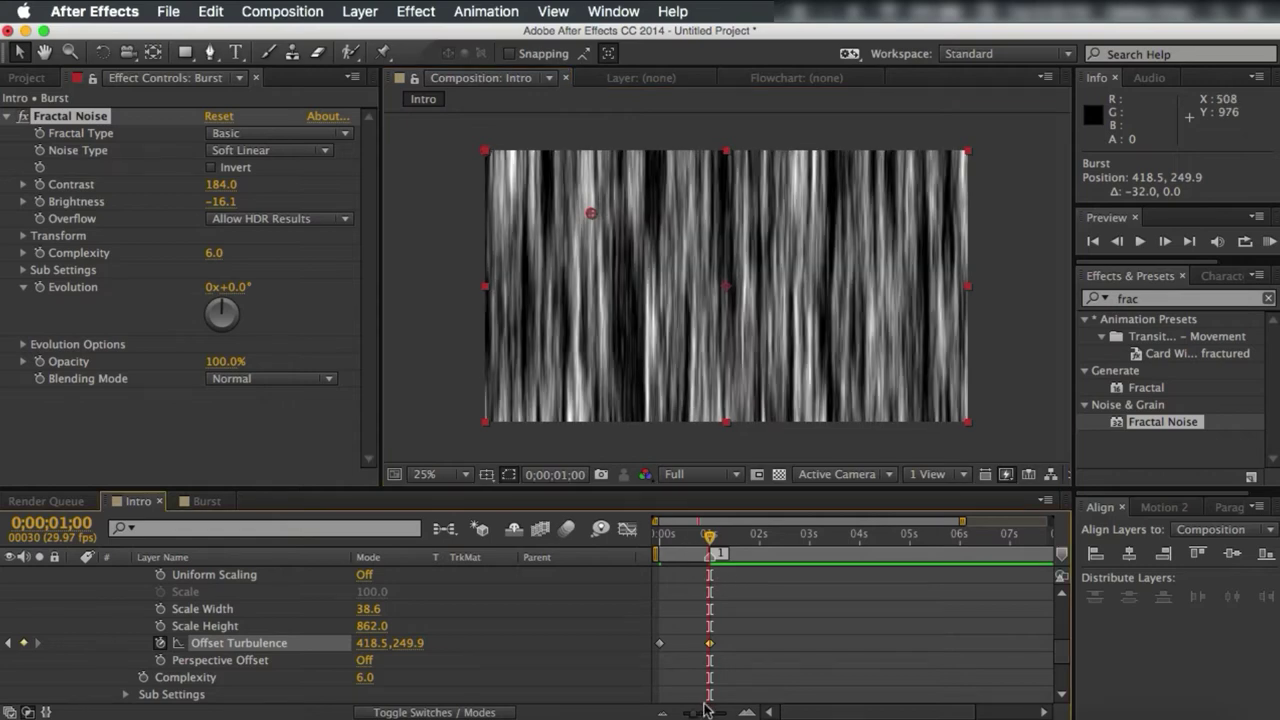
# - Zoom the timeline out and preview the animation again from the first frame
pyautogui.moveTo(703, 713); pyautogui.dragTo(690, 713)
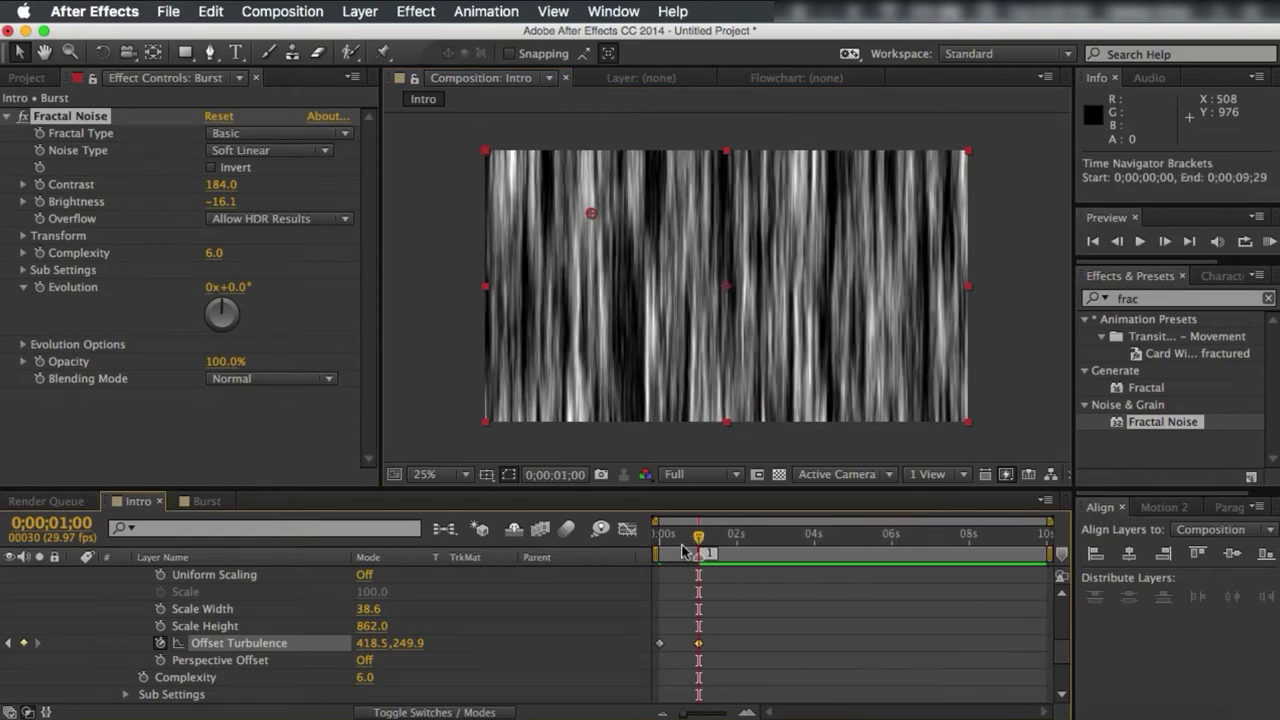
pyautogui.moveTo(684, 552)
pyautogui.mouseDown()
pyautogui.moveTo(637, 551)
pyautogui.moveTo(708, 548)
pyautogui.mouseUp()
pyautogui.press('Home')
pyautogui.click(1270, 241)
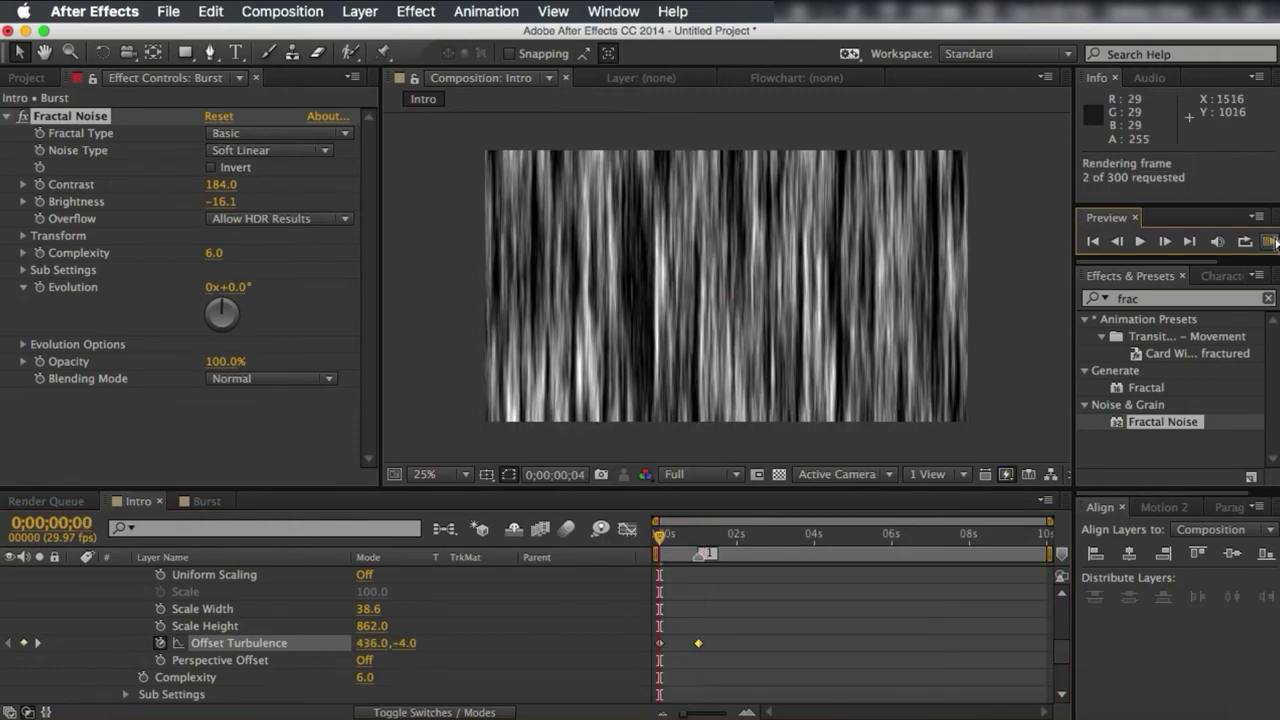
pyautogui.press('space')
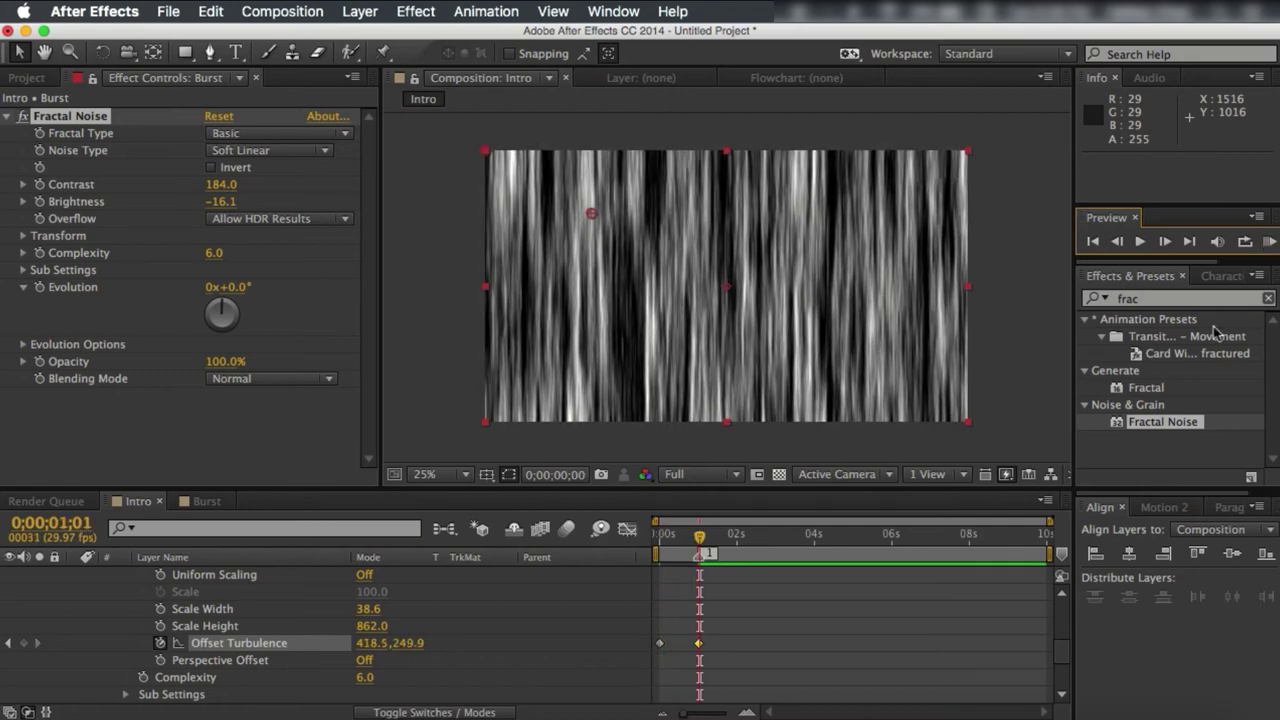
# - Keyframe Fractal Noise Evolution from 0x+0.0° at the start to 1x+0.0° at one second
pyautogui.click(699, 540)
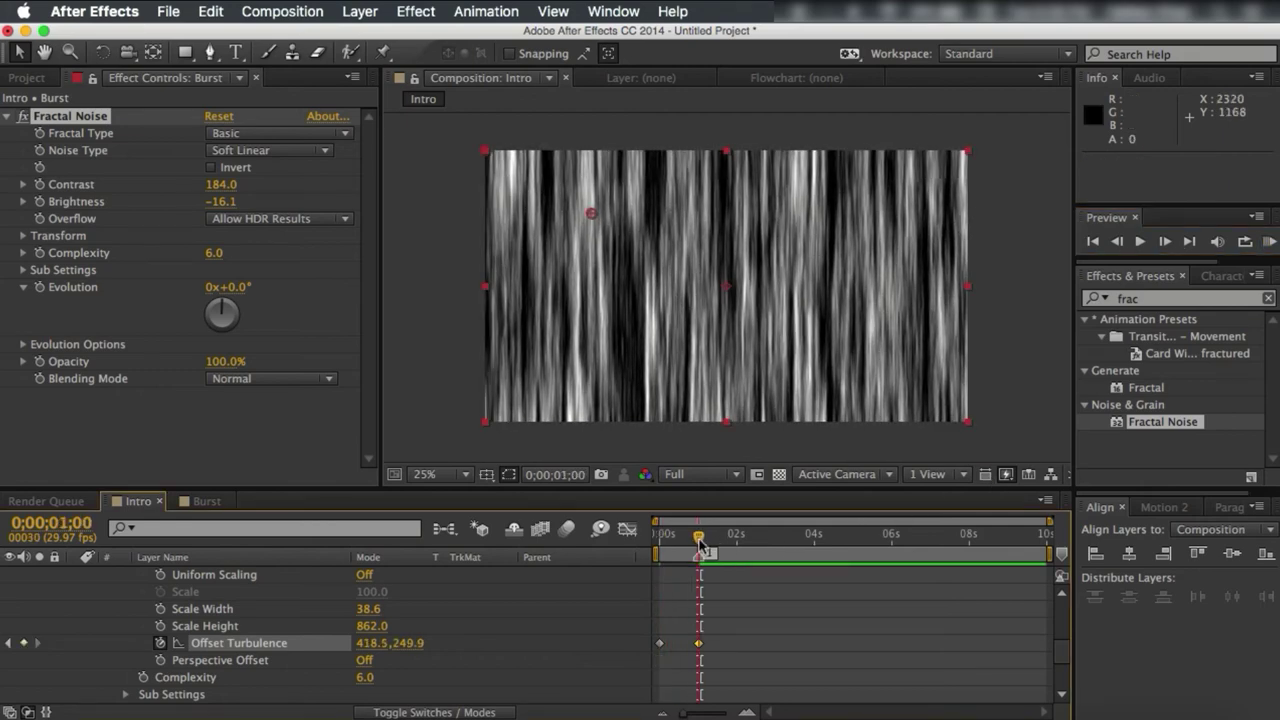
pyautogui.scroll(3, 140, 662)
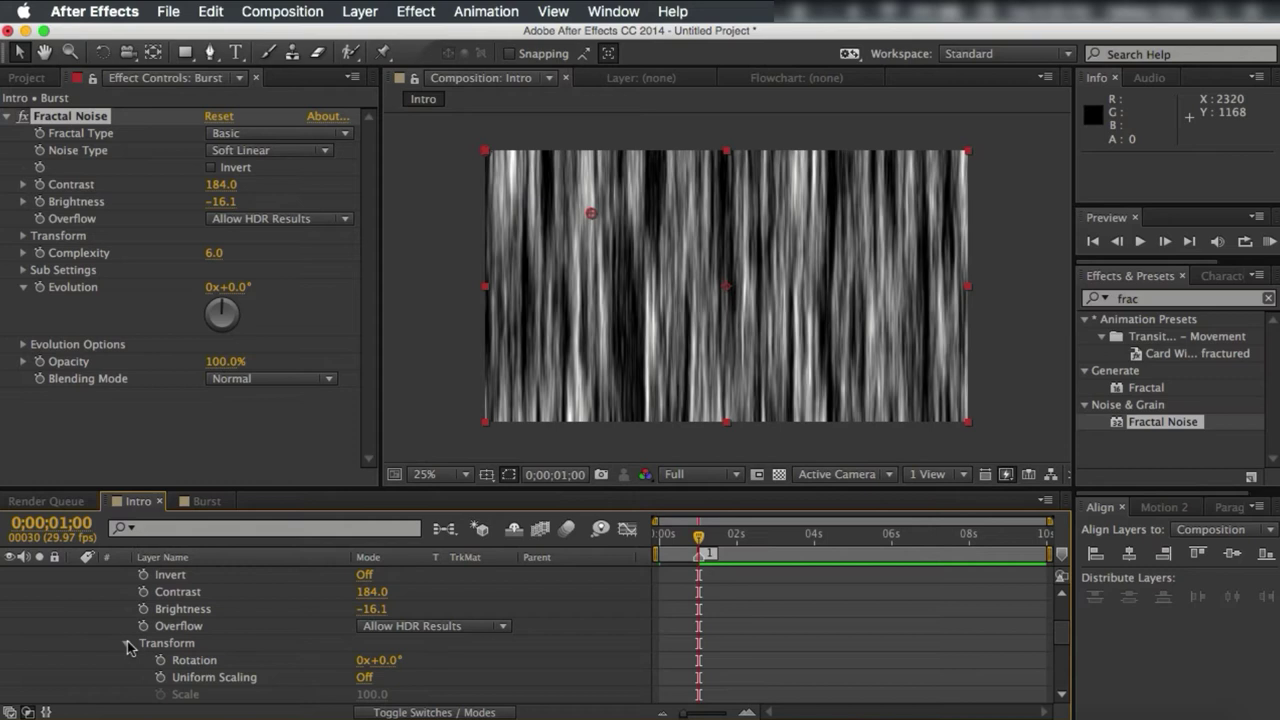
pyautogui.click(126, 644)
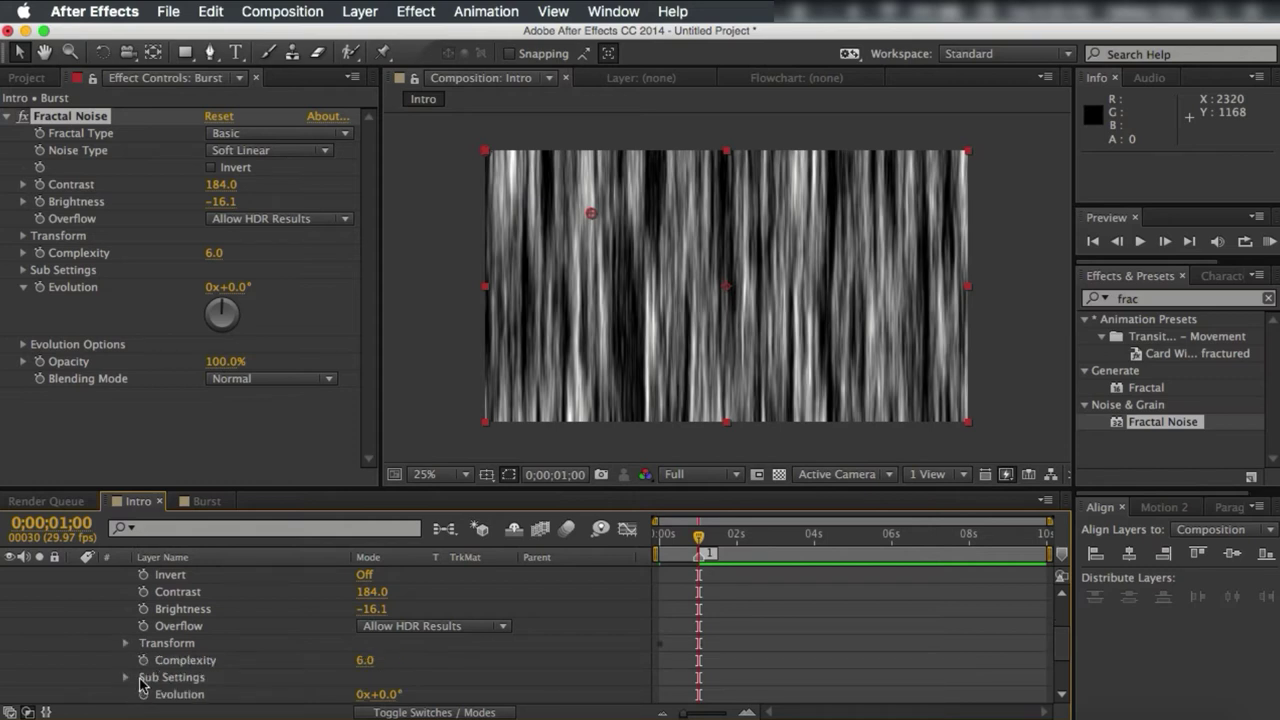
pyautogui.scroll(-2, 140, 680)
pyautogui.click(143, 626)
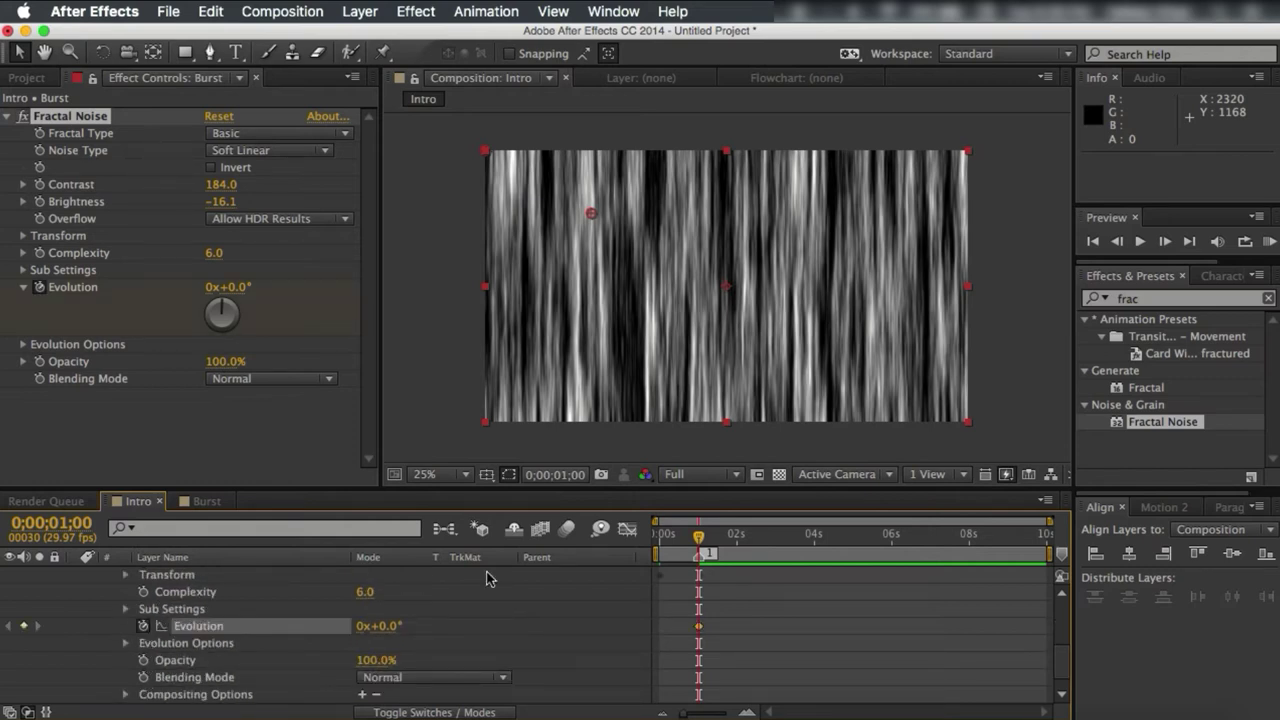
pyautogui.click(681, 535)
pyautogui.press('Home')
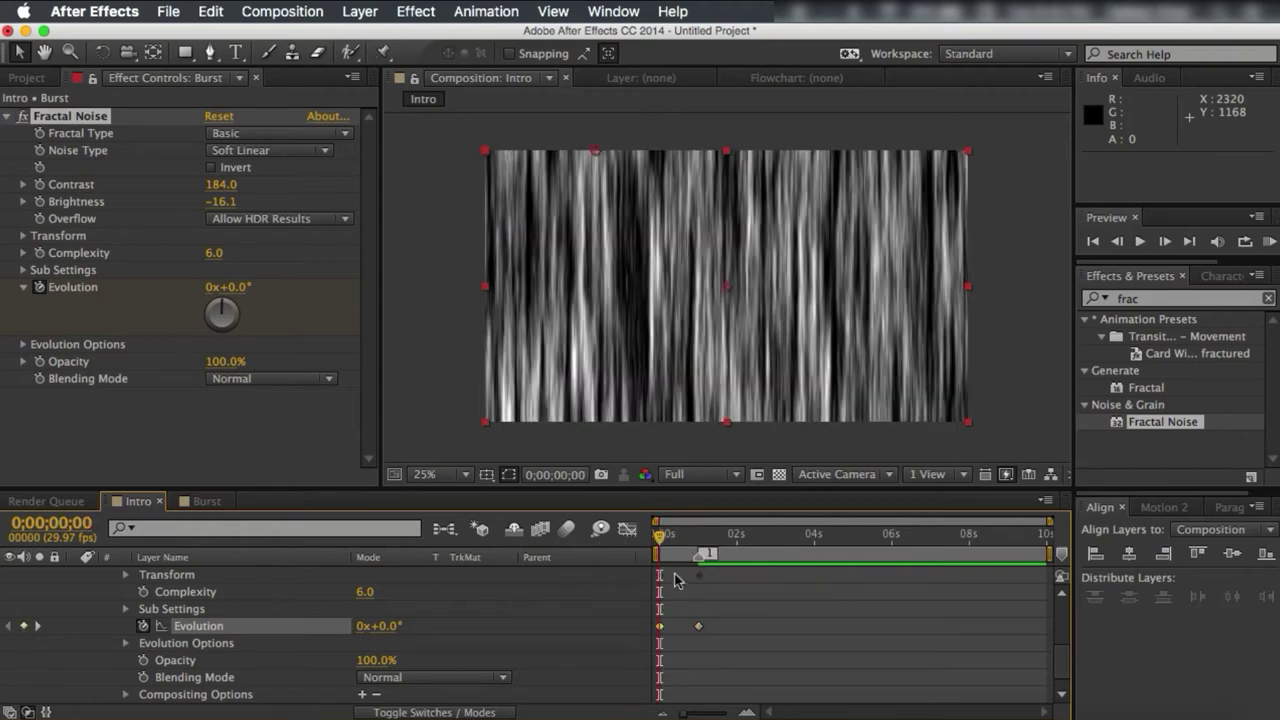
pyautogui.click(701, 538)
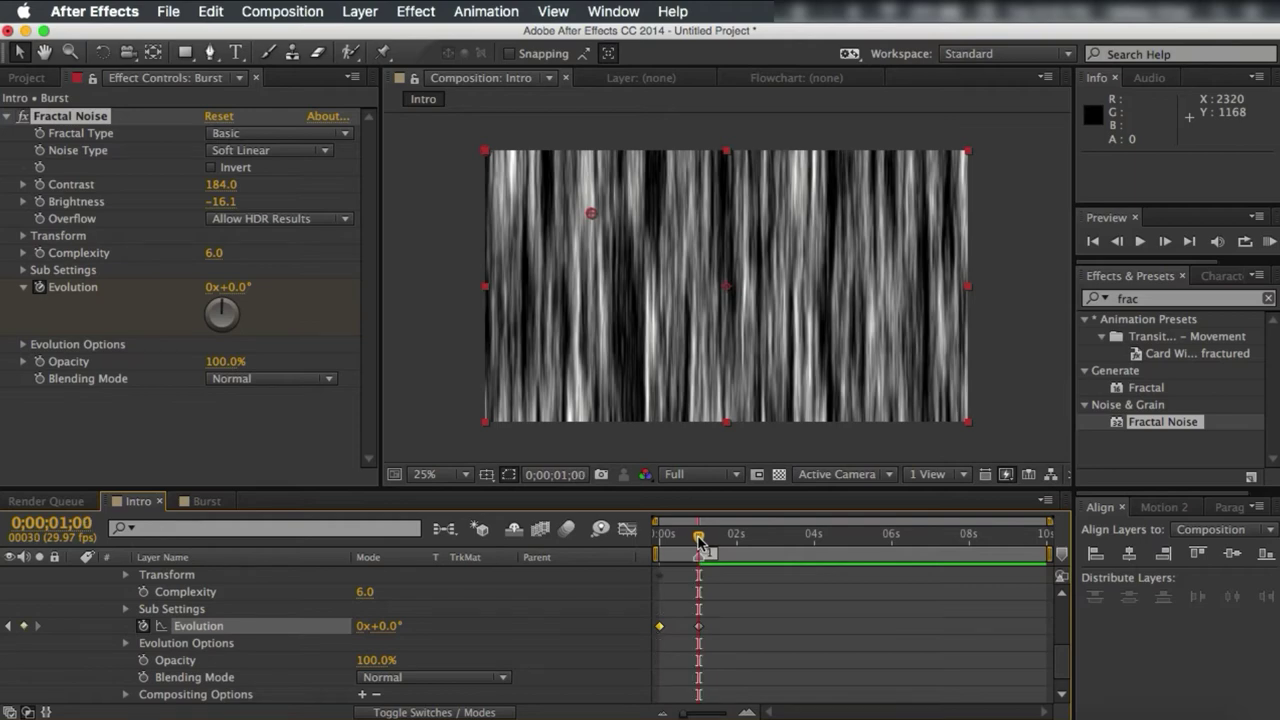
pyautogui.click(364, 626)
pyautogui.write('1')
pyautogui.press('Return')
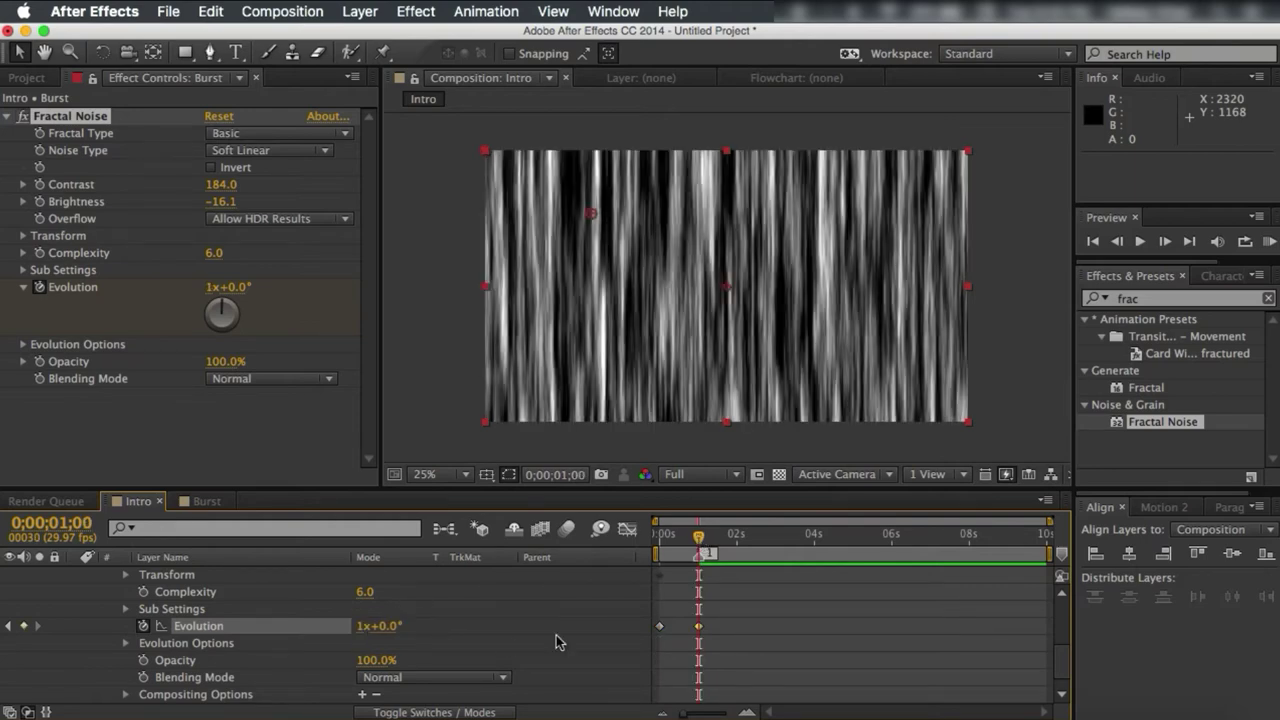
# - Preview the evolving noise, then return the playhead to 0;00;00;13
pyautogui.moveTo(677, 548); pyautogui.dragTo(598, 554)
pyautogui.click(1266, 244)
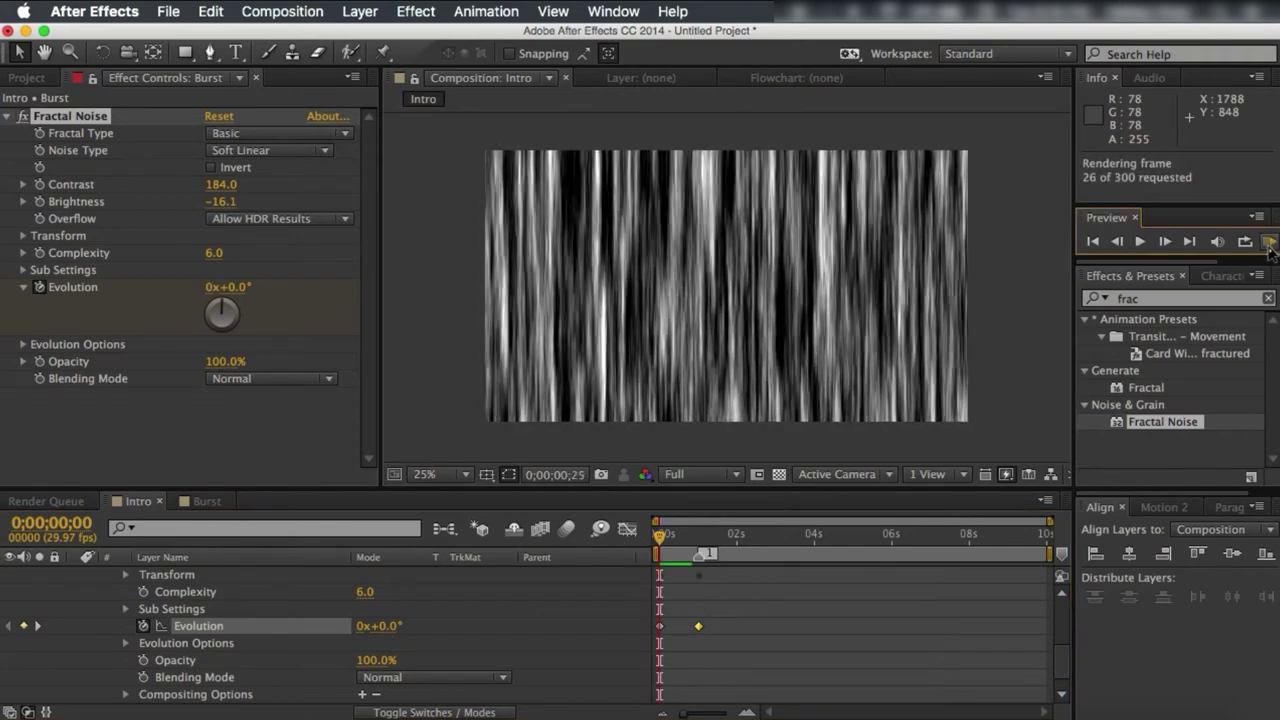
pyautogui.click(815, 588)
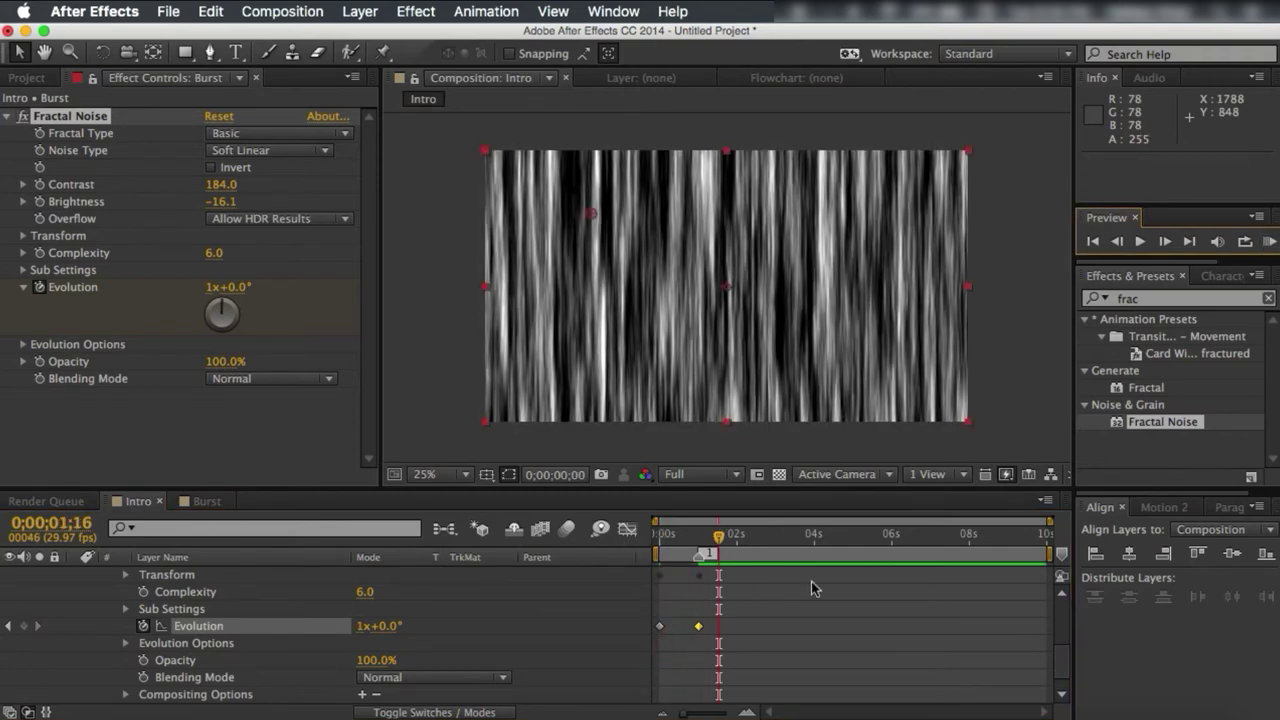
pyautogui.moveTo(703, 547); pyautogui.dragTo(676, 545)
# - Collapse the Burst layer's properties and deselect it
pyautogui.scroll(4, 100, 607)
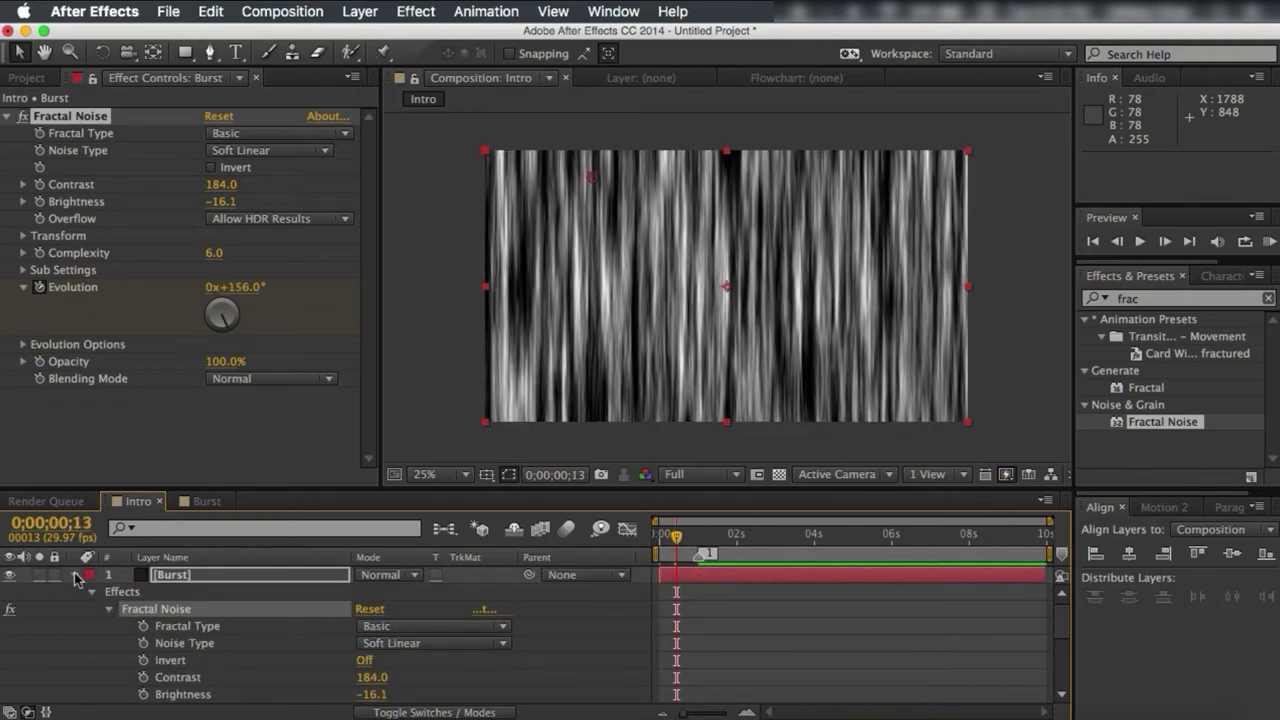
pyautogui.click(74, 575)
pyautogui.click(223, 623)
pyautogui.scroll(3, 640, 344)
pyautogui.scroll(-7, 640, 344)
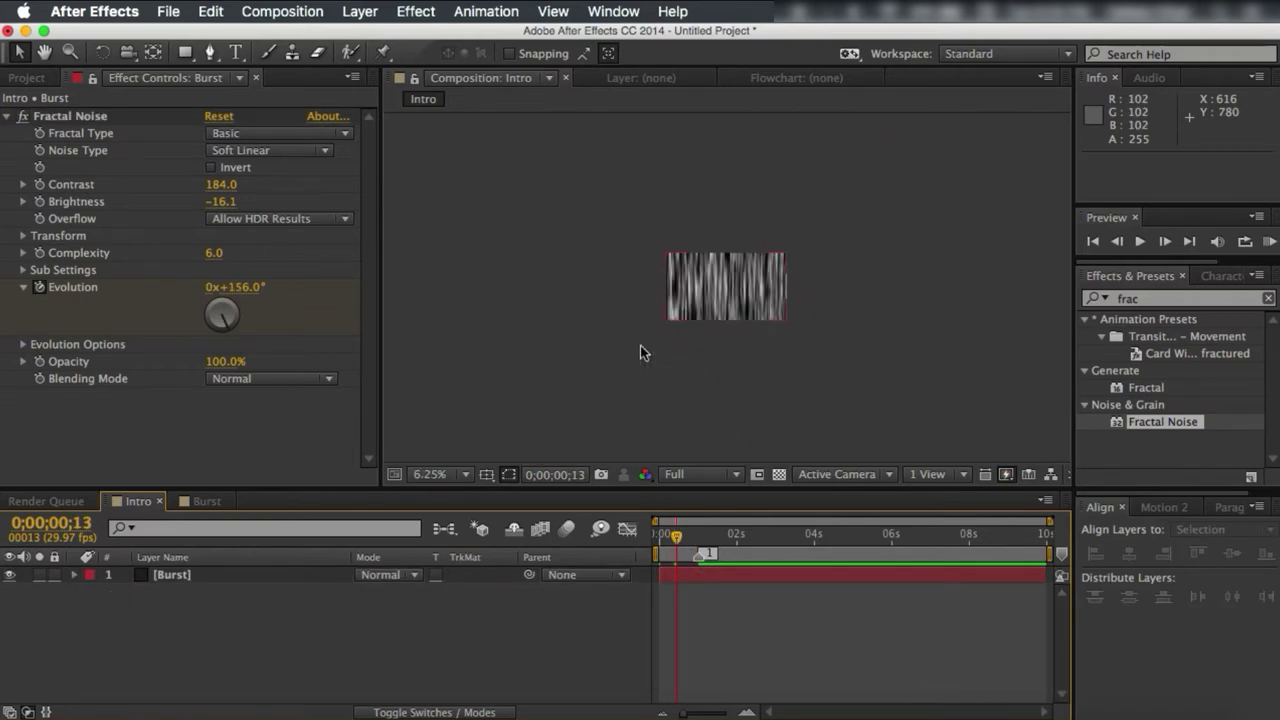
pyautogui.scroll(6, 640, 345)
pyautogui.scroll(-2, 640, 345)
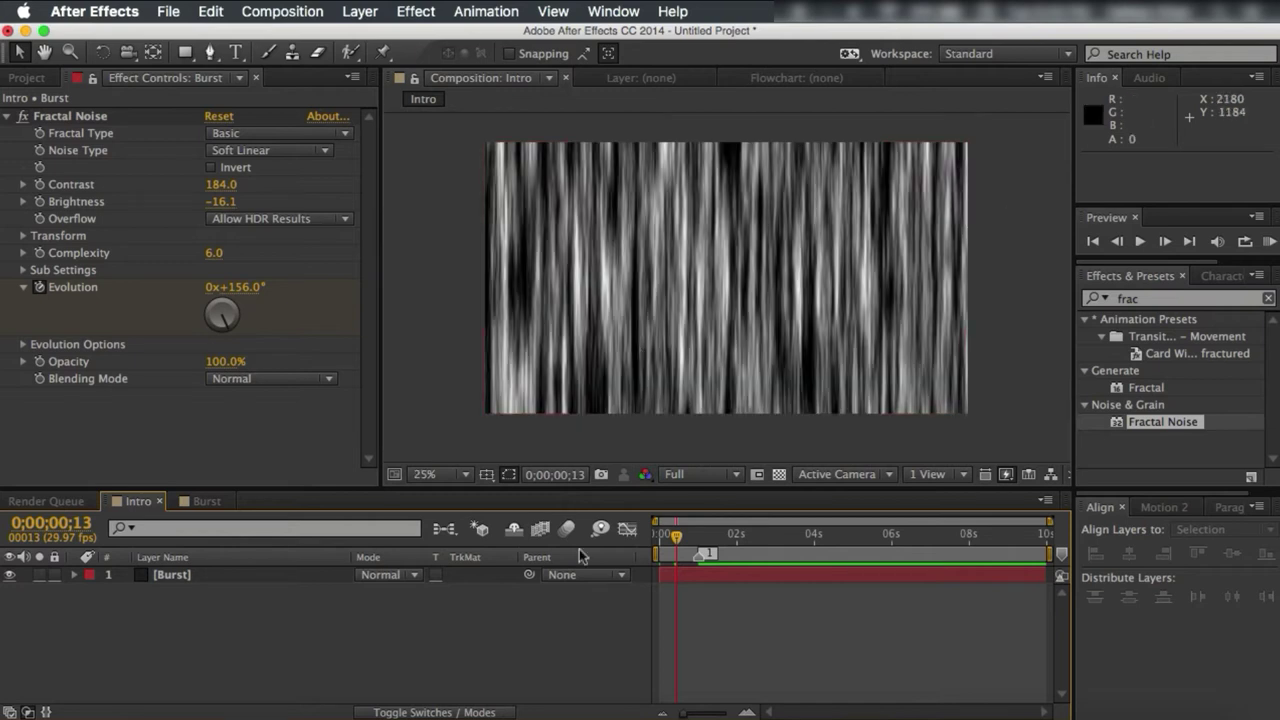
# - With the Rectangle tool and Source Name column active, duplicate the Burst layer
pyautogui.click(185, 53)
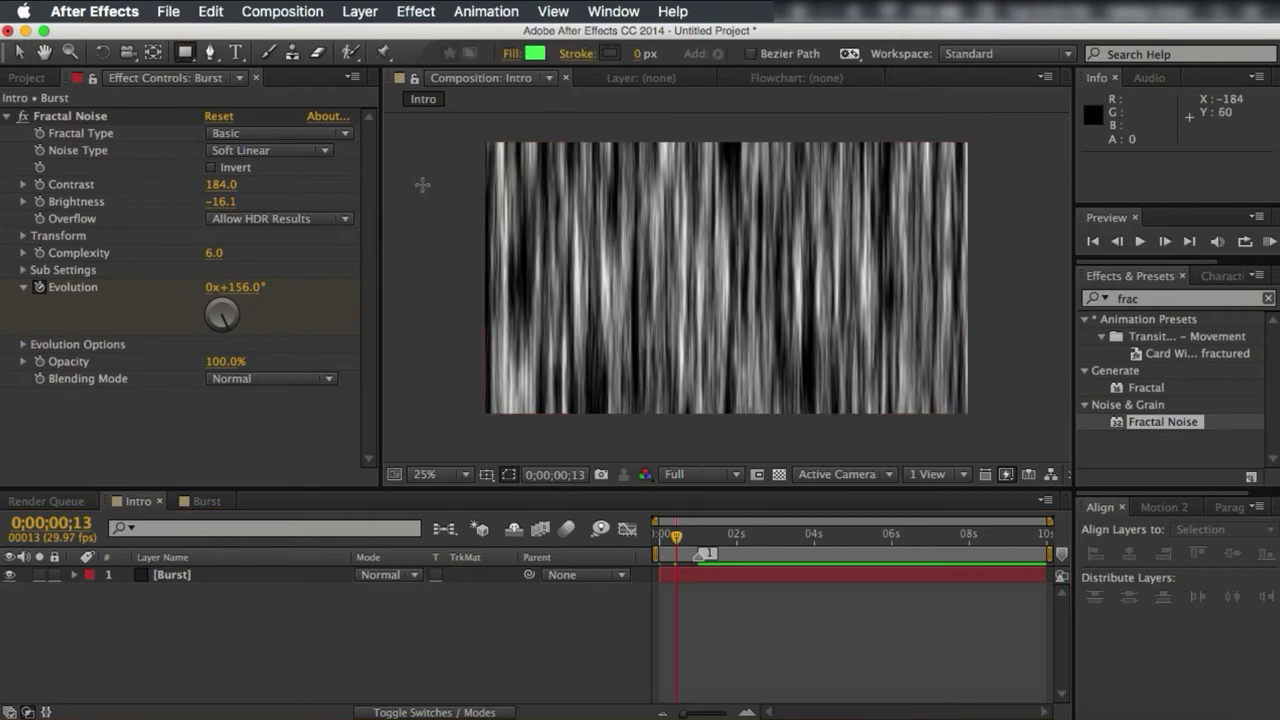
pyautogui.click(275, 558)
pyautogui.click(145, 576)
pyautogui.press('super+d')
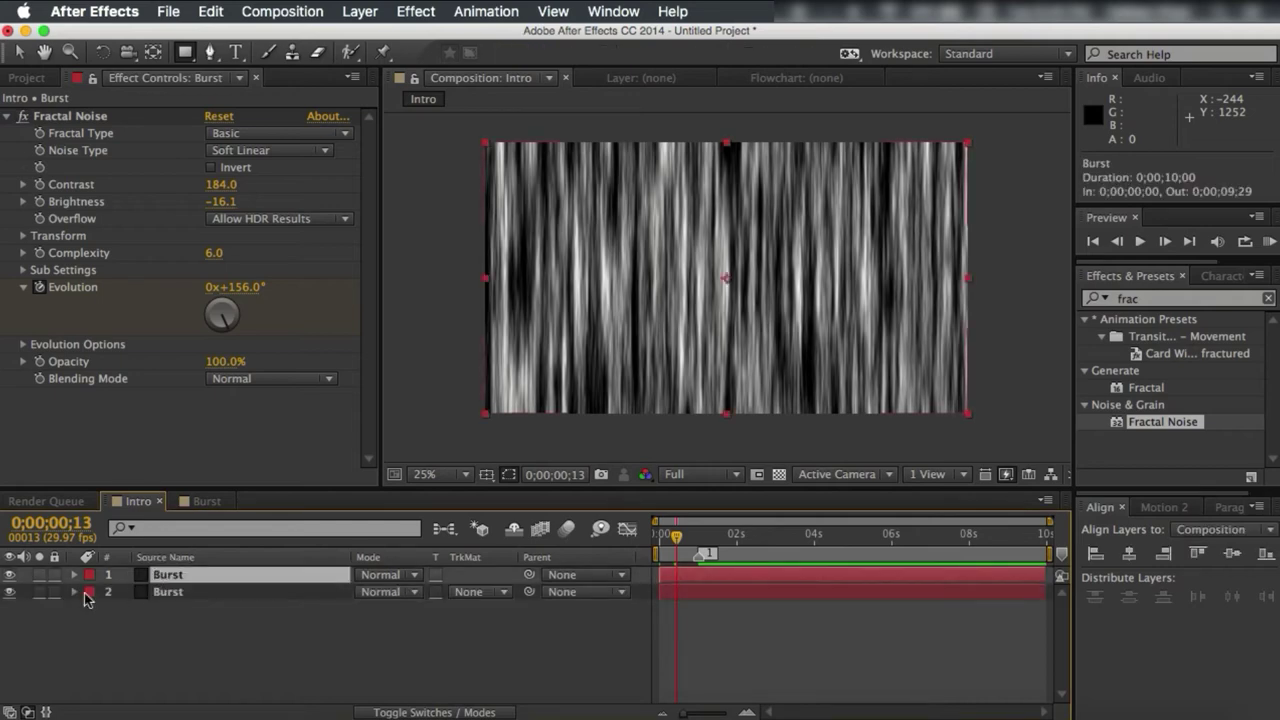
pyautogui.click(166, 593)
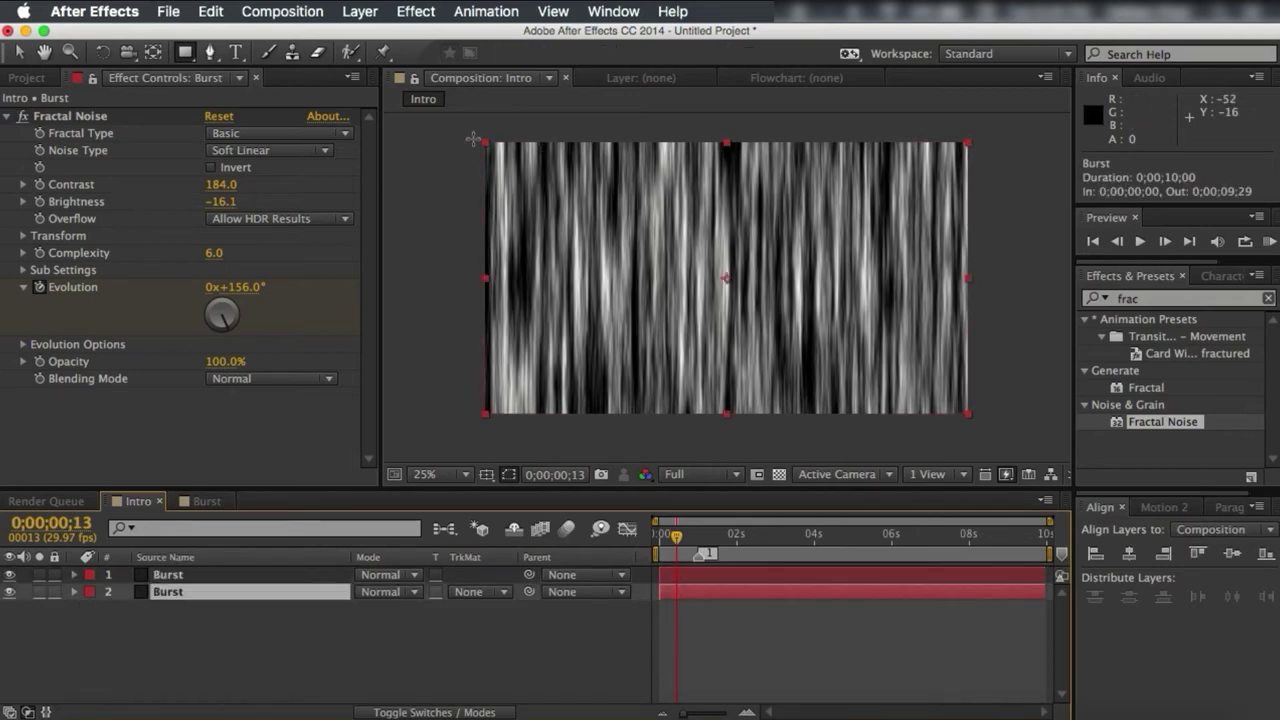
pyautogui.press('.')
pyautogui.click(165, 575)
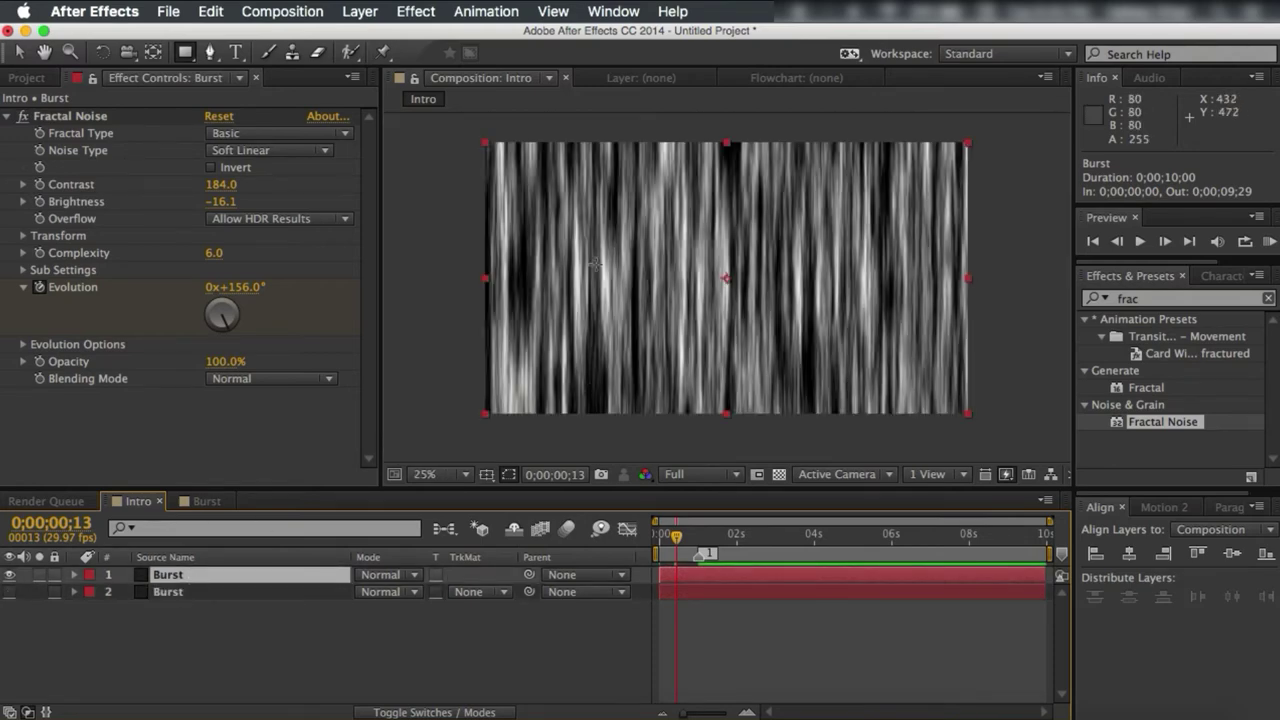
pyautogui.scroll(-2, 594, 266)
pyautogui.scroll(1, 595, 210)
# - Draw a rectangle mask above the frame on the top Burst layer and copy its frame-13 Mask Path keyframe
pyautogui.moveTo(574, 152); pyautogui.dragTo(865, 217)
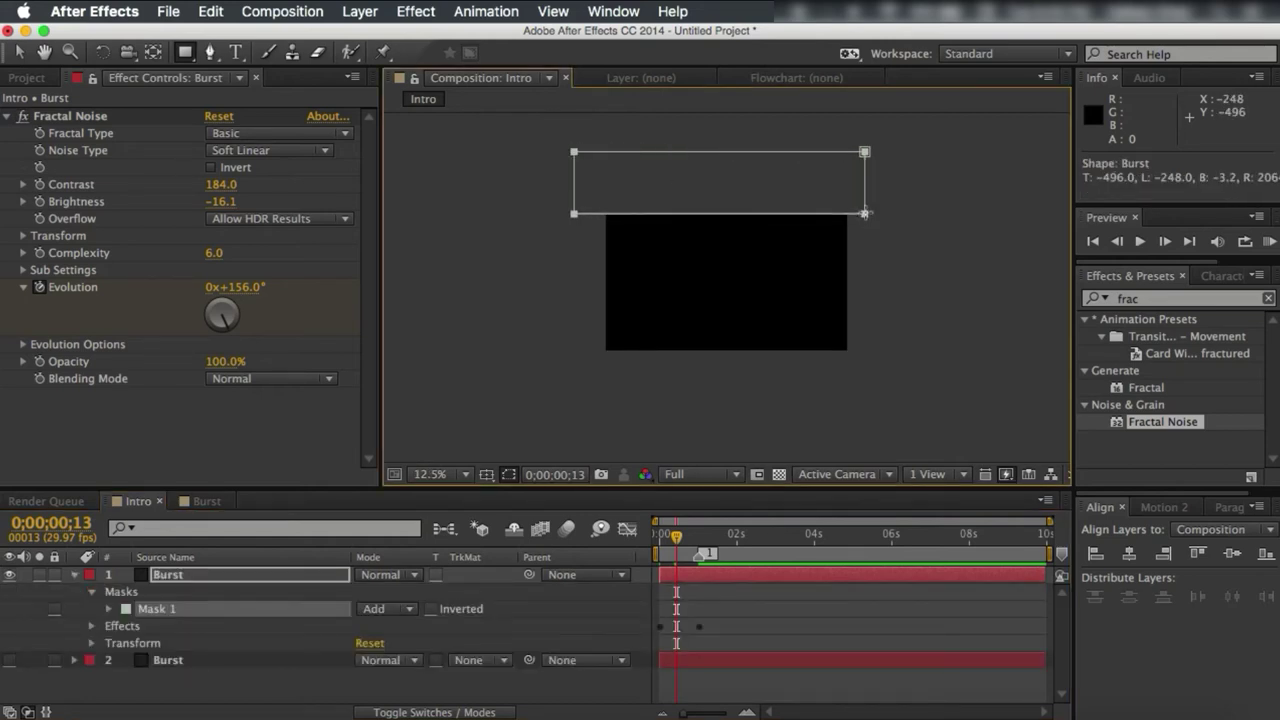
pyautogui.scroll(2, 690, 210)
pyautogui.scroll(-1, 690, 210)
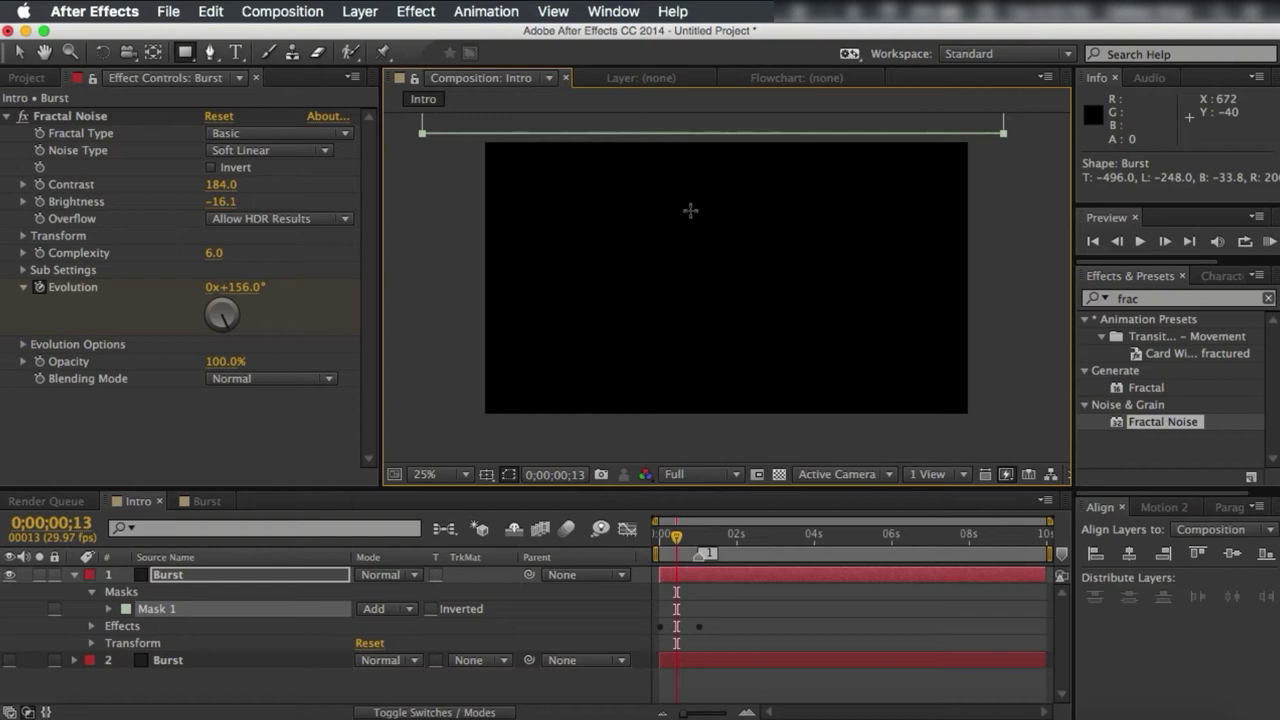
pyautogui.scroll(-1, 690, 210)
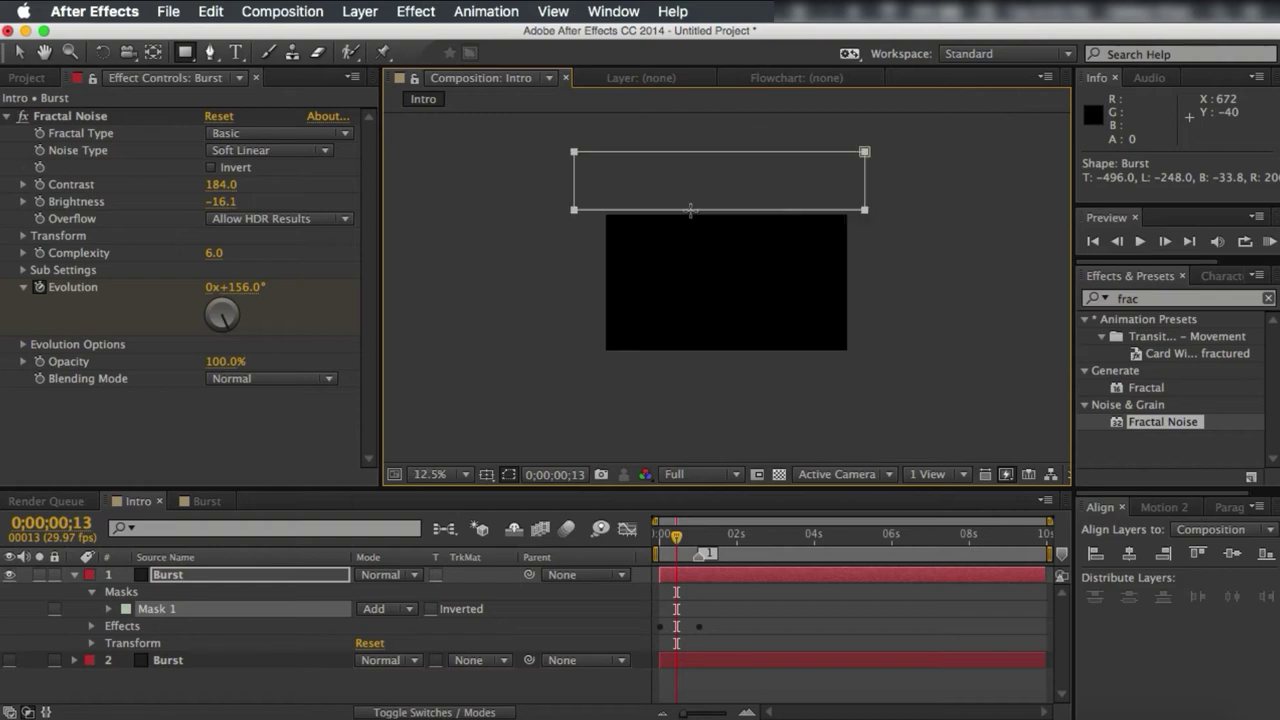
pyautogui.click(109, 609)
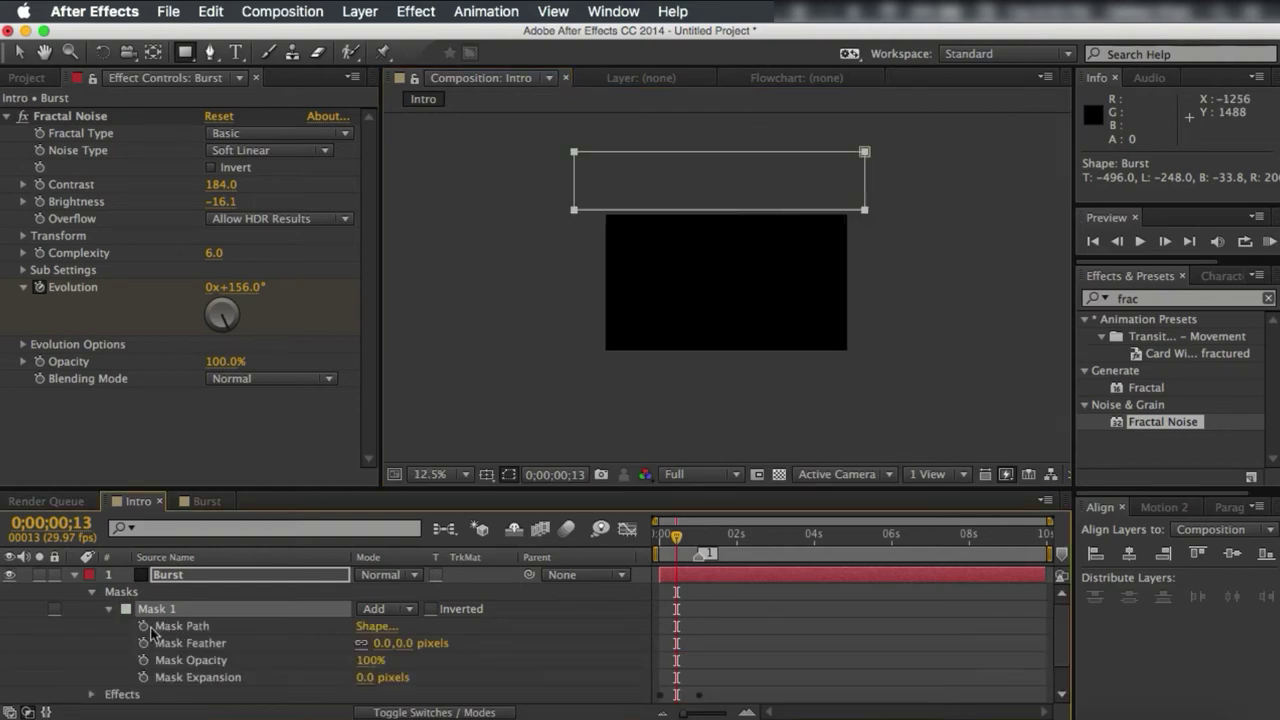
pyautogui.click(151, 626)
pyautogui.click(144, 626)
pyautogui.click(143, 626)
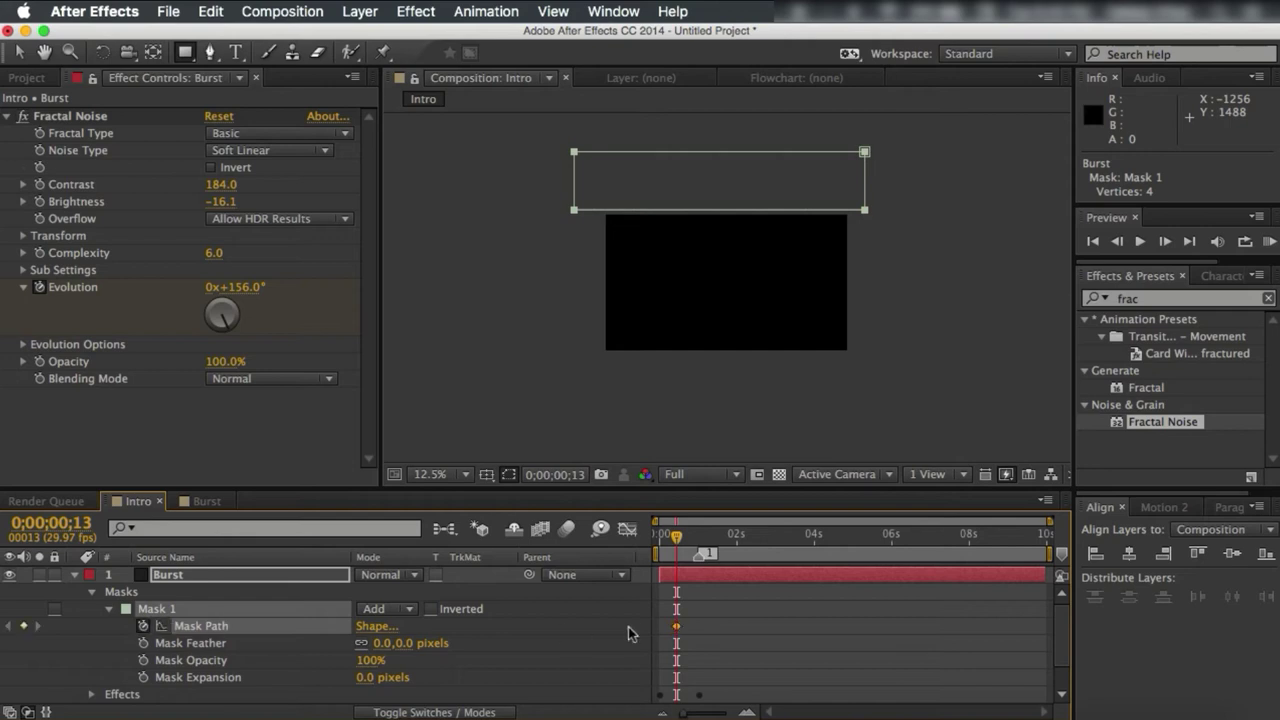
pyautogui.click(677, 627)
pyautogui.press('super+c')
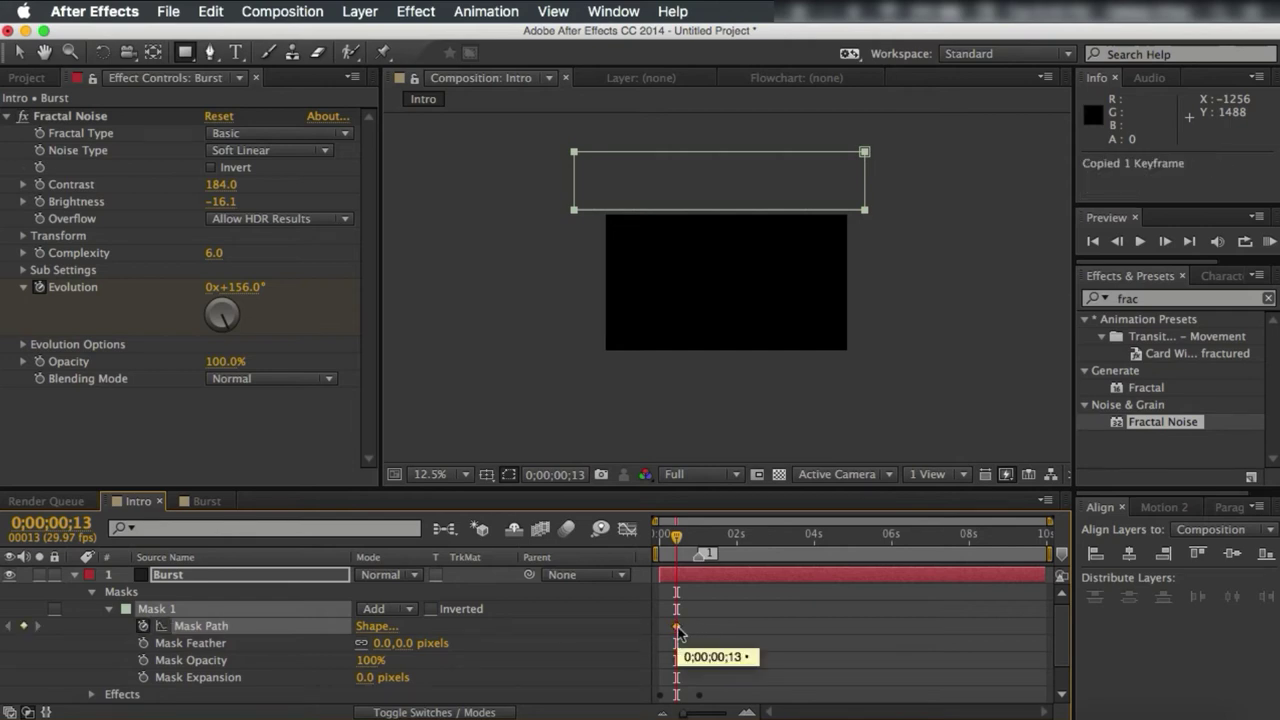
# - Paste the copied Mask Path keyframe onto the second Burst layer
pyautogui.scroll(-2, 716, 668)
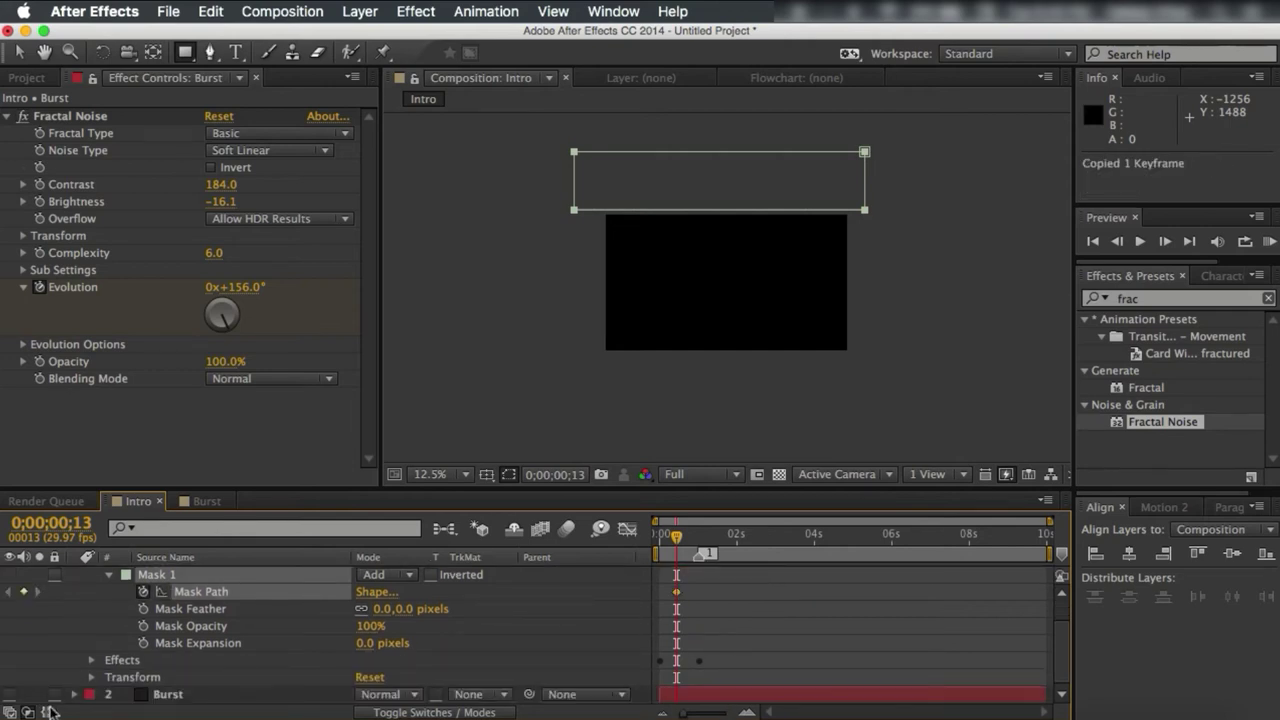
pyautogui.click(75, 695)
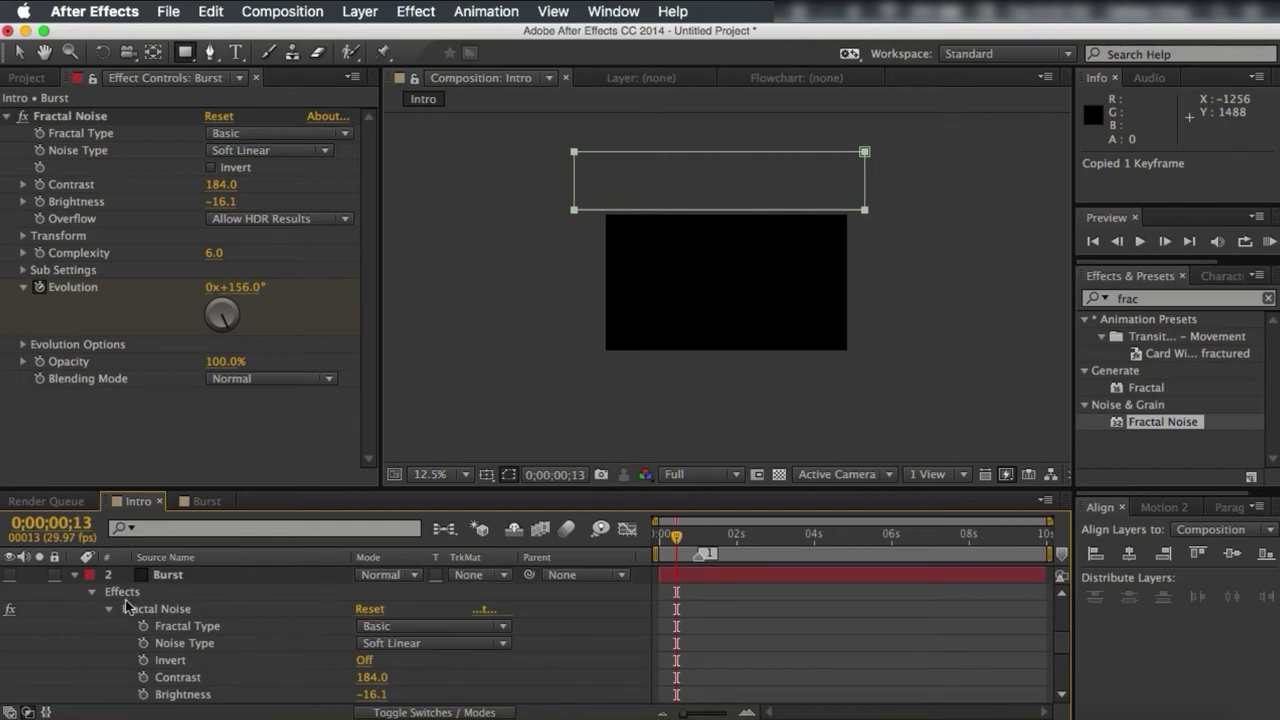
pyautogui.click(109, 611)
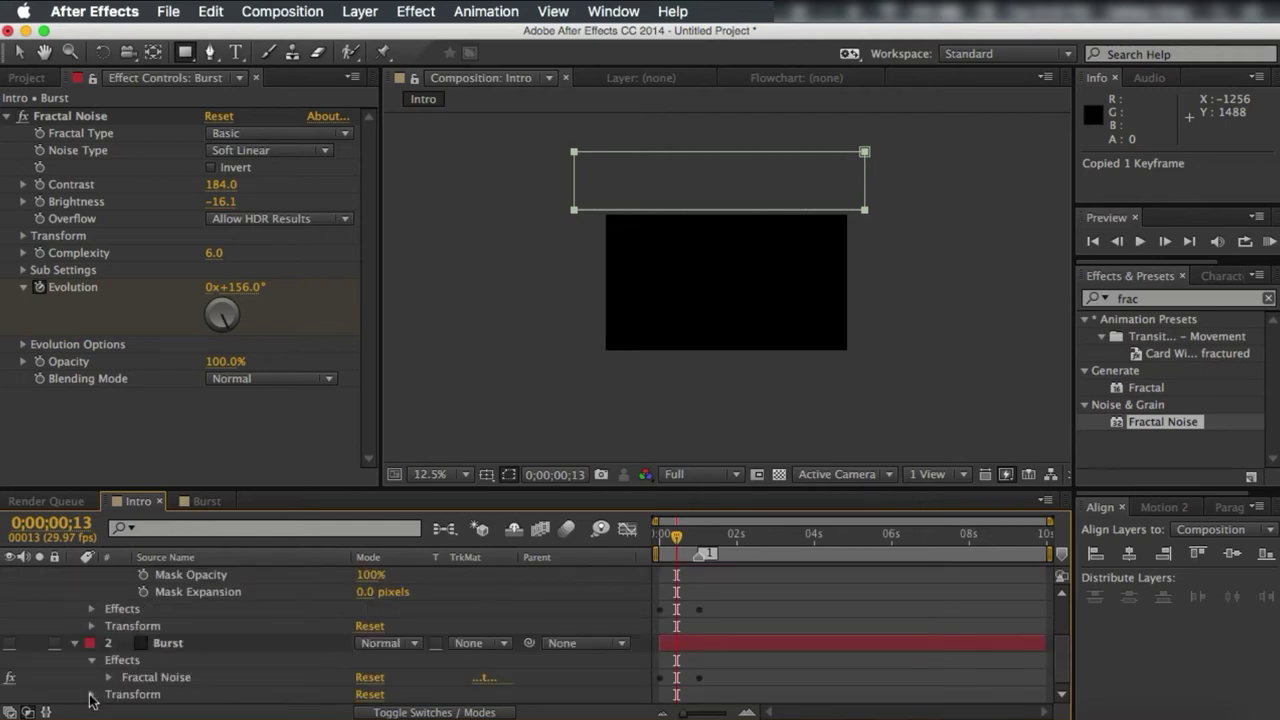
pyautogui.click(175, 643)
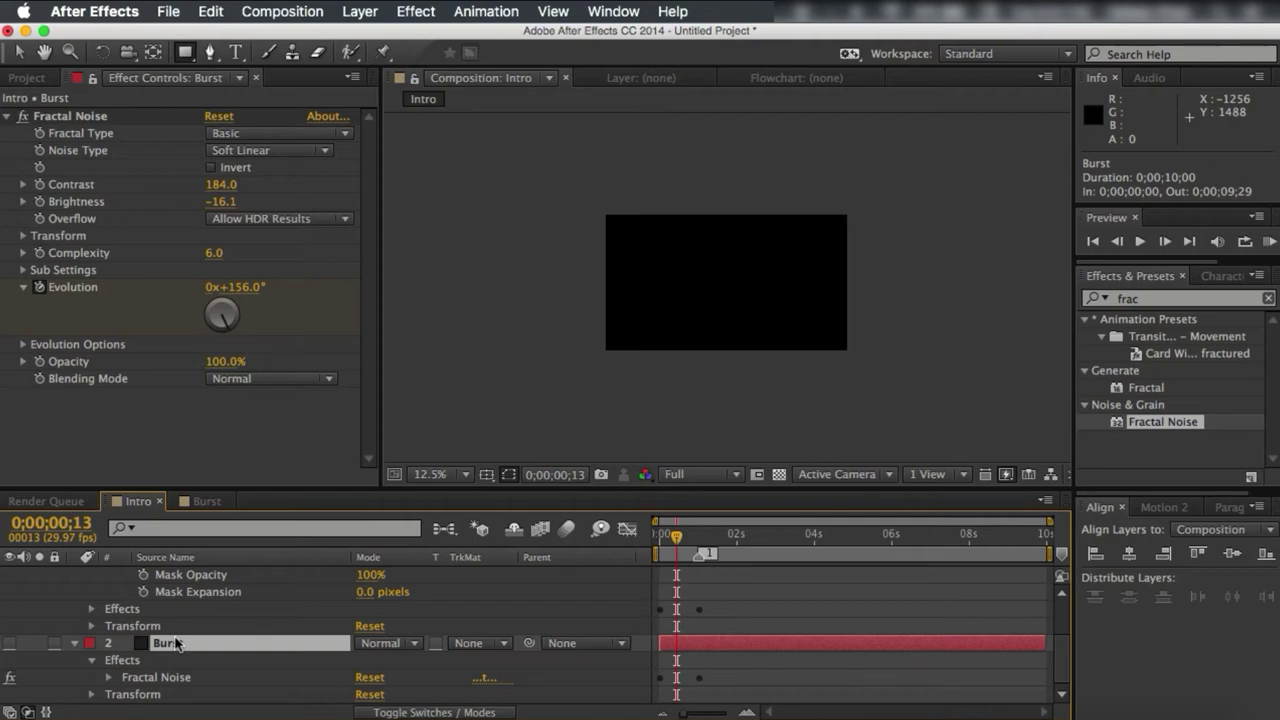
pyautogui.press('cmd+v')
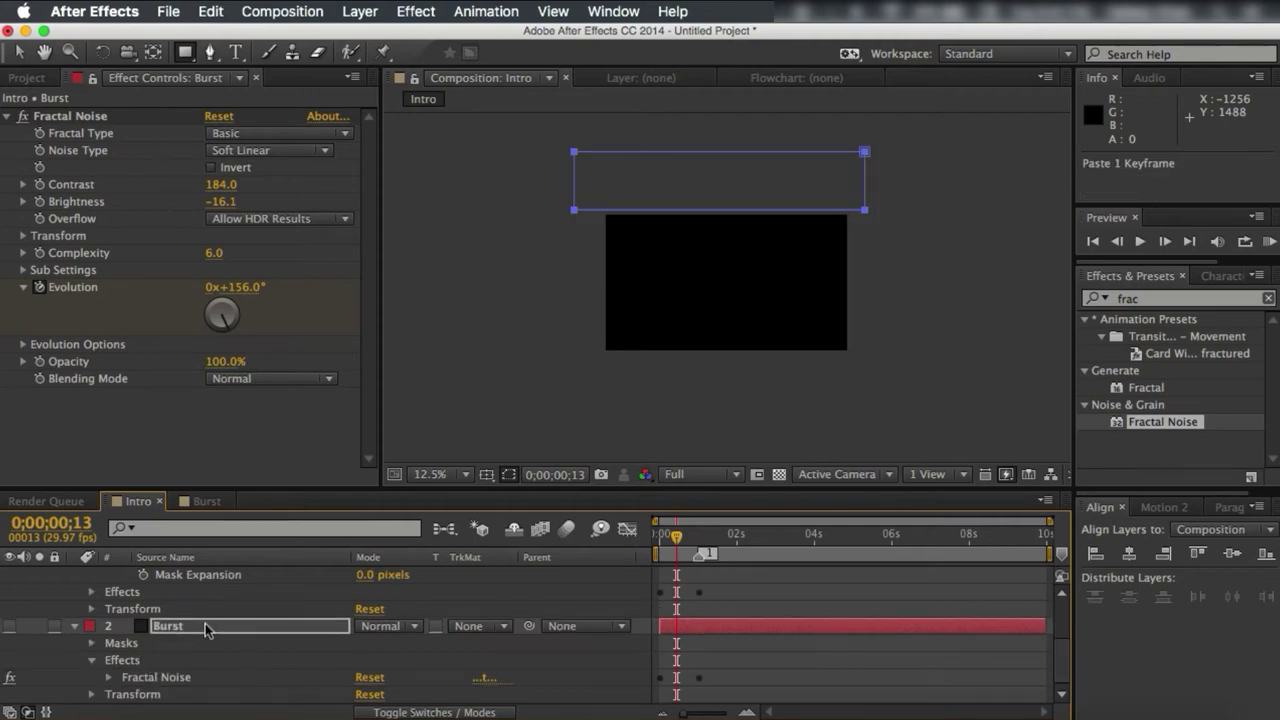
pyautogui.scroll(3, 314, 677)
pyautogui.scroll(-3, 260, 683)
pyautogui.click(109, 678)
pyautogui.scroll(-3, 112, 684)
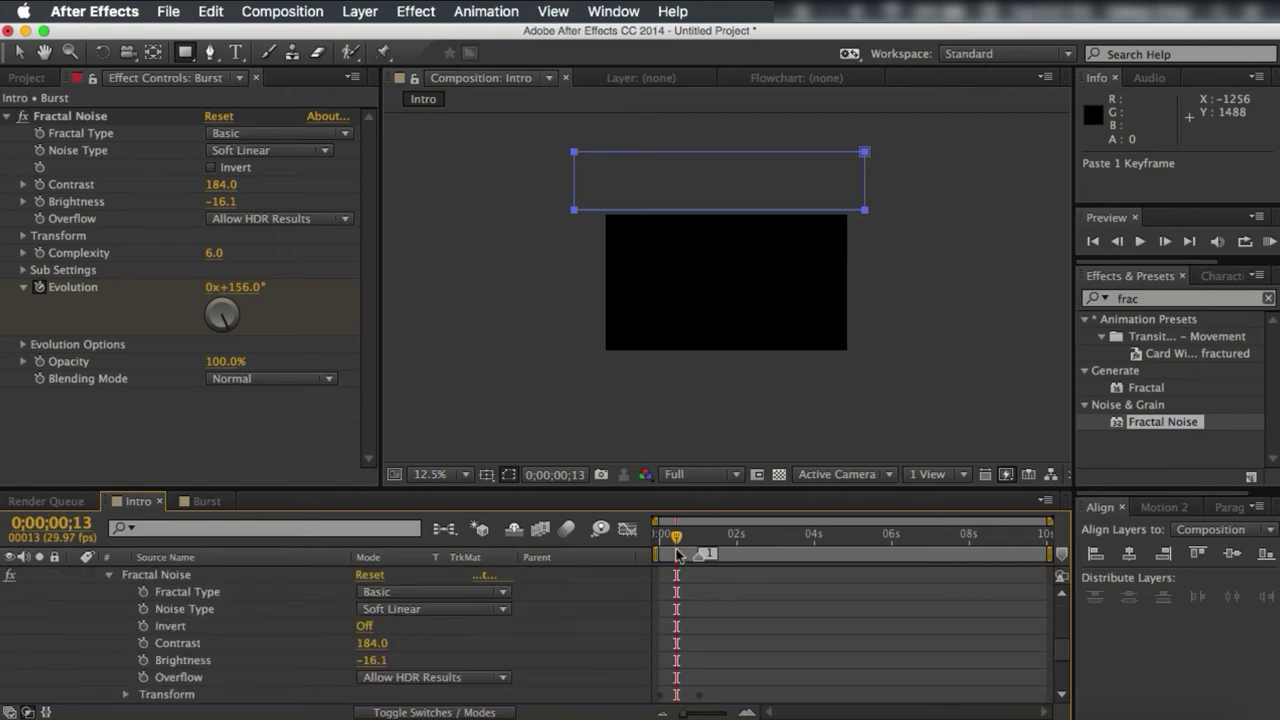
# - Drag the second Burst layer's Mask Path keyframe to frame 0
pyautogui.moveTo(676, 556); pyautogui.dragTo(632, 556)
pyautogui.scroll(3, 585, 572)
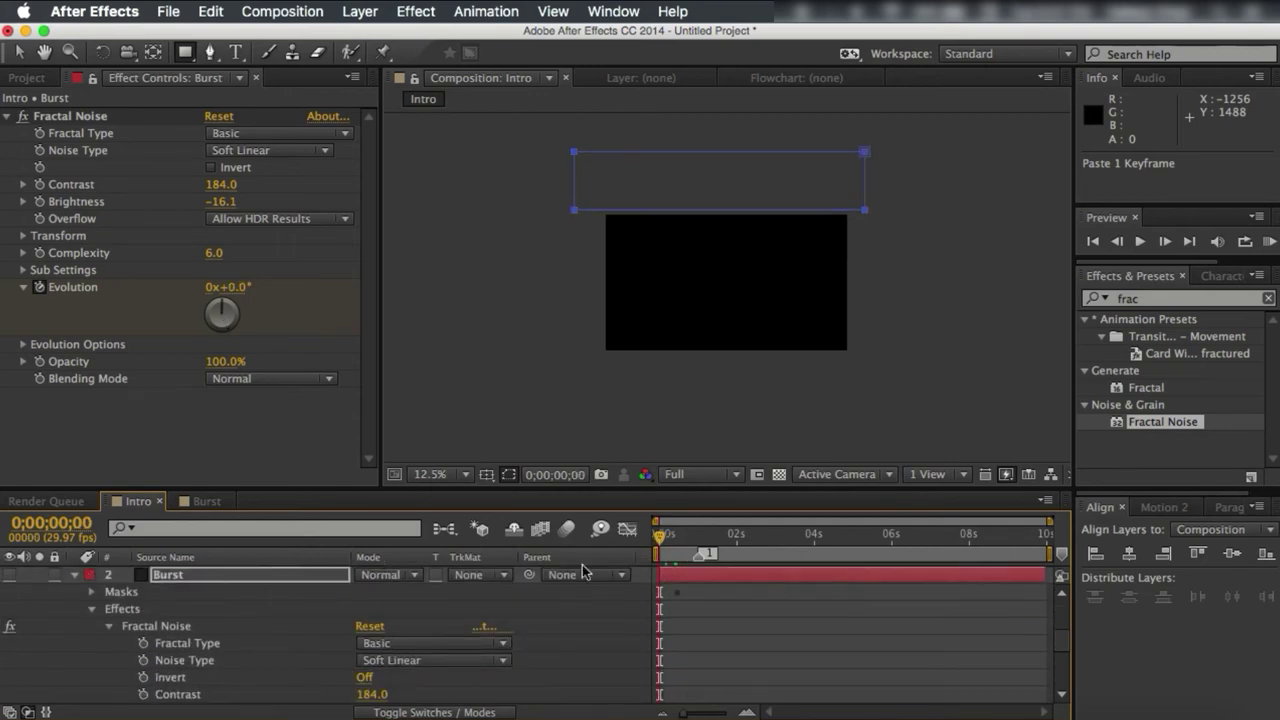
pyautogui.click(91, 610)
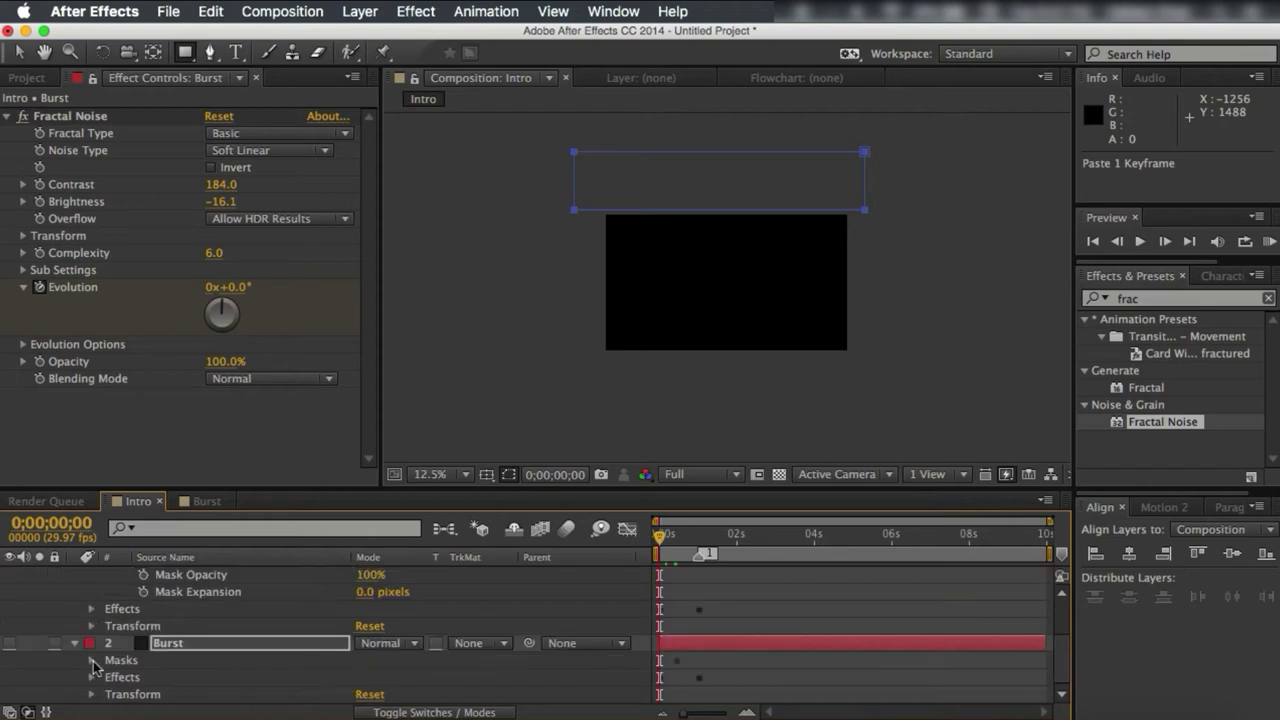
pyautogui.click(92, 661)
pyautogui.click(109, 677)
pyautogui.scroll(-1, 220, 658)
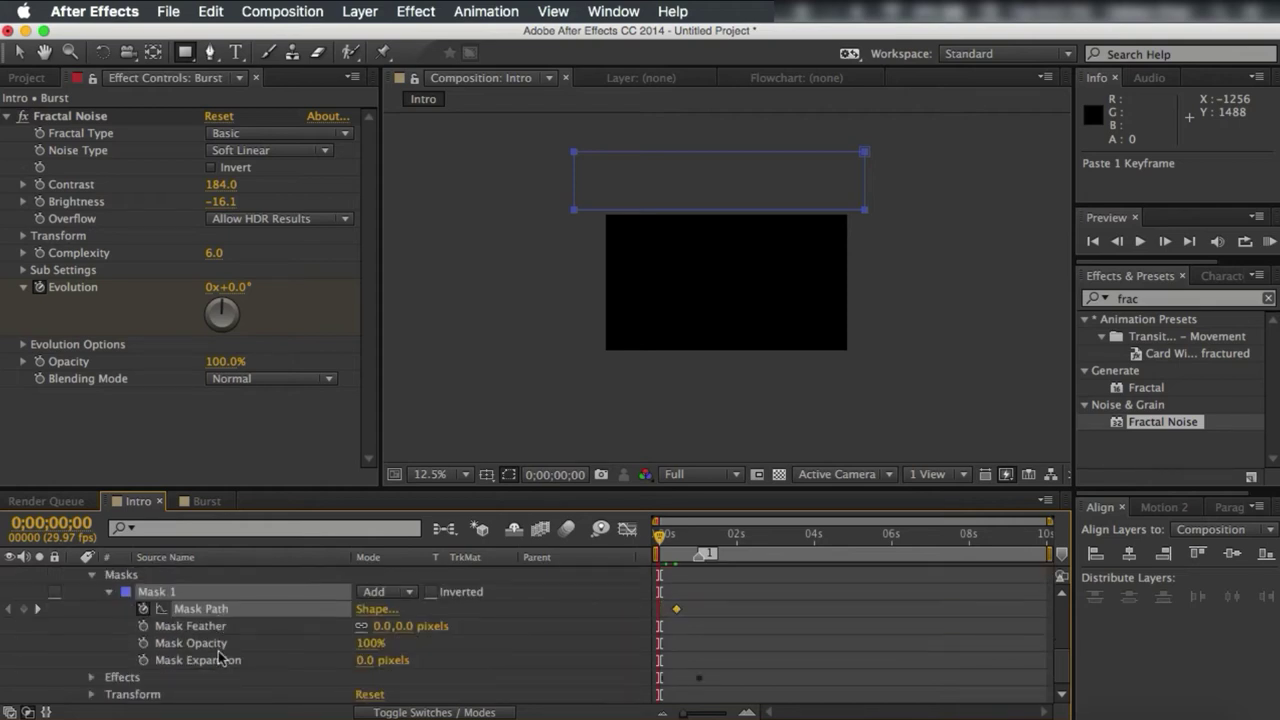
pyautogui.moveTo(677, 610); pyautogui.dragTo(660, 625)
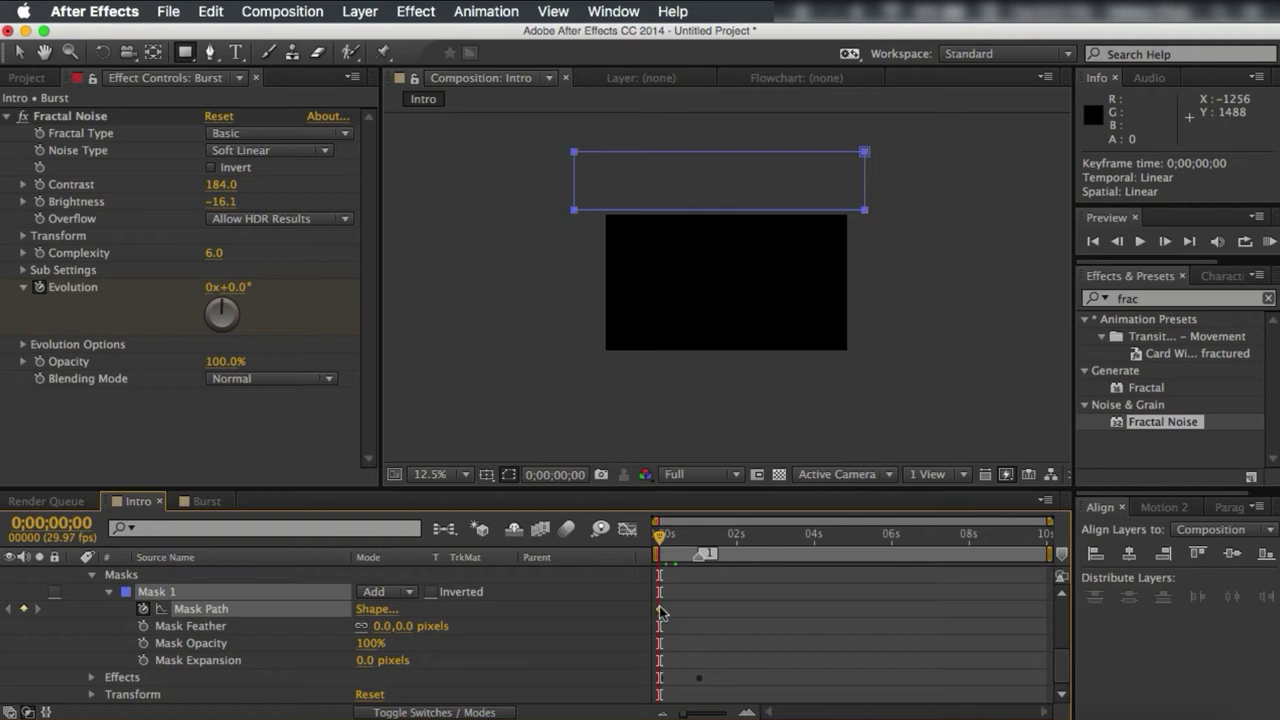
# - Zoom the timeline into the first two seconds and scrub to one second
pyautogui.moveTo(695, 713); pyautogui.dragTo(720, 713)
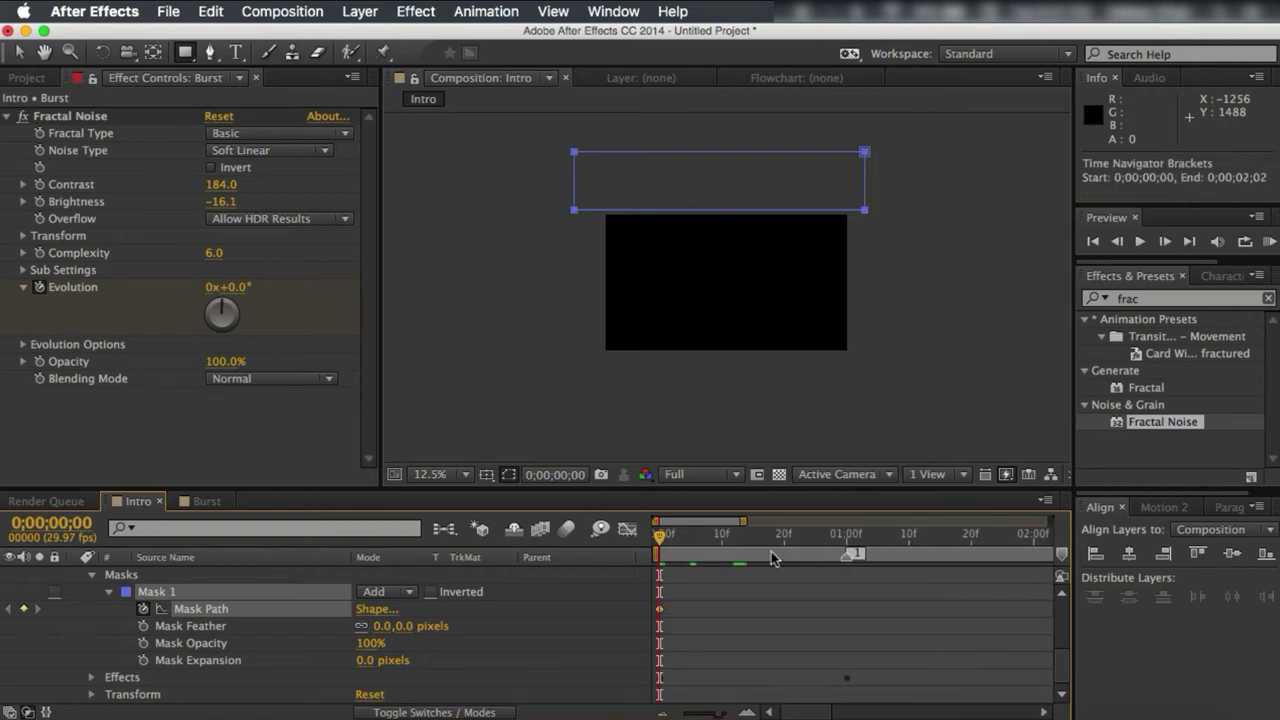
pyautogui.moveTo(724, 551); pyautogui.dragTo(786, 524)
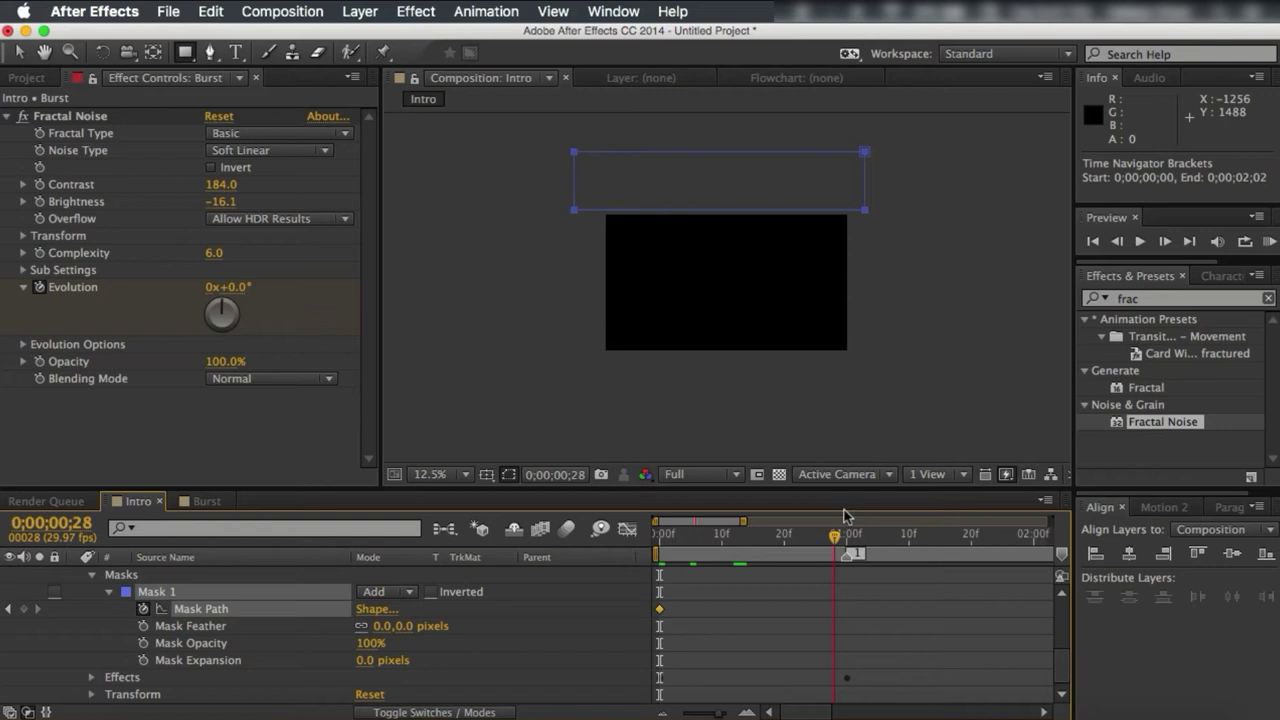
pyautogui.moveTo(843, 515); pyautogui.dragTo(771, 553)
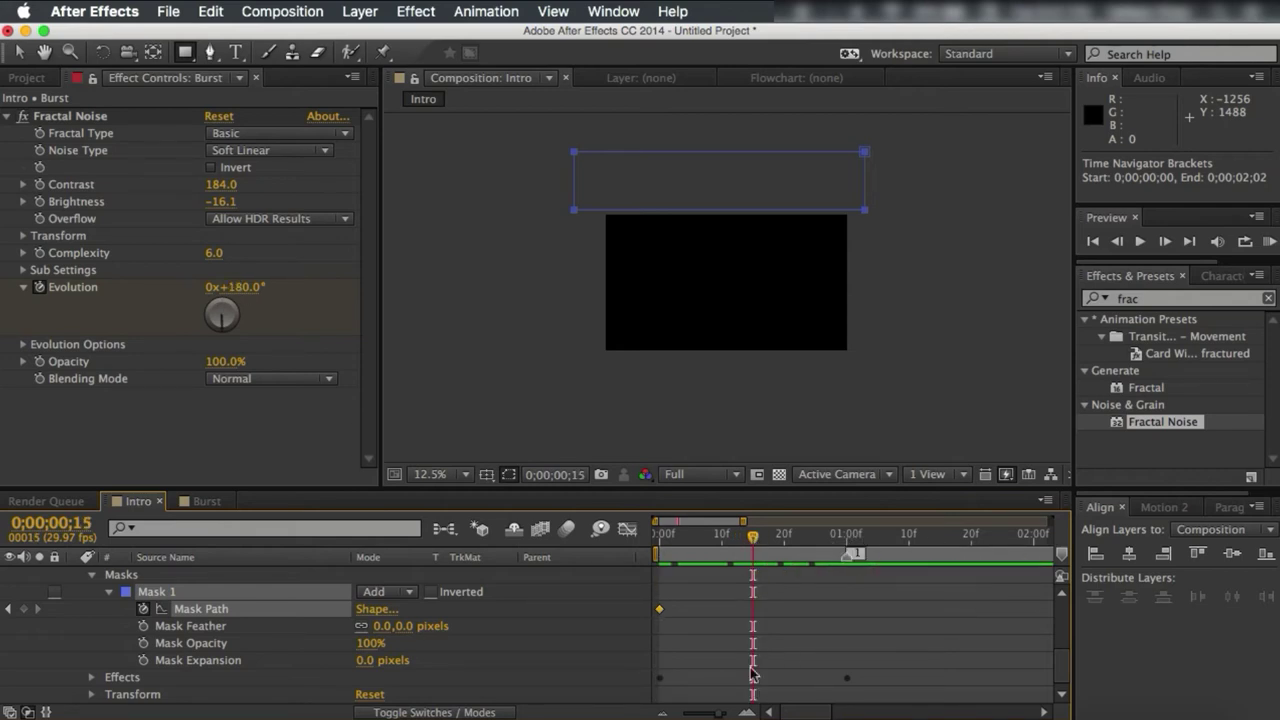
pyautogui.scroll(1, 828, 646)
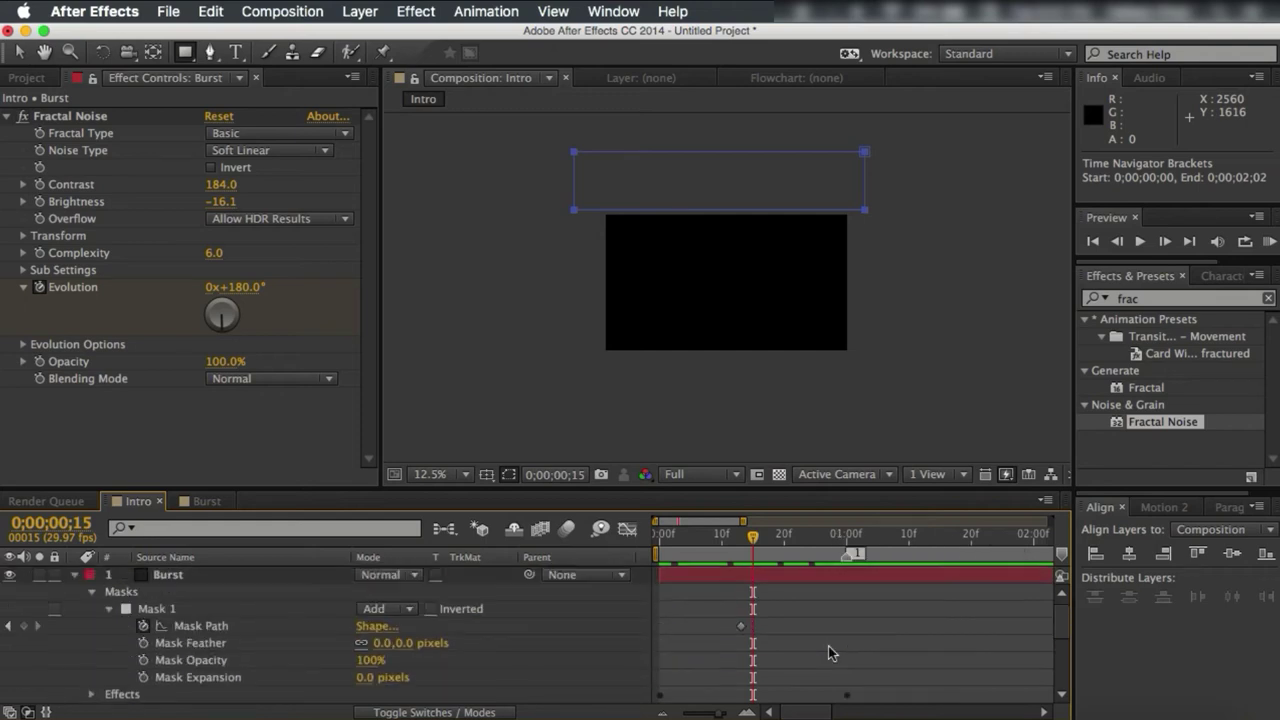
# - Delete the top layer's Mask Path keyframe and duplicate the Burst layer
pyautogui.click(740, 626)
pyautogui.moveTo(672, 636); pyautogui.dragTo(665, 636)
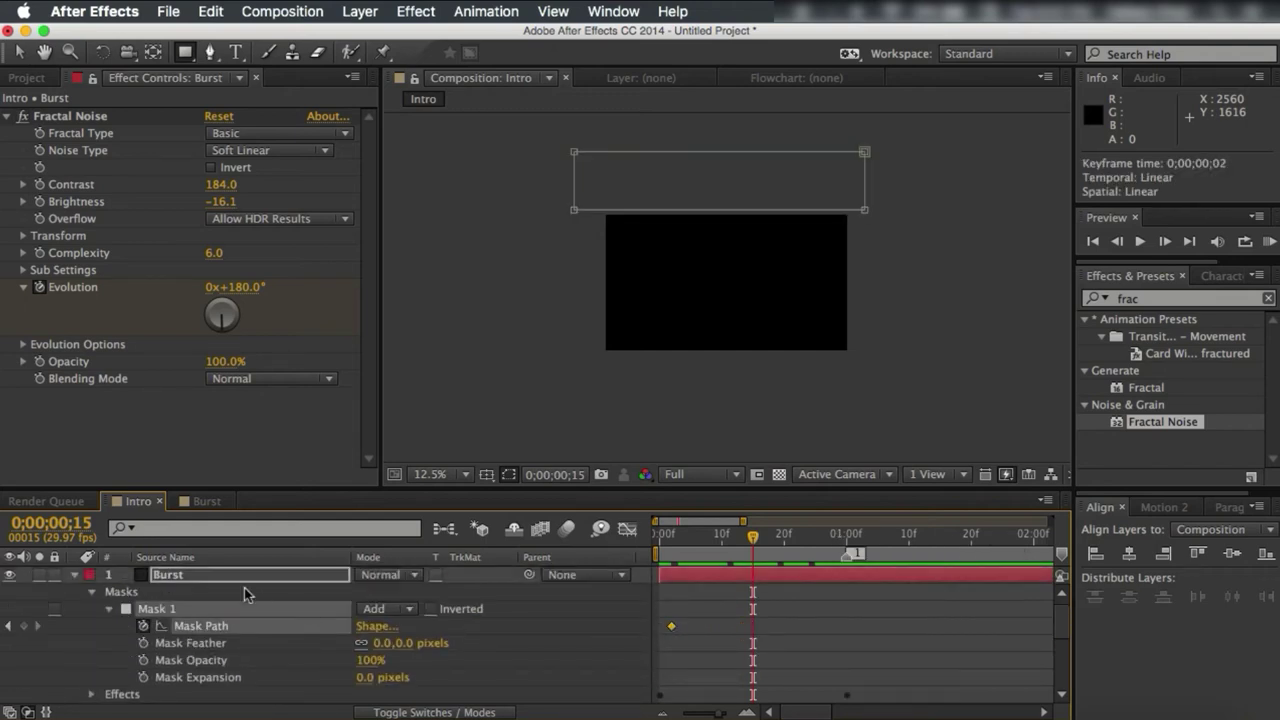
pyautogui.press('Delete')
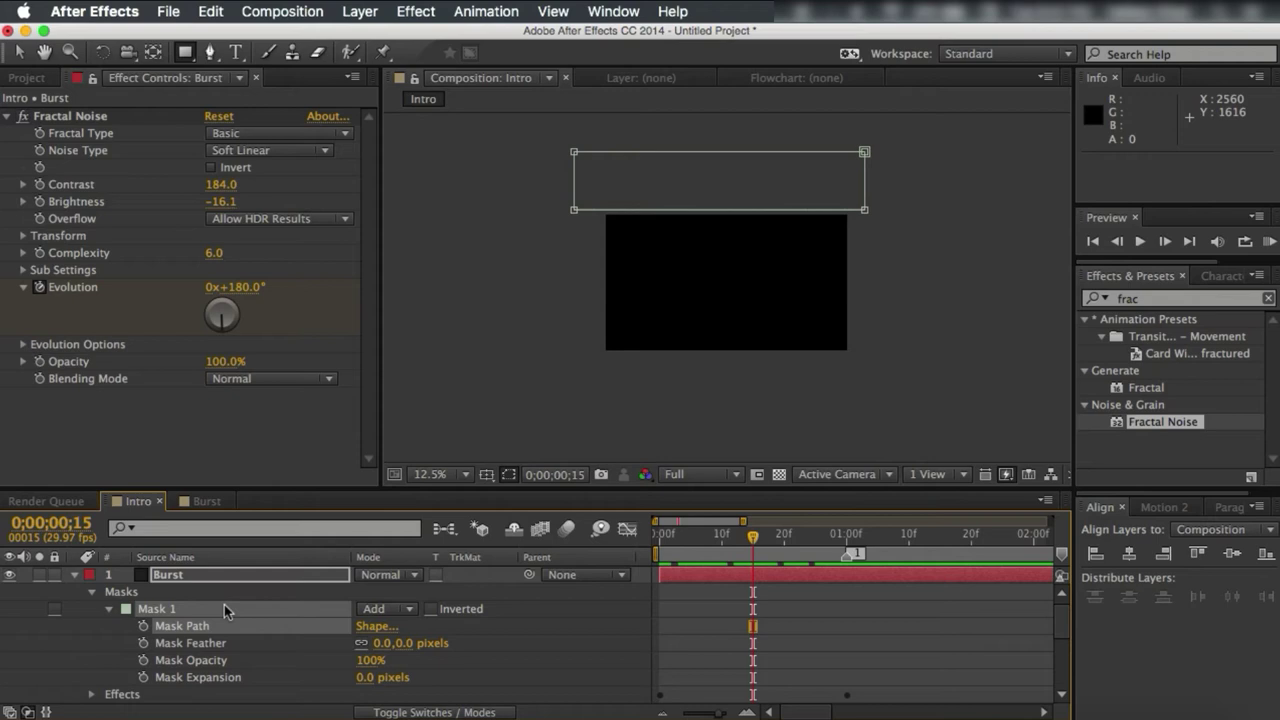
pyautogui.click(175, 610)
pyautogui.click(168, 574)
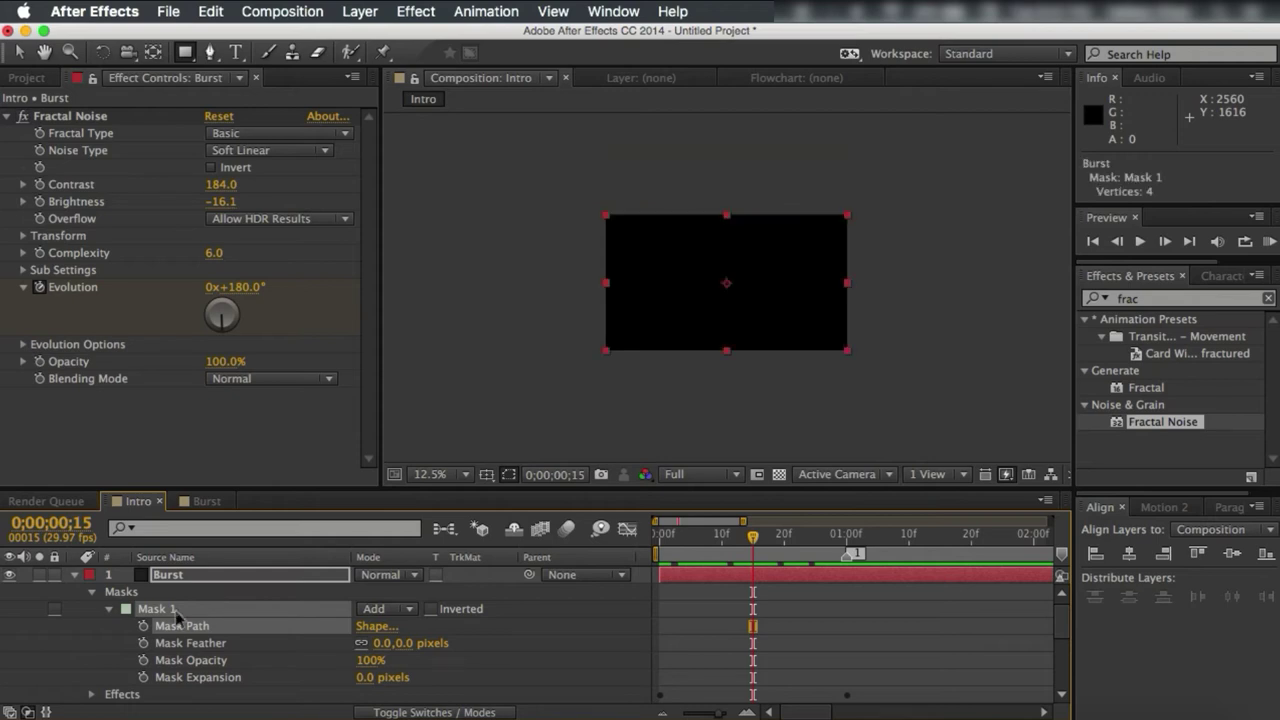
pyautogui.press('super+d')
# - Draw a rectangle mask around the noise and copy its Mask Path keyframe at 15 frames
pyautogui.click(185, 52)
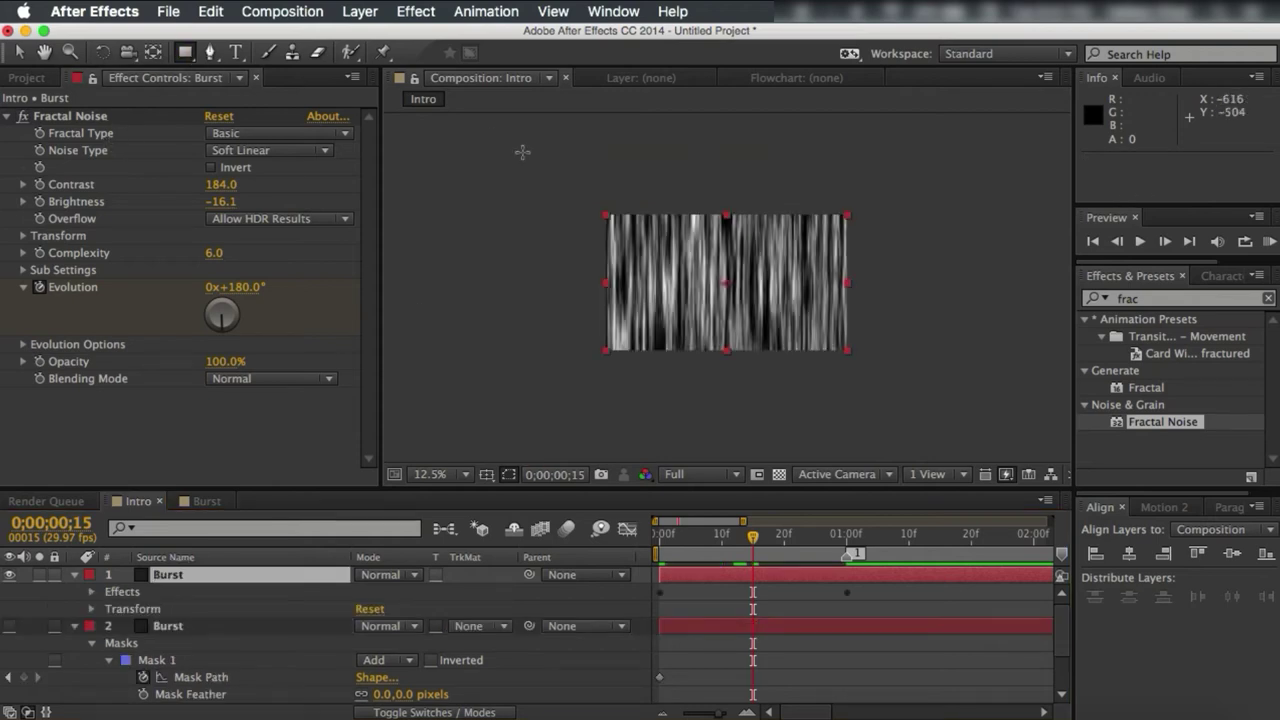
pyautogui.moveTo(601, 209); pyautogui.dragTo(878, 367)
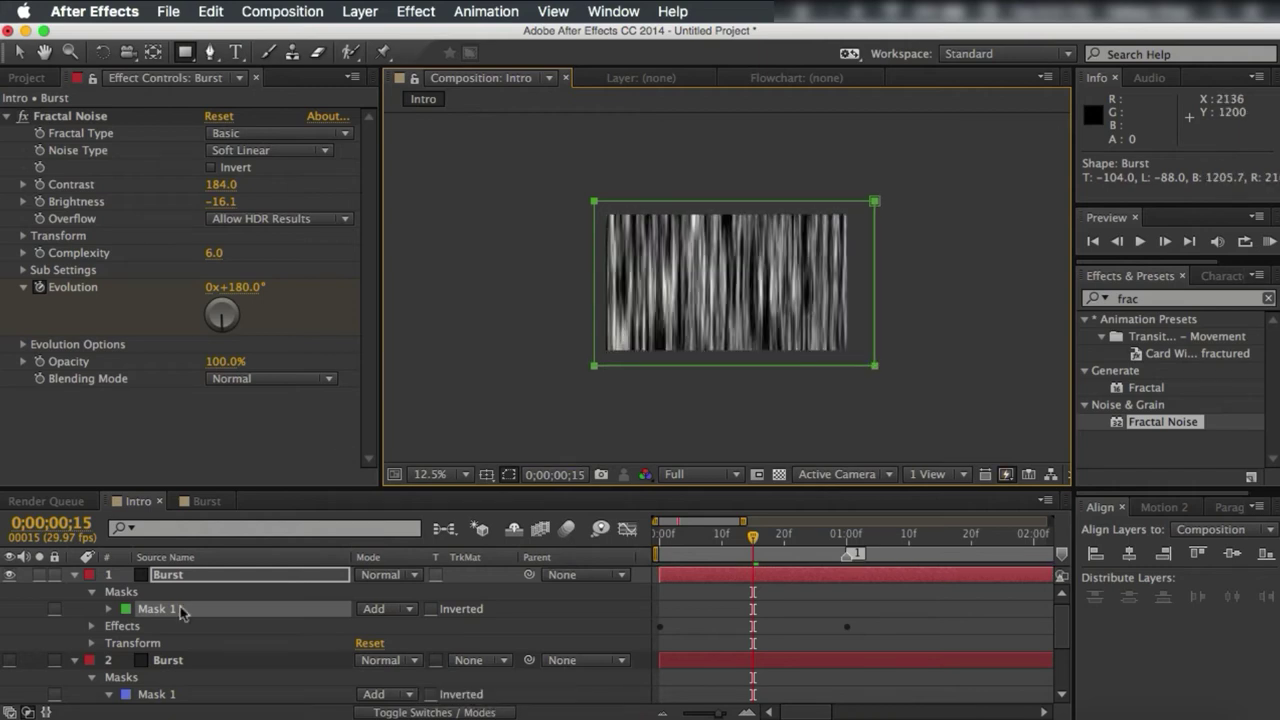
pyautogui.click(108, 609)
pyautogui.click(144, 626)
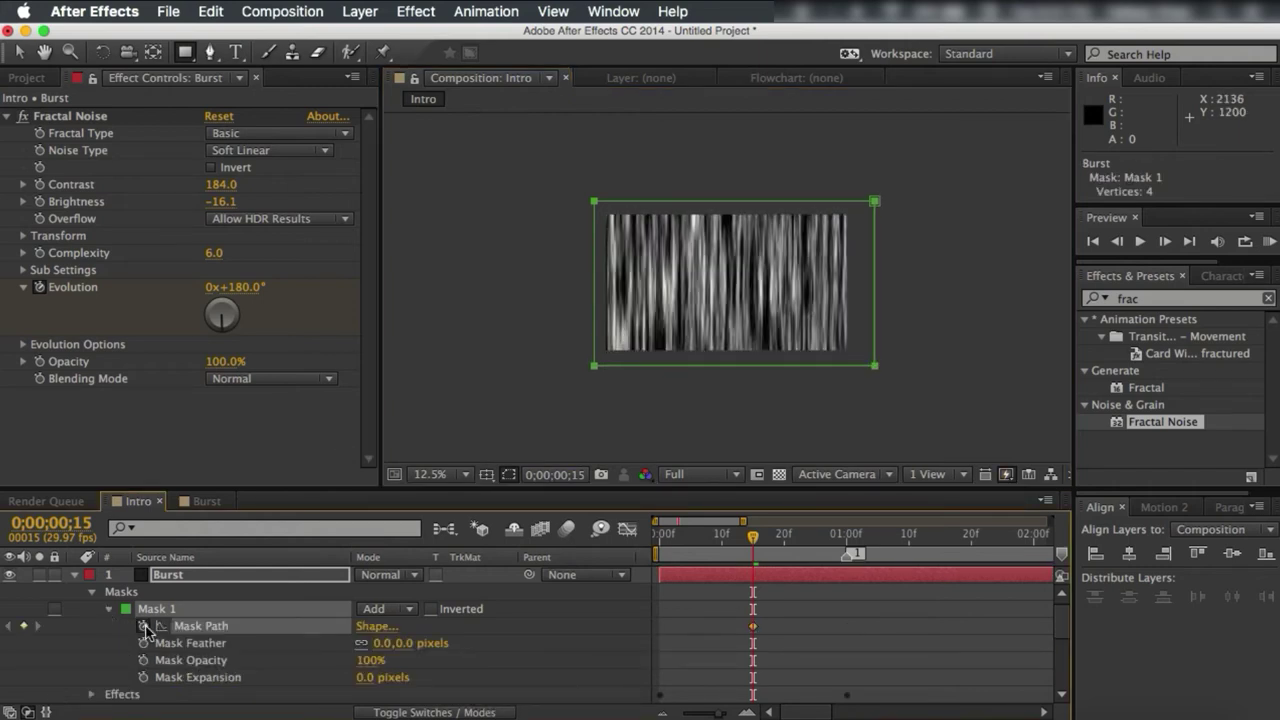
pyautogui.click(753, 628)
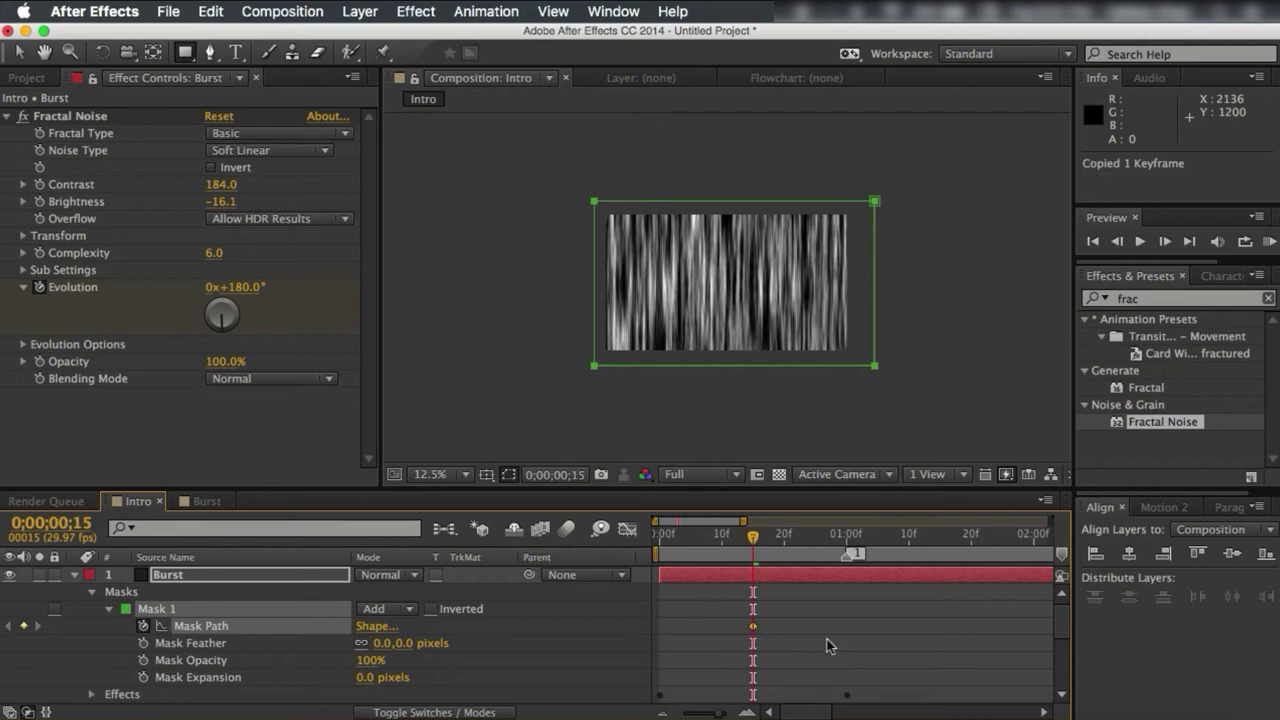
pyautogui.hotkey('ctrl', 'd')
# - Paste the full-size mask shape onto the lower layer's Mask Path at 15 frames
pyautogui.click(789, 662)
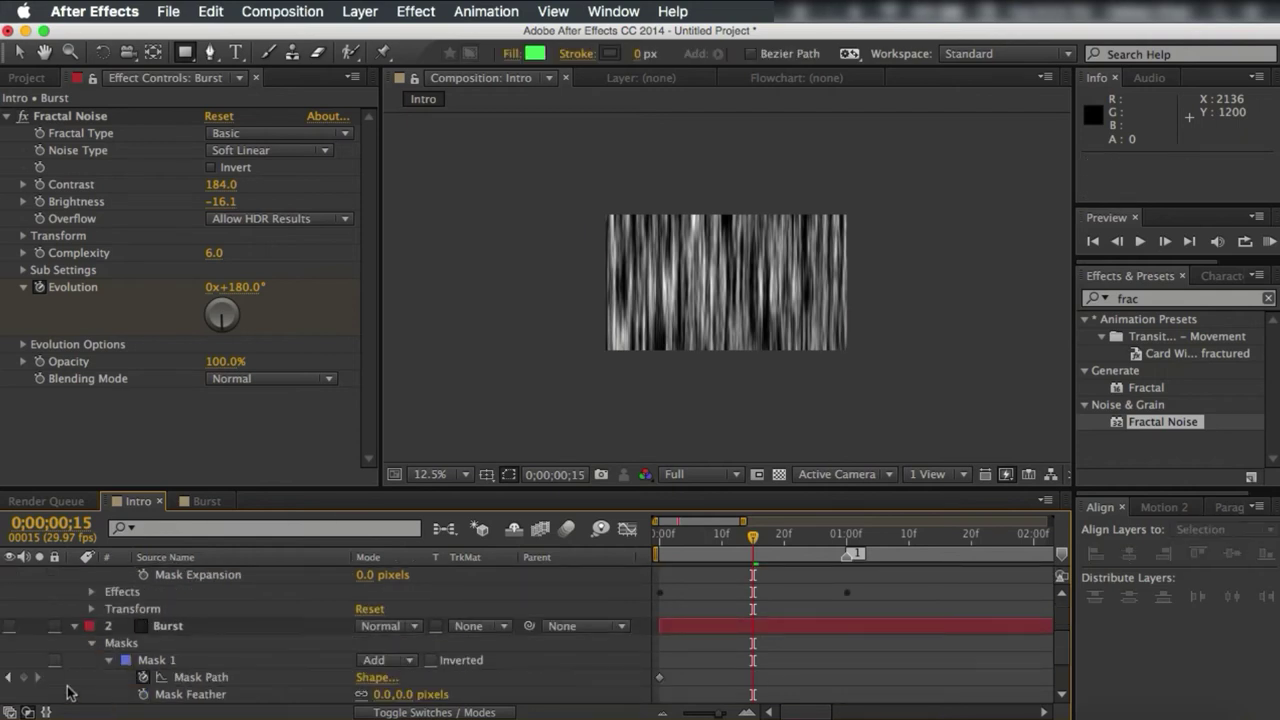
pyautogui.click(23, 677)
pyautogui.hotkey('ctrl', 'v')
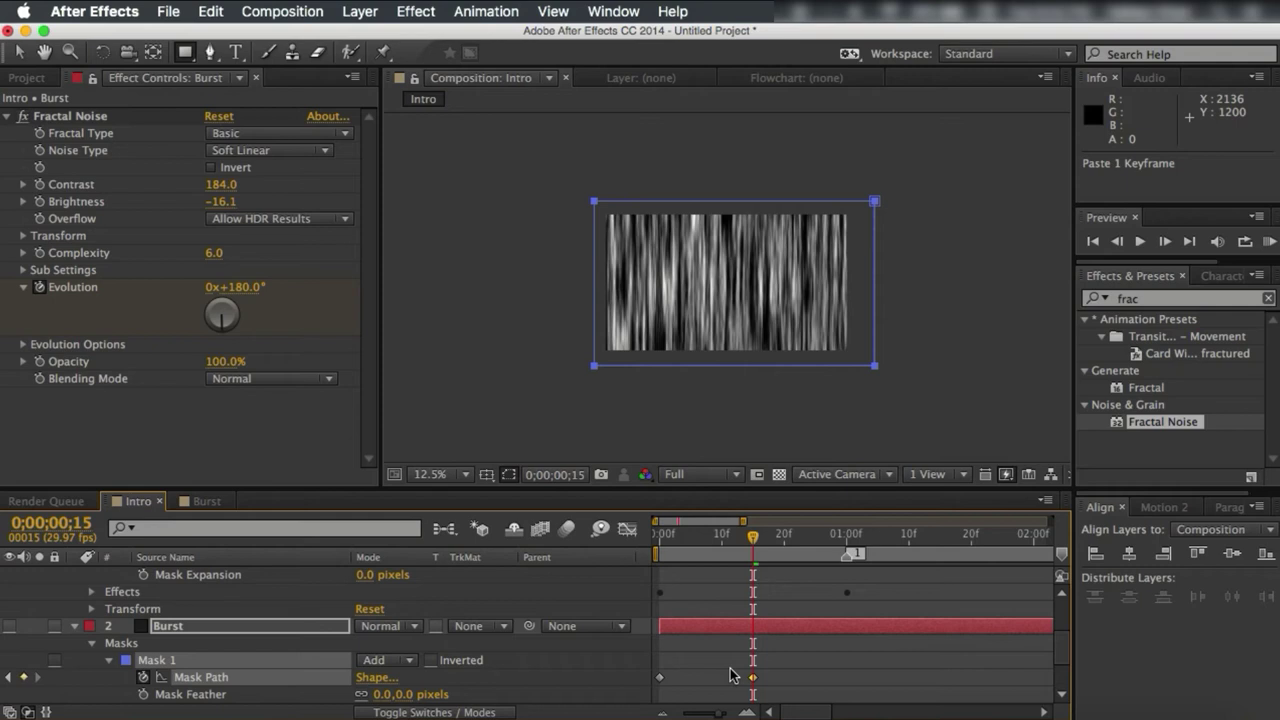
pyautogui.moveTo(725, 538); pyautogui.dragTo(847, 539)
pyautogui.scroll(2, 857, 575)
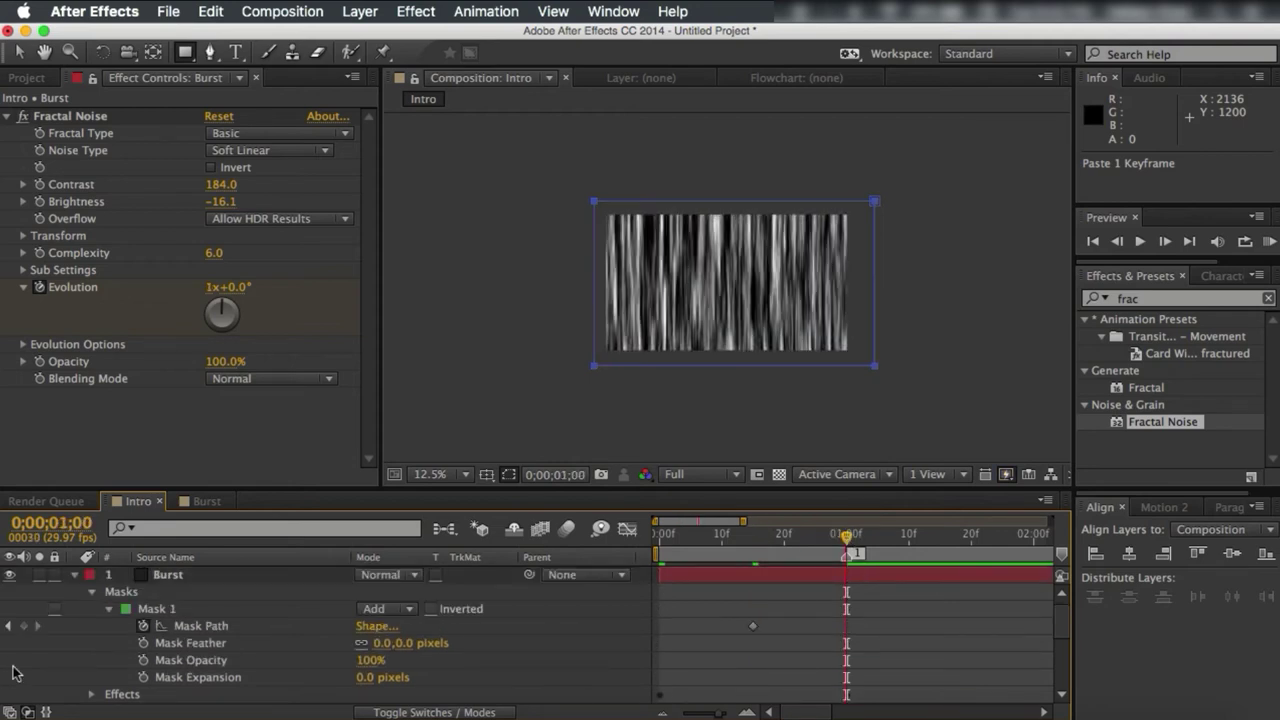
pyautogui.click(190, 622)
# - On a new Burst copy, draw a rectangle mask below the frame and copy its one-second Mask Path keyframe
pyautogui.press('super+d')
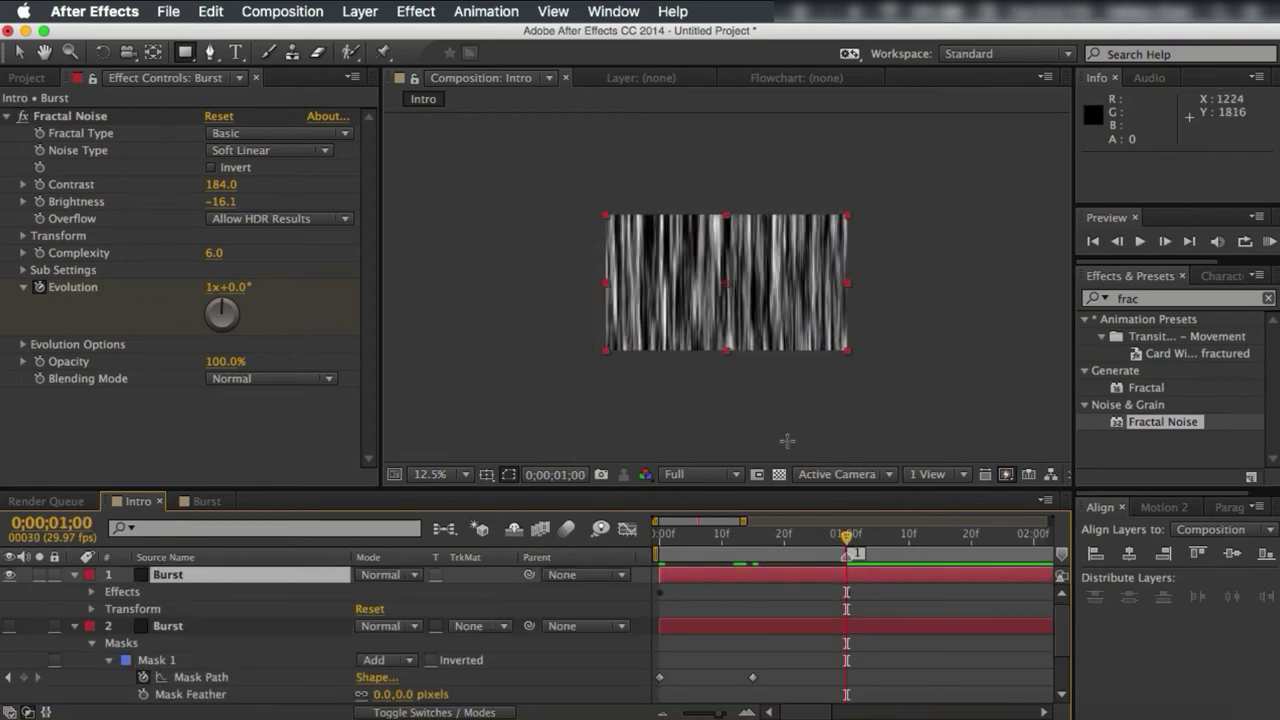
pyautogui.moveTo(848, 434); pyautogui.dragTo(580, 358)
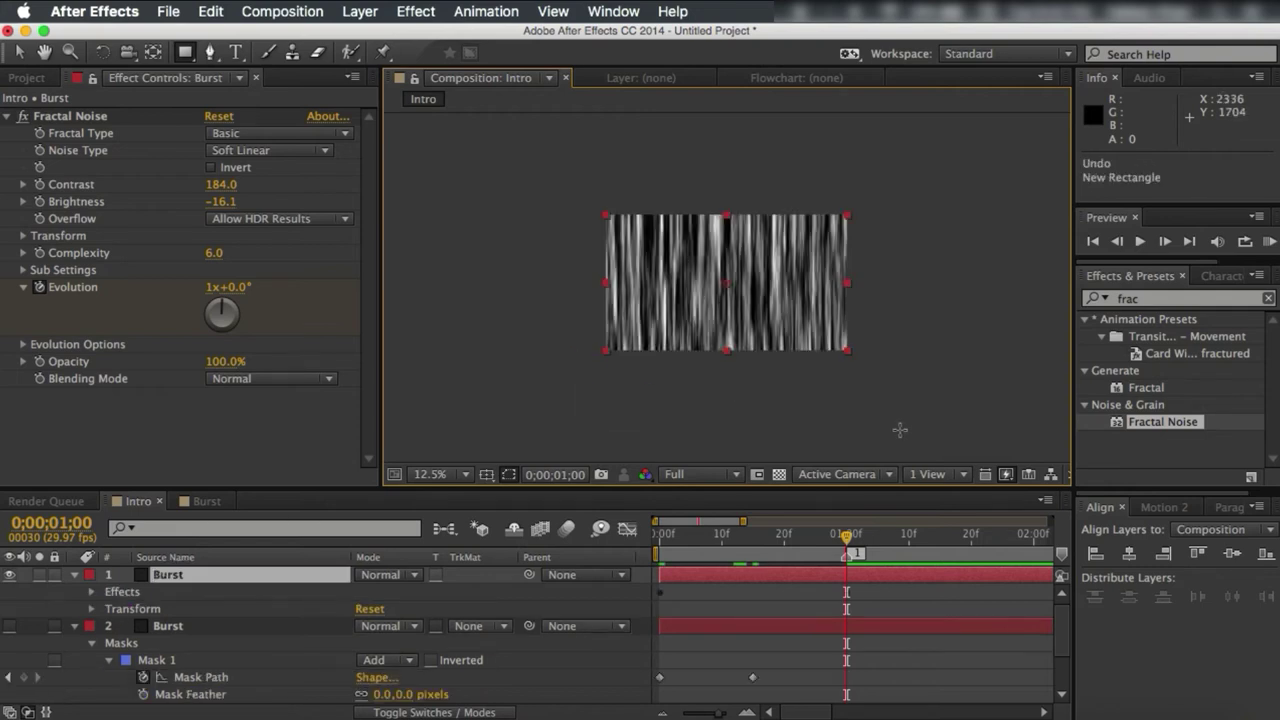
pyautogui.press('super+z')
pyautogui.moveTo(893, 436); pyautogui.dragTo(531, 355)
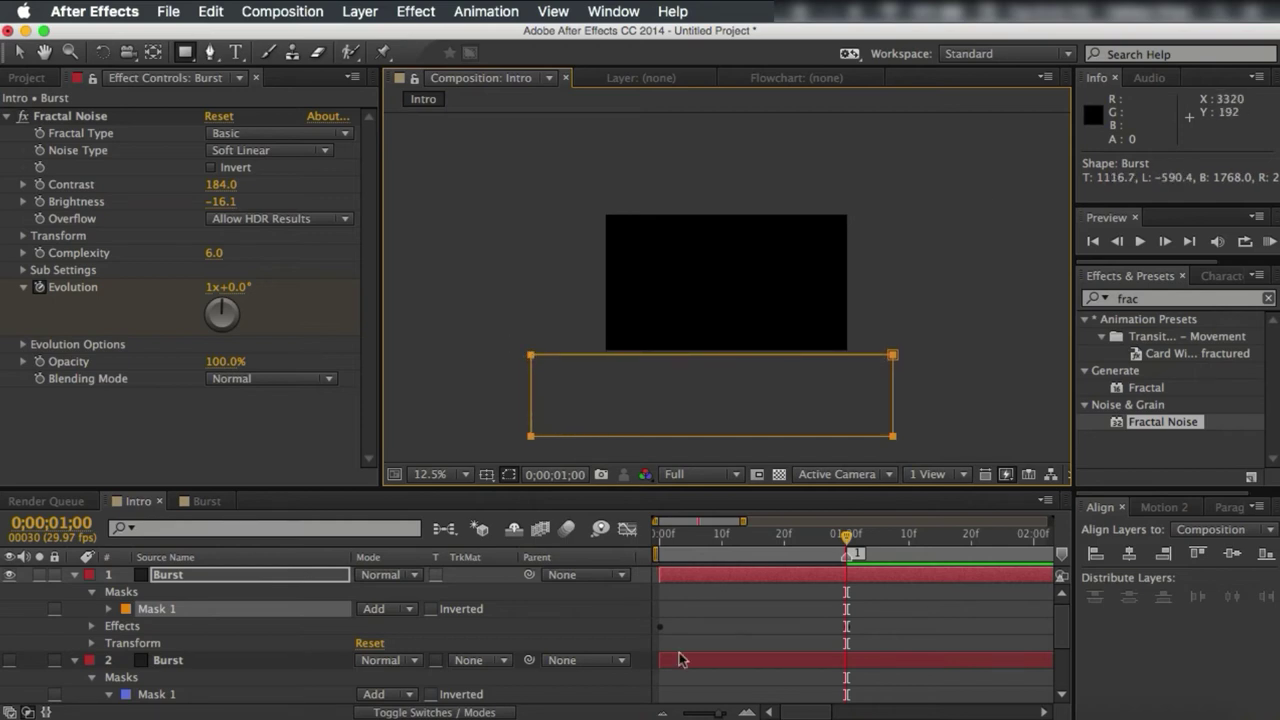
pyautogui.click(110, 609)
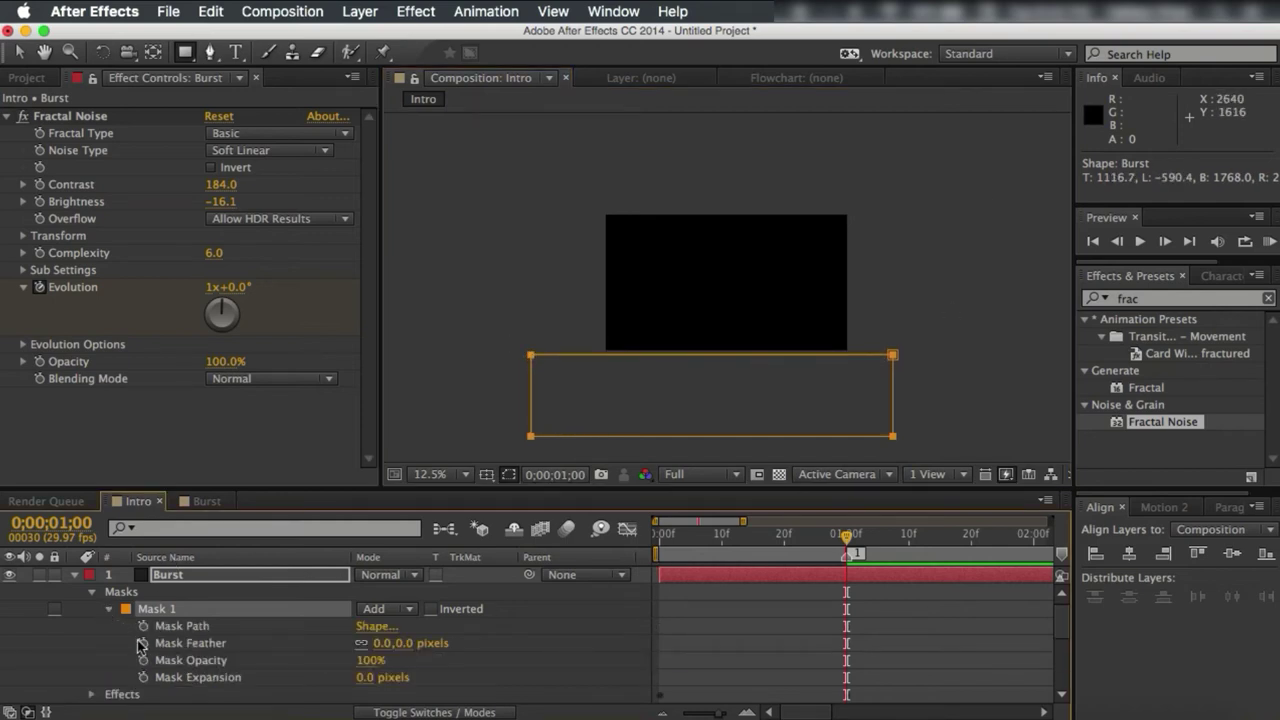
pyautogui.click(143, 626)
pyautogui.click(847, 627)
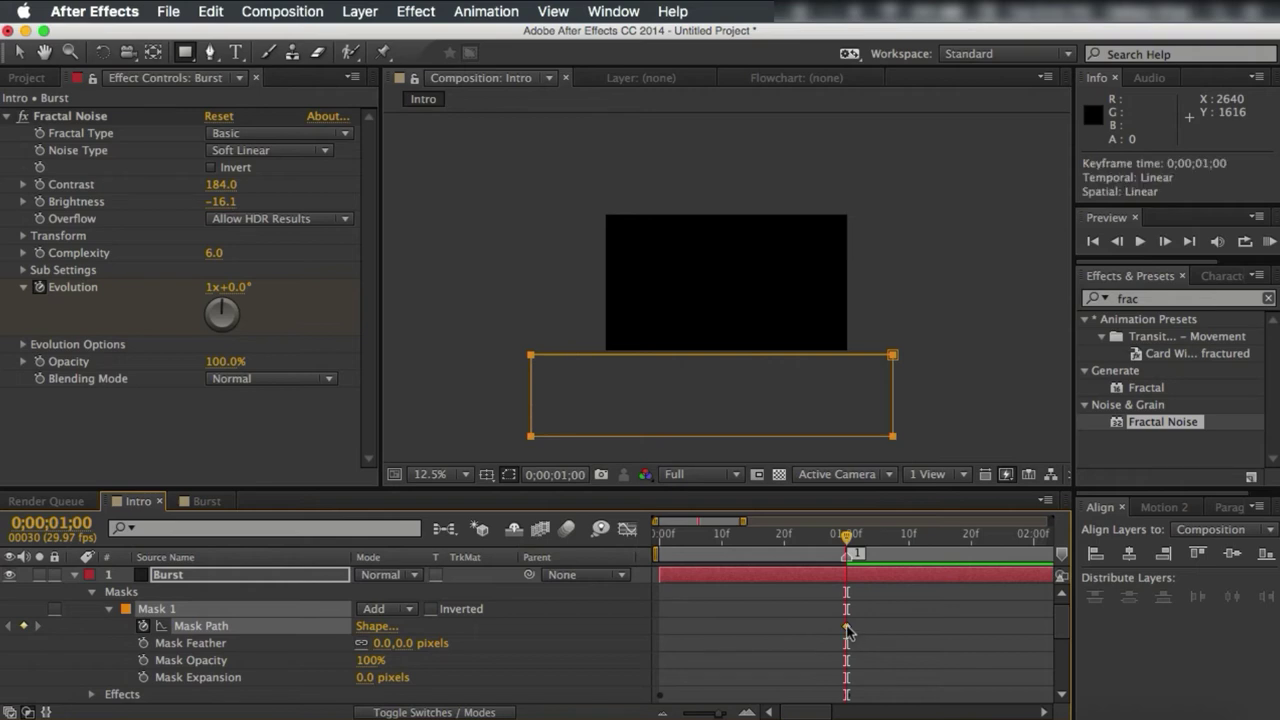
pyautogui.press('cmd+c')
# - Paste that shape as the original Burst layer's one-second Mask Path keyframe, then collapse the layer
pyautogui.scroll(-4, 820, 600)
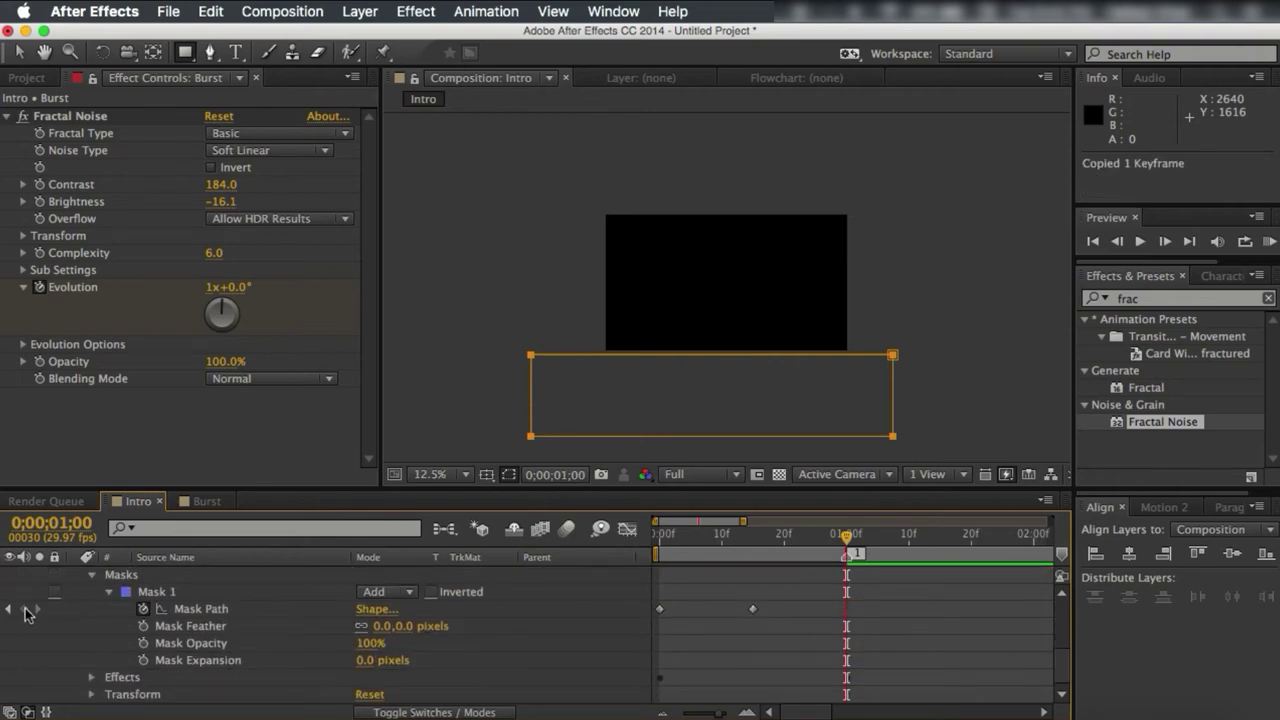
pyautogui.click(27, 614)
pyautogui.press('cmd+v')
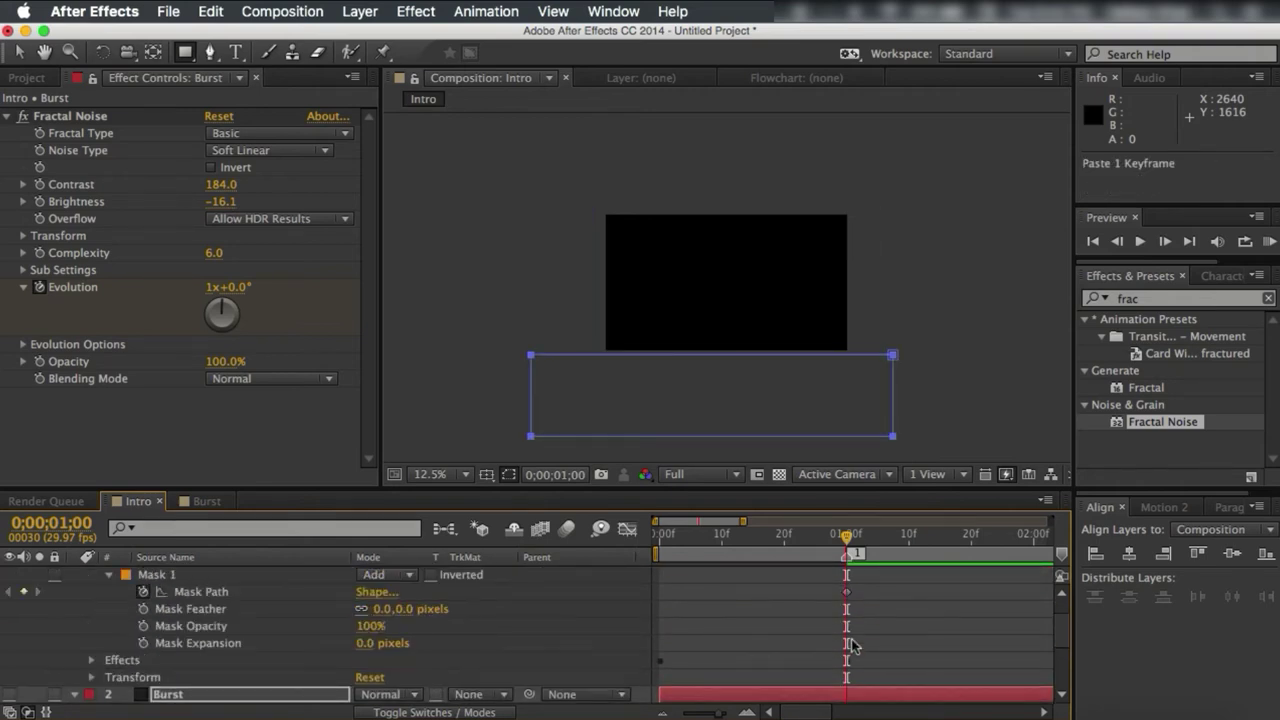
pyautogui.scroll(-2, 298, 627)
pyautogui.scroll(3, 298, 627)
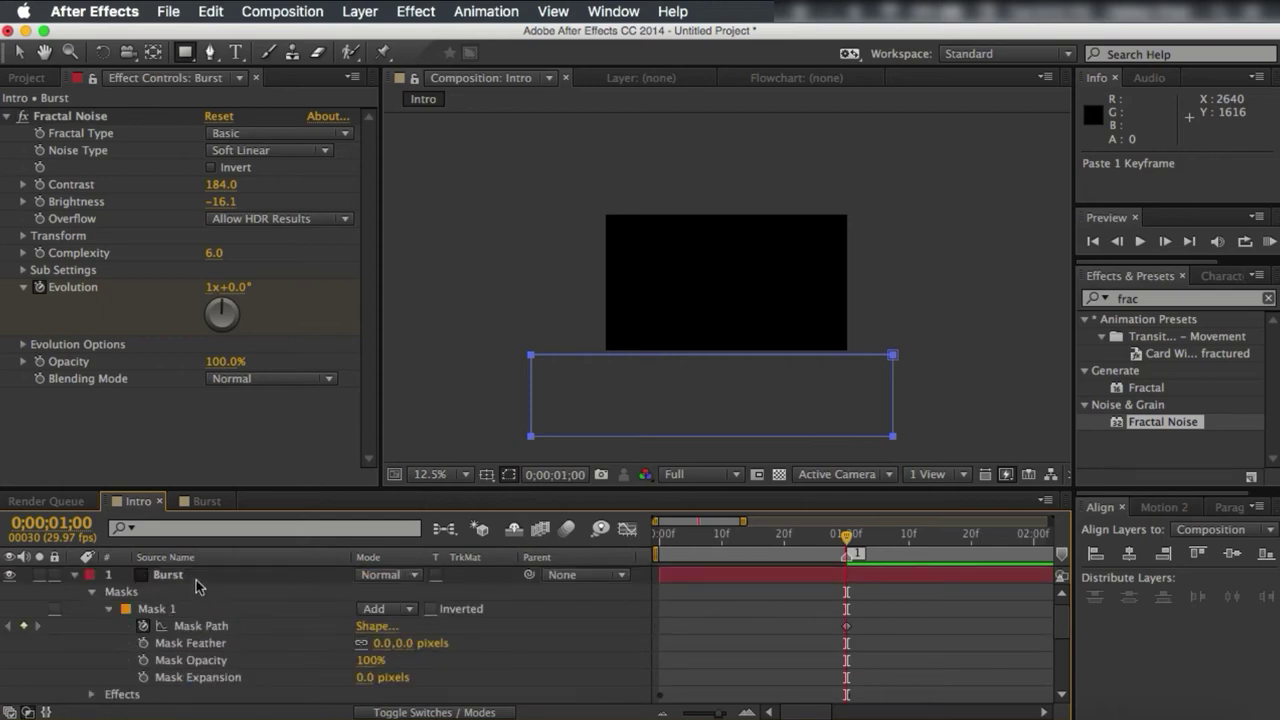
pyautogui.click(165, 575)
pyautogui.click(157, 592)
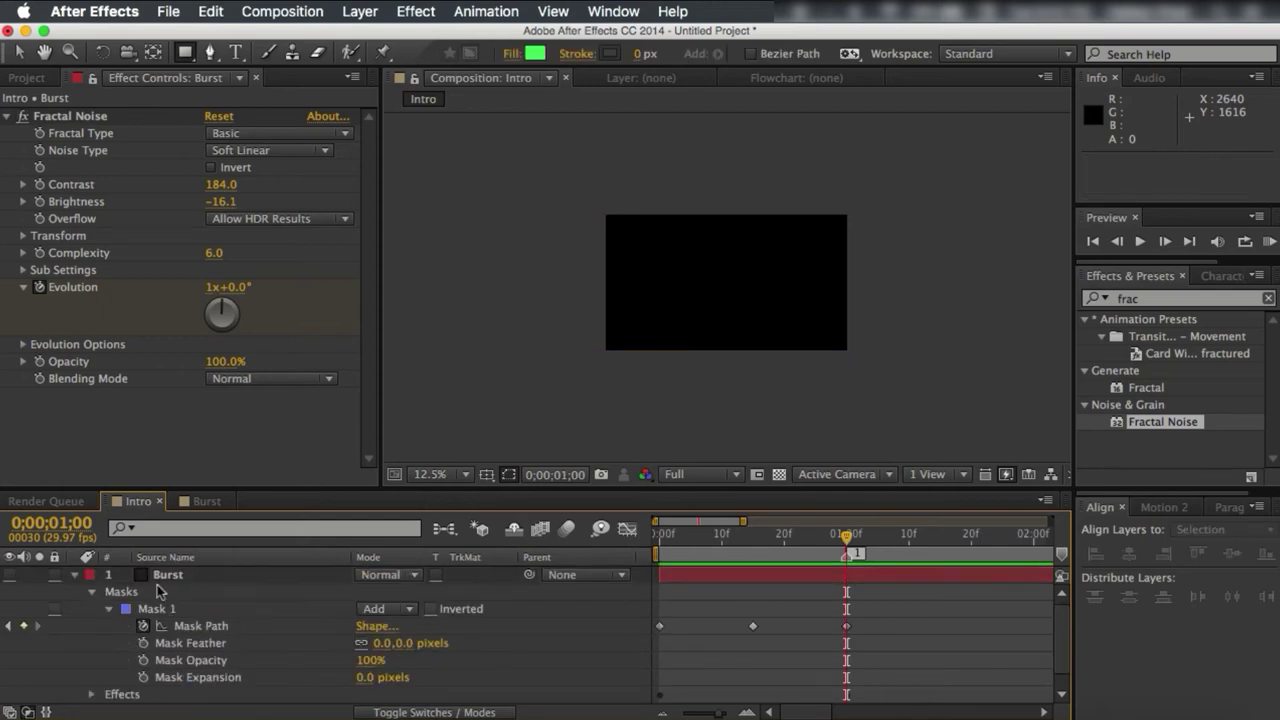
pyautogui.click(73, 575)
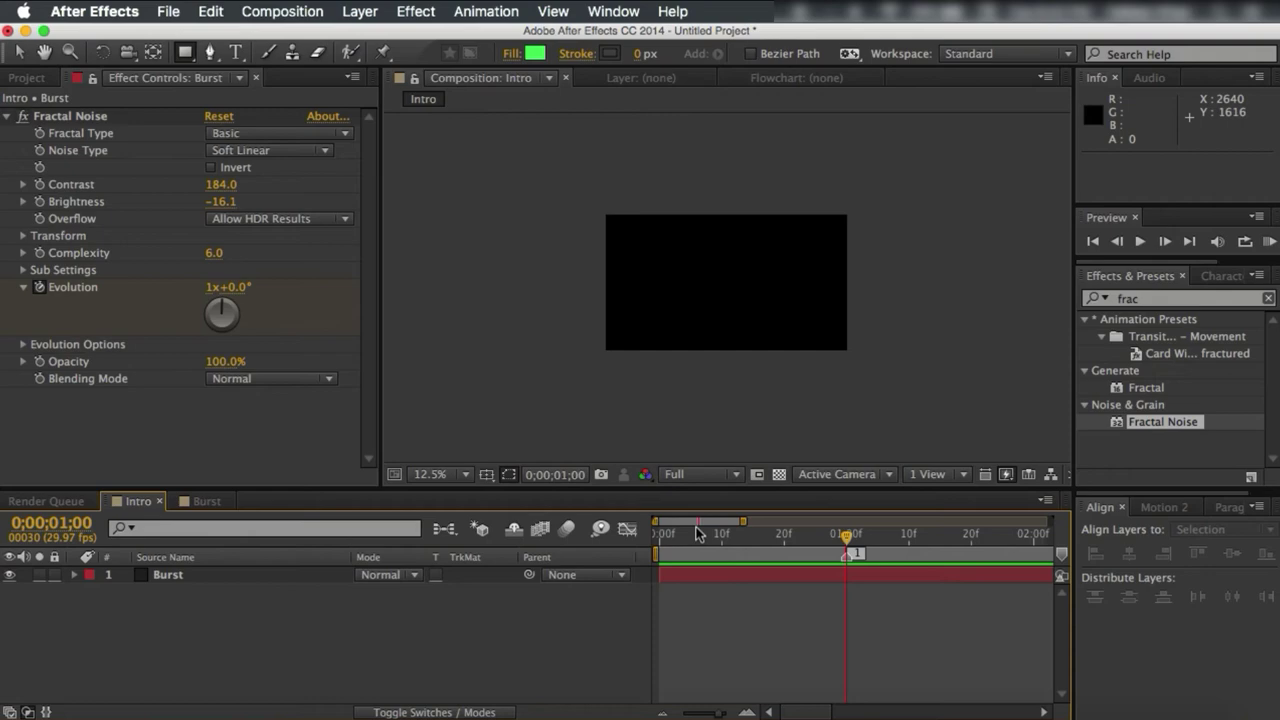
# - From frame 0 with the viewer at 25%, RAM-preview the mask sweep, stopping near frame 13
pyautogui.moveTo(698, 533); pyautogui.dragTo(617, 528)
pyautogui.press('.')
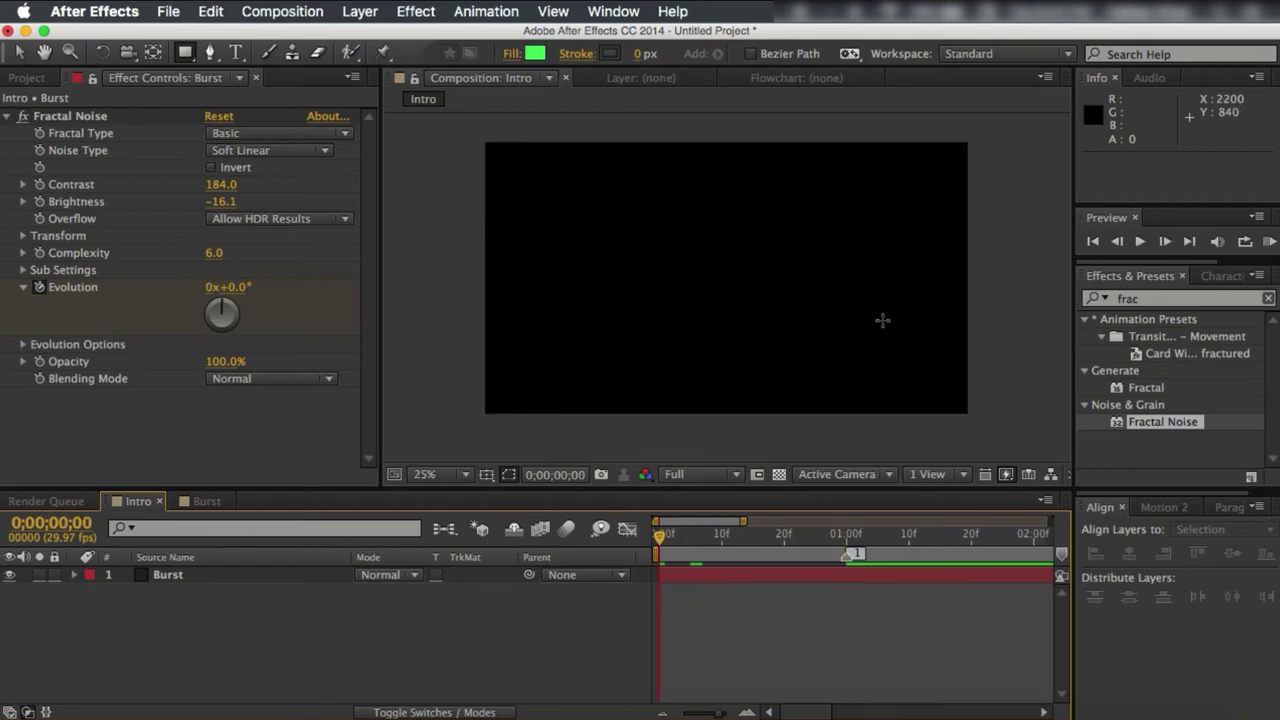
pyautogui.click(24, 52)
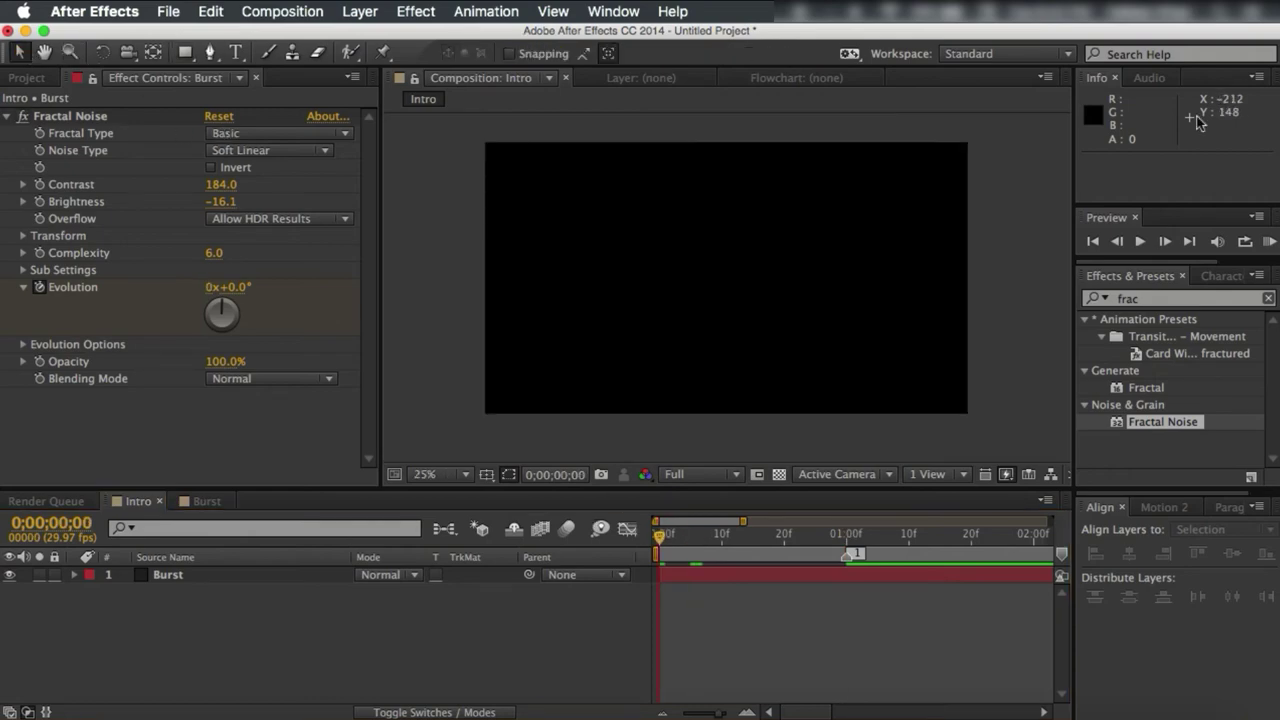
pyautogui.click(1268, 241)
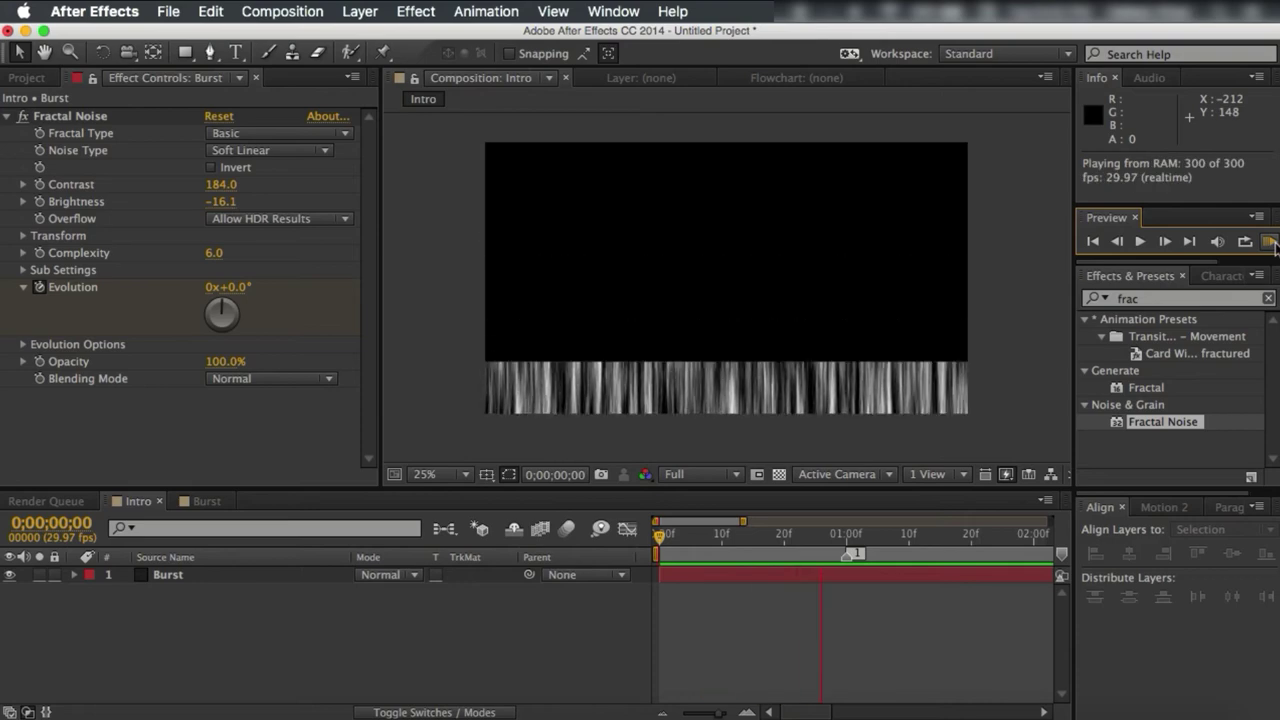
pyautogui.click(612, 527)
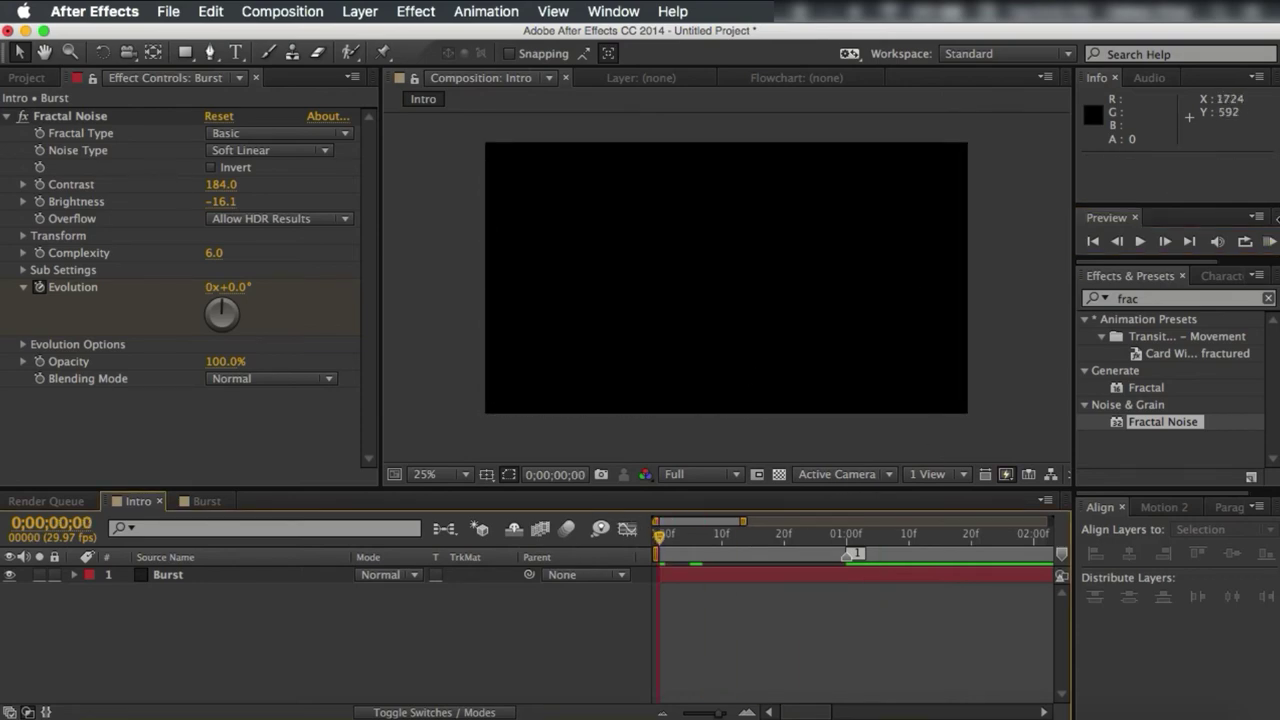
pyautogui.click(1268, 241)
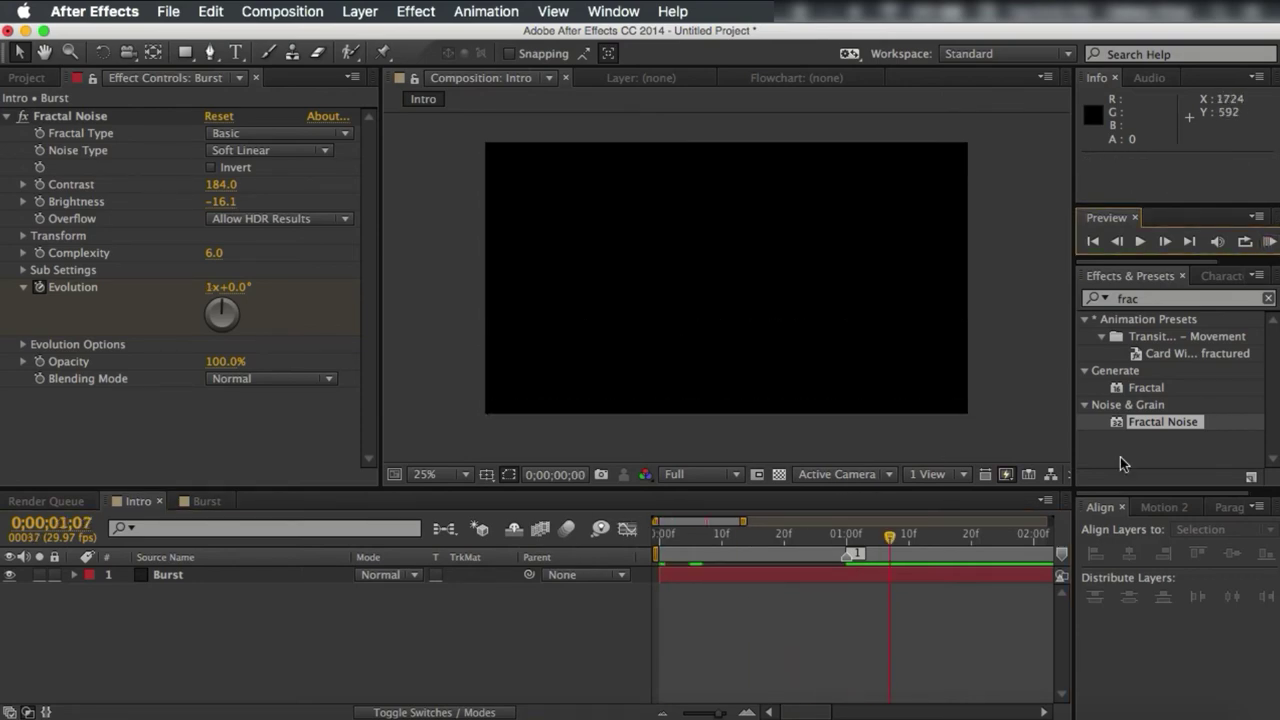
pyautogui.moveTo(812, 555); pyautogui.dragTo(557, 546)
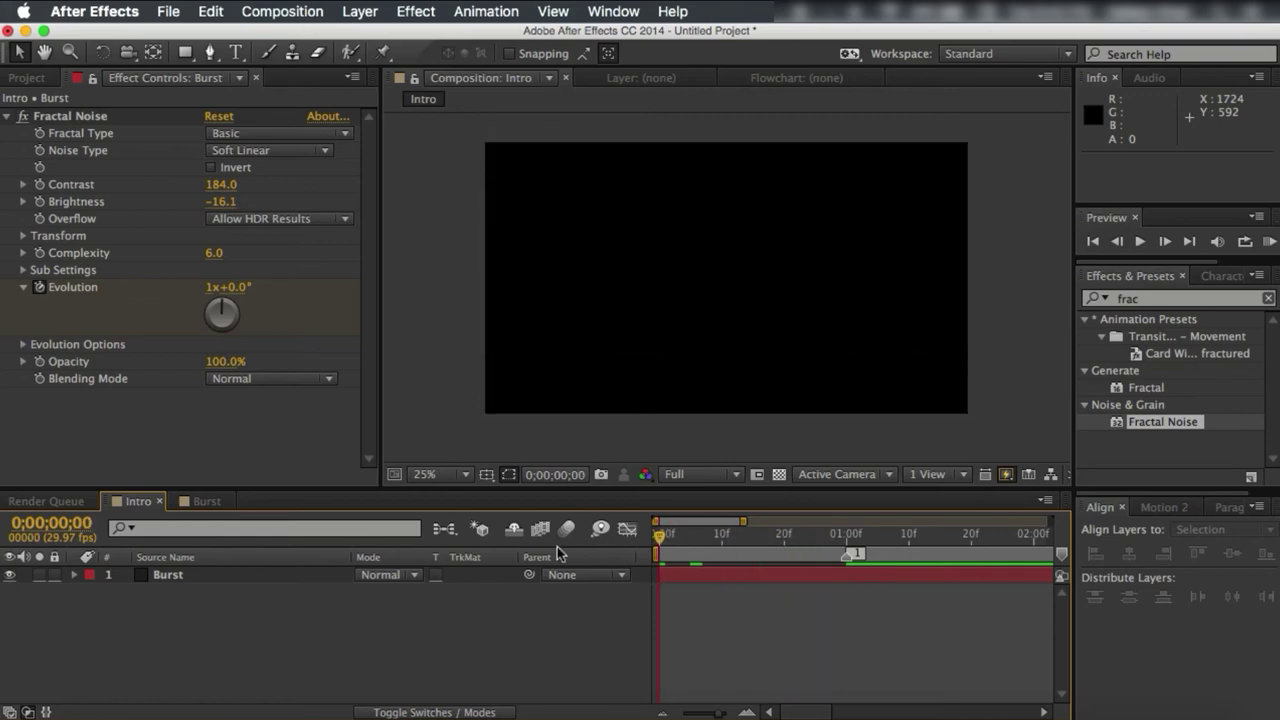
pyautogui.click(1268, 241)
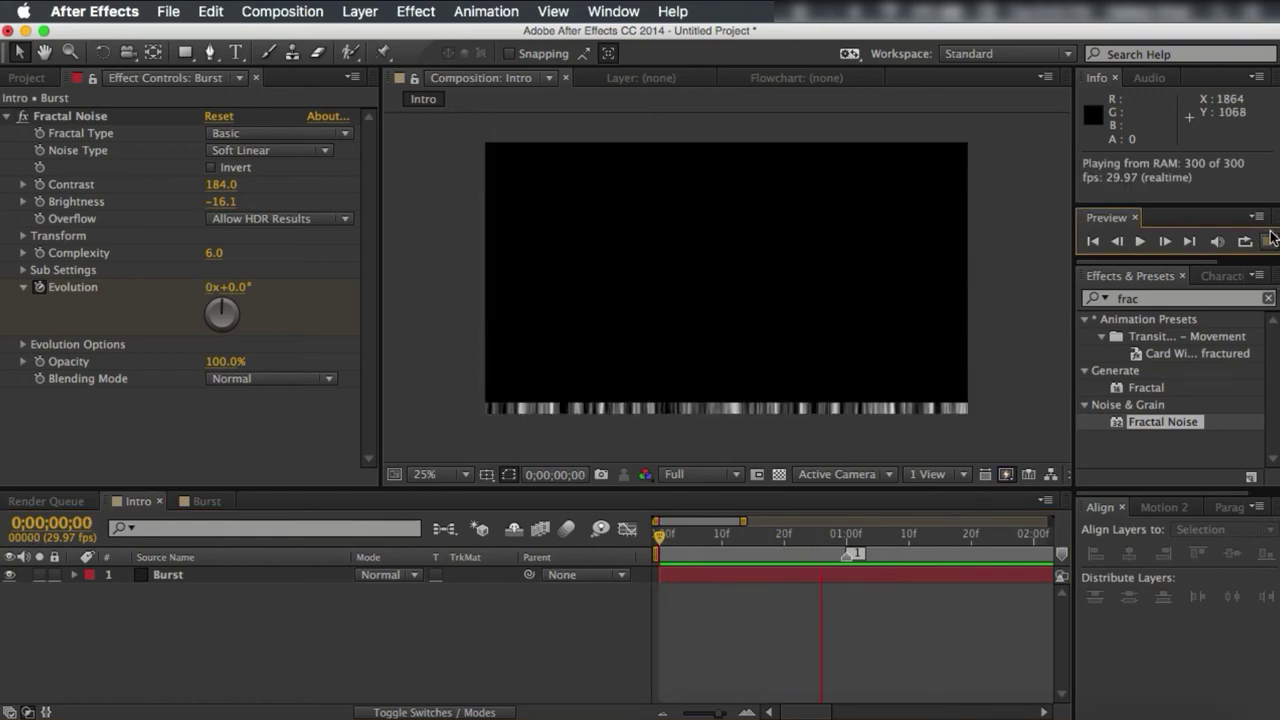
pyautogui.click(745, 551)
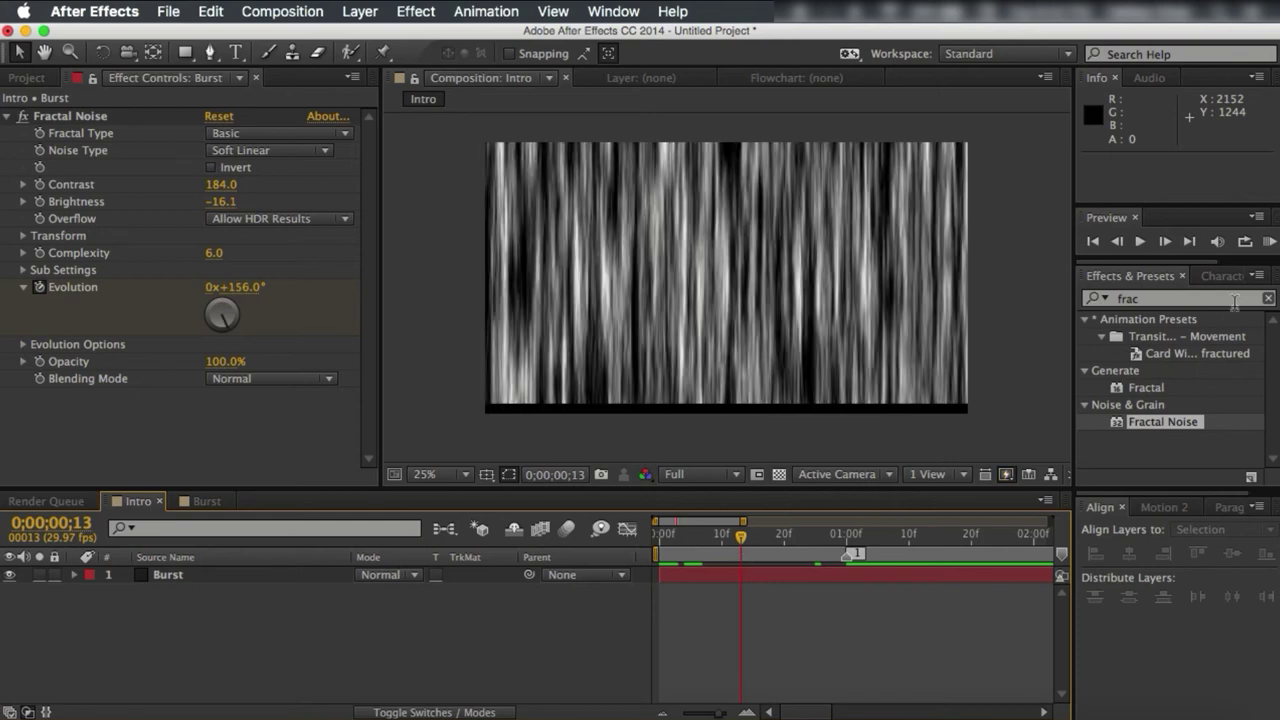
pyautogui.click(1213, 297)
pyautogui.write('polar')
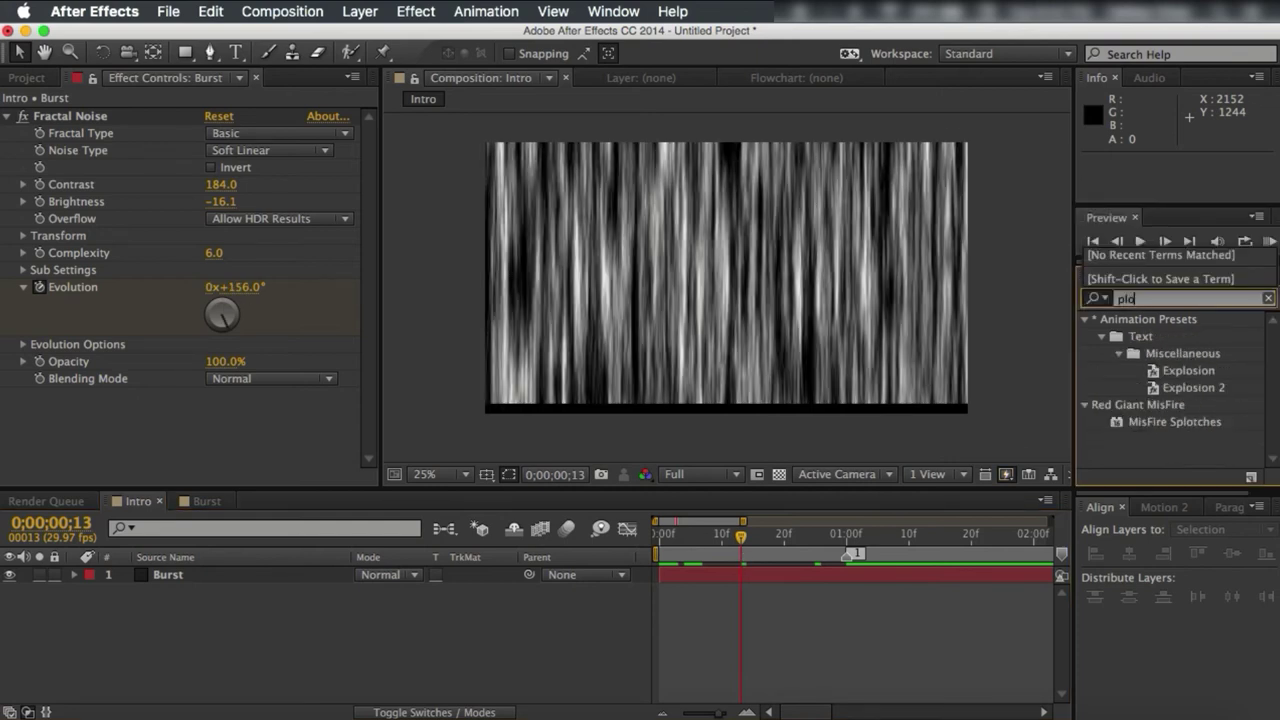
pyautogui.moveTo(1238, 345); pyautogui.dragTo(310, 440)
pyautogui.click(300, 430)
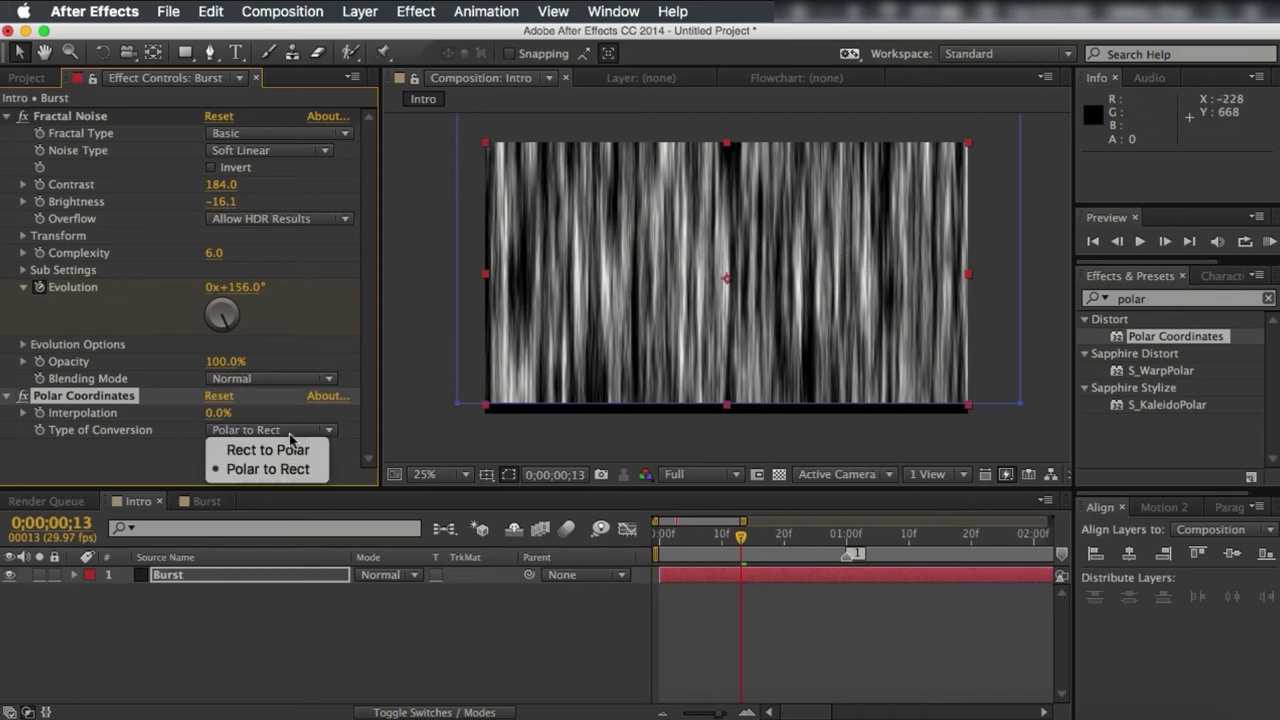
pyautogui.click(255, 449)
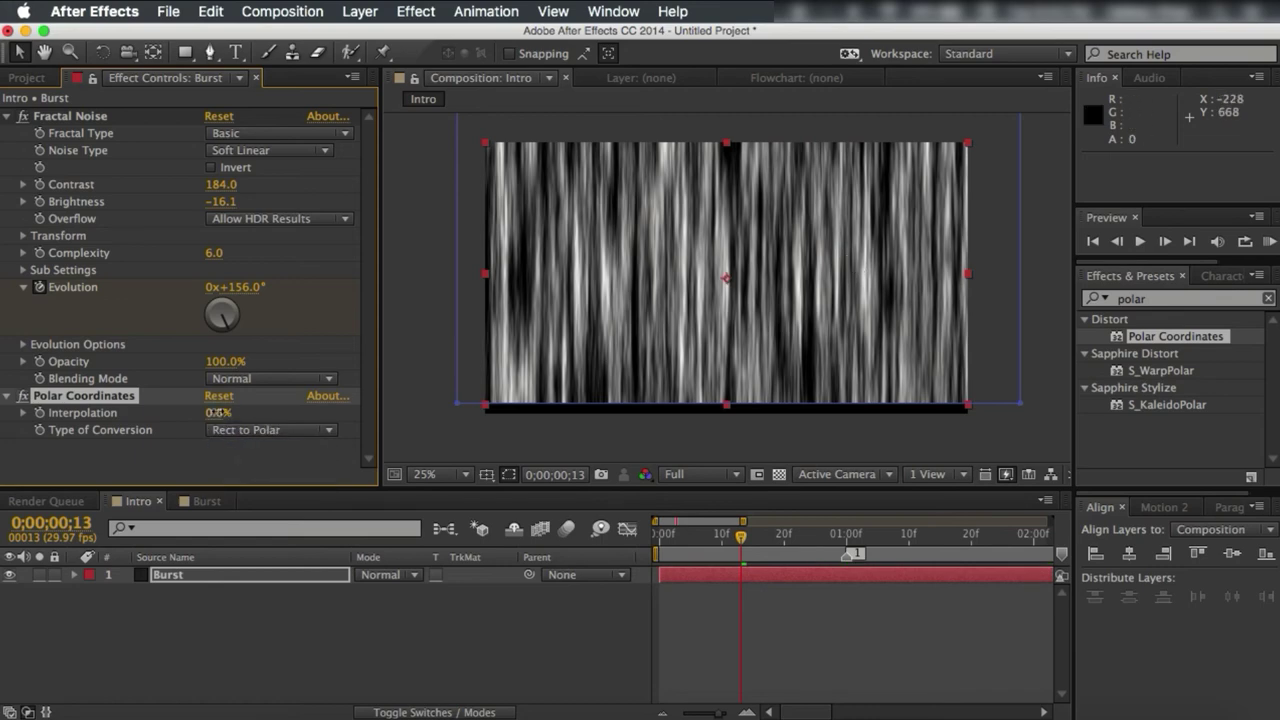
pyautogui.moveTo(218, 412); pyautogui.dragTo(355, 395)
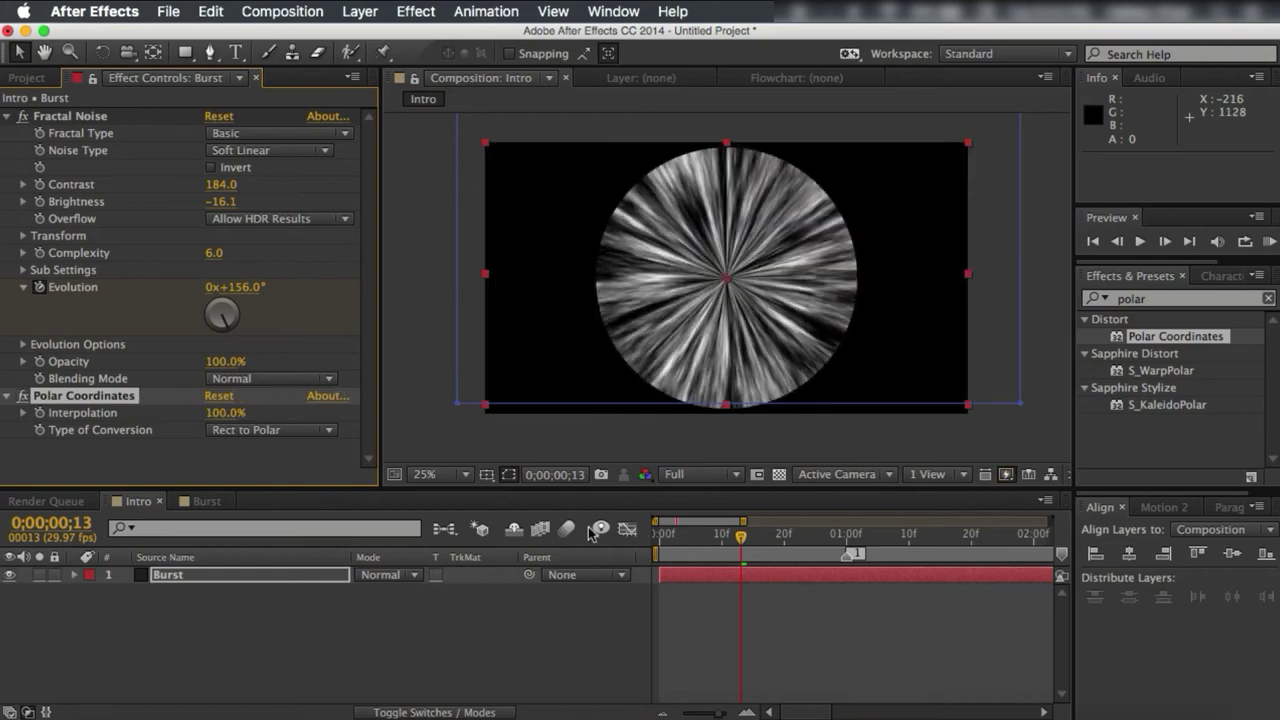
pyautogui.moveTo(703, 546); pyautogui.dragTo(585, 545)
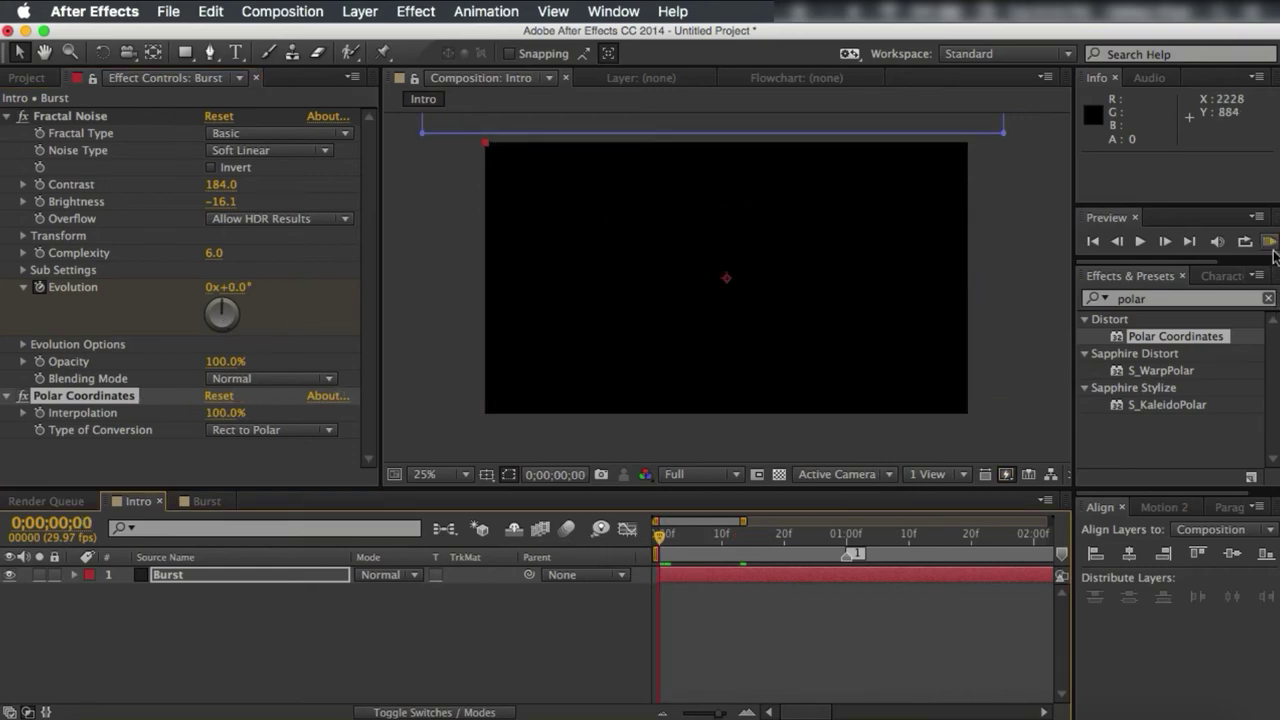
pyautogui.click(1269, 242)
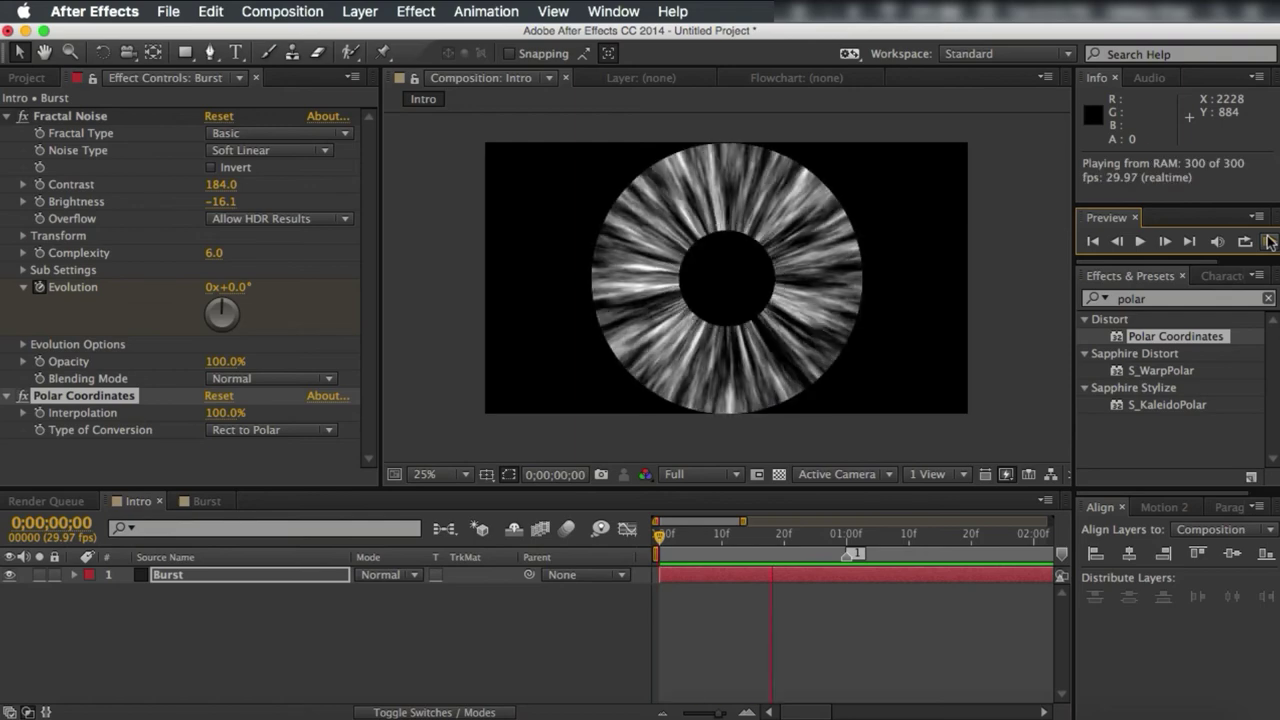
pyautogui.click(915, 574)
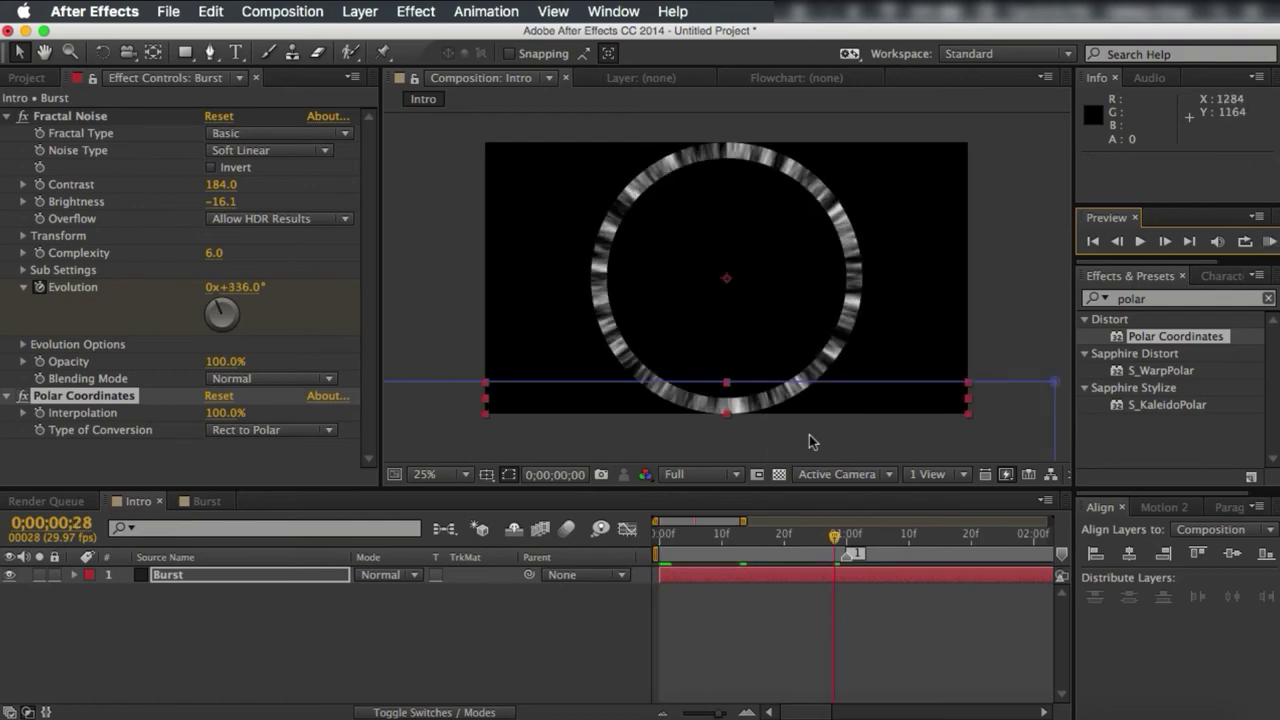
pyautogui.click(779, 475)
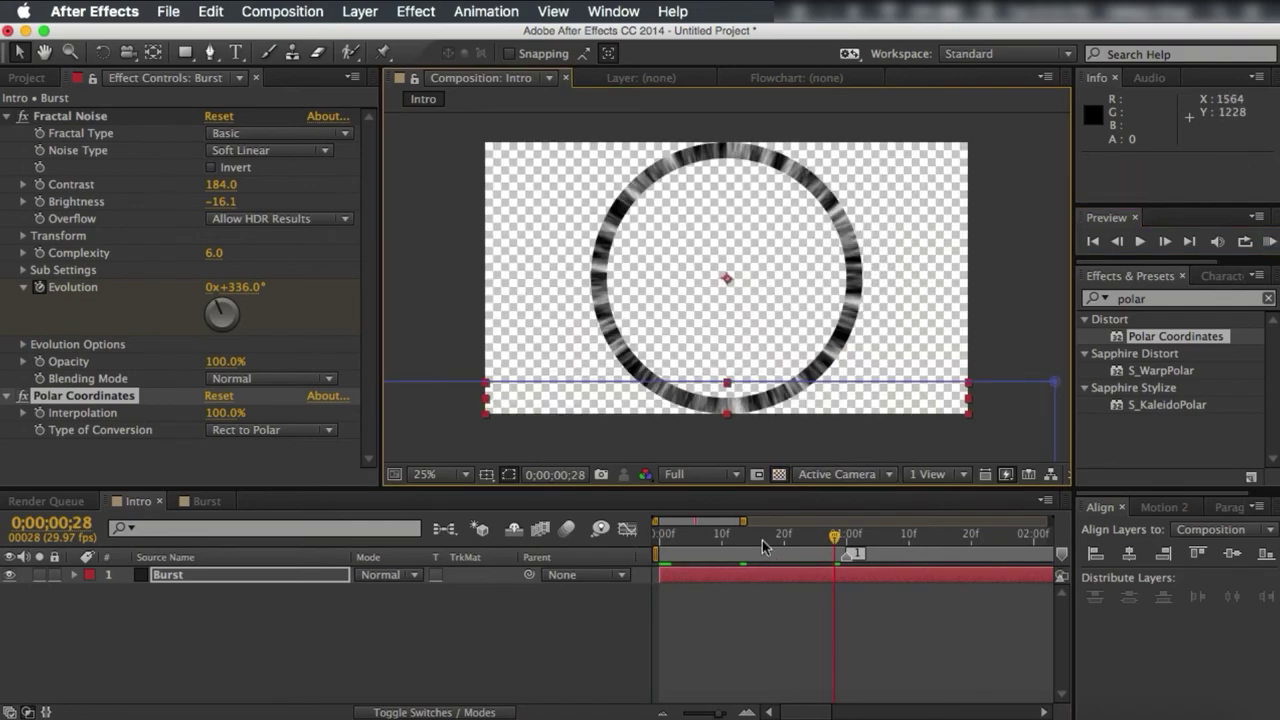
pyautogui.moveTo(762, 546); pyautogui.dragTo(710, 546)
pyautogui.click(779, 475)
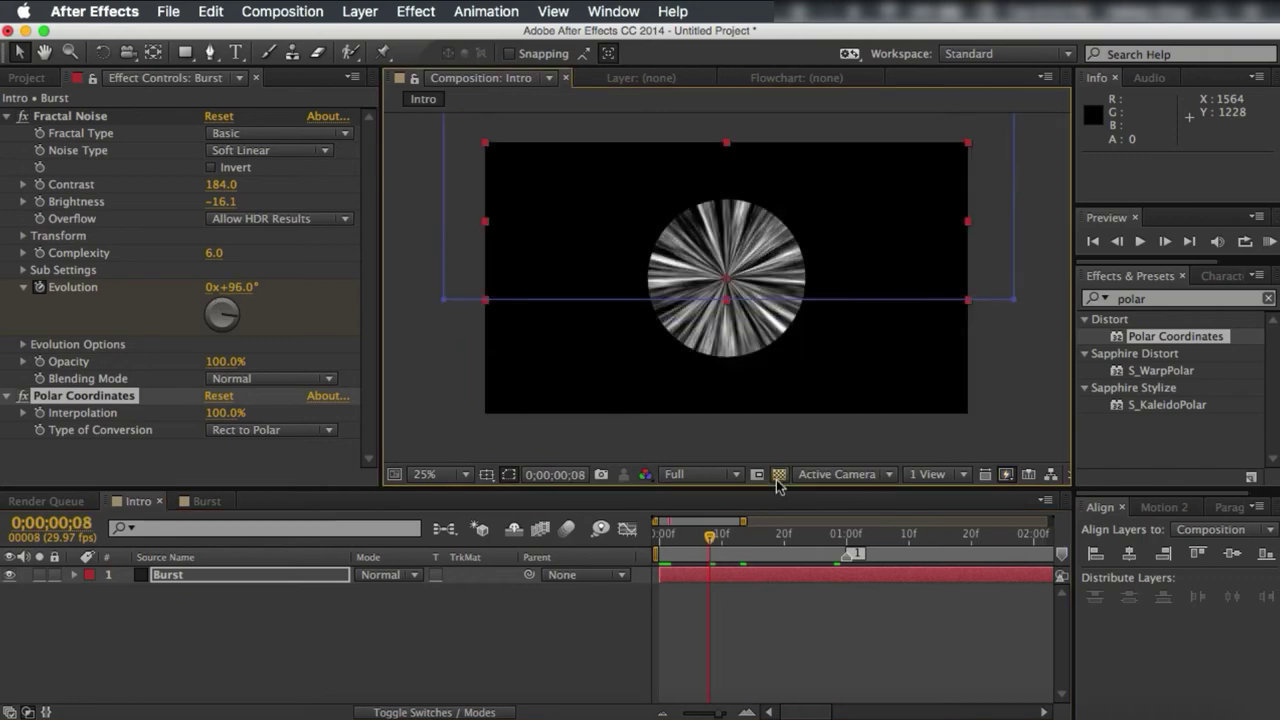
pyautogui.press('/')
pyautogui.press(',')
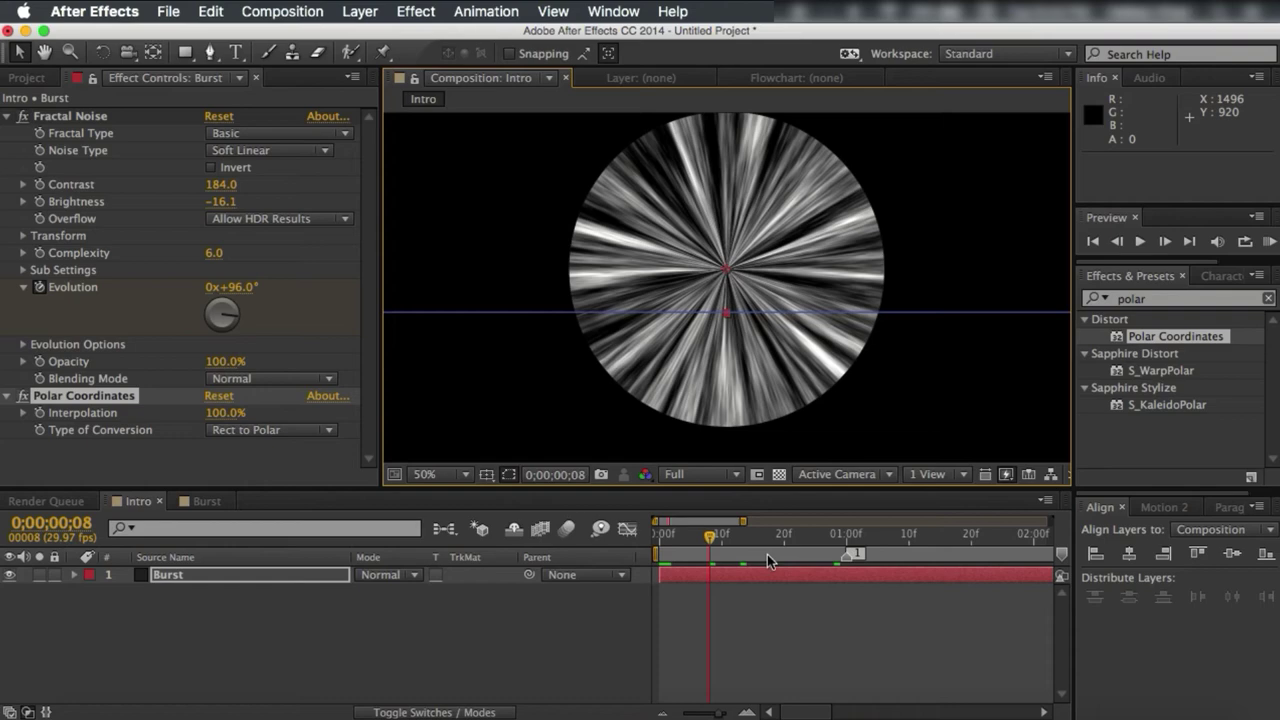
pyautogui.press('space')
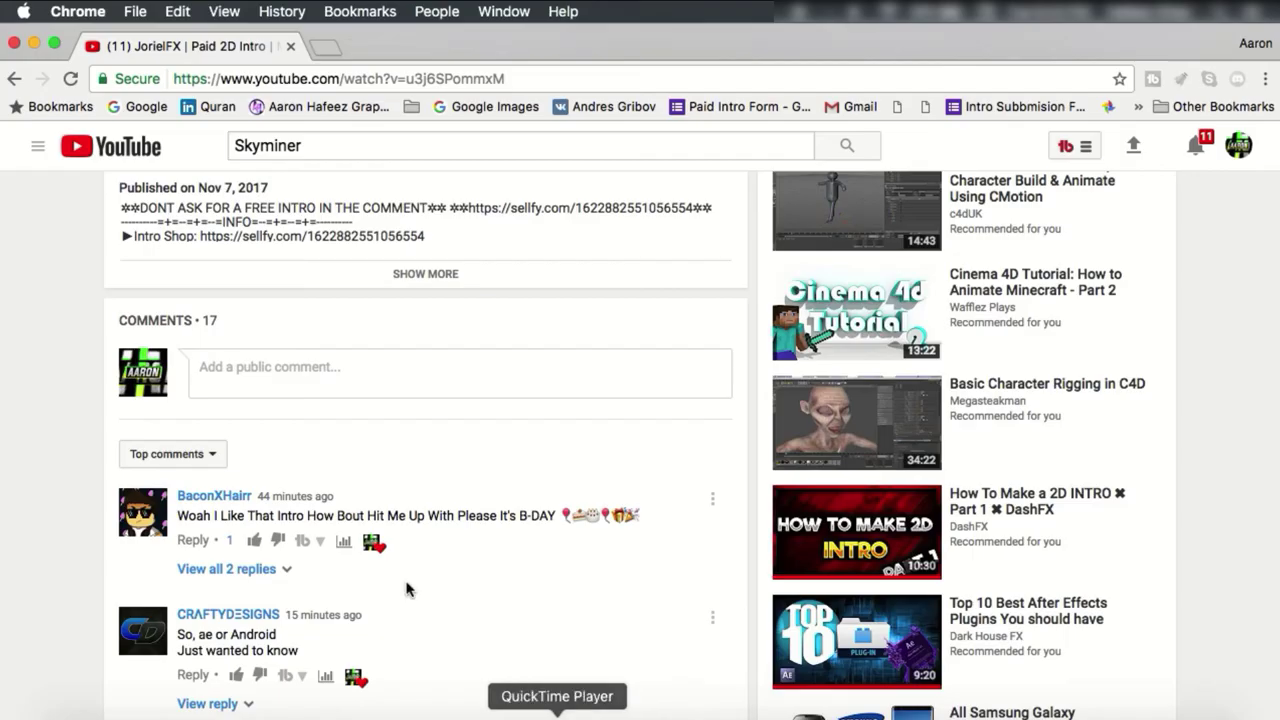
# - Replay the JorielFX intro from 0:00 to its blue light-burst frame, then return to After Effects
pyautogui.scroll(10, 380, 545)
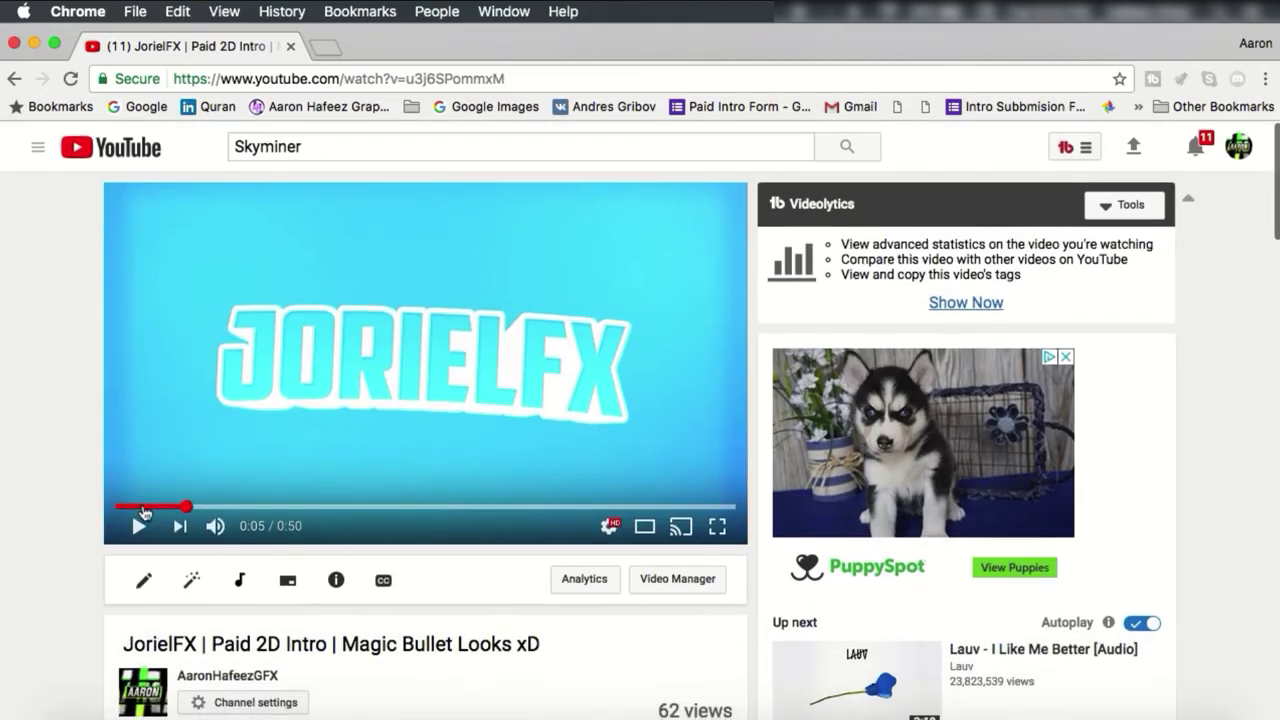
pyautogui.click(116, 507)
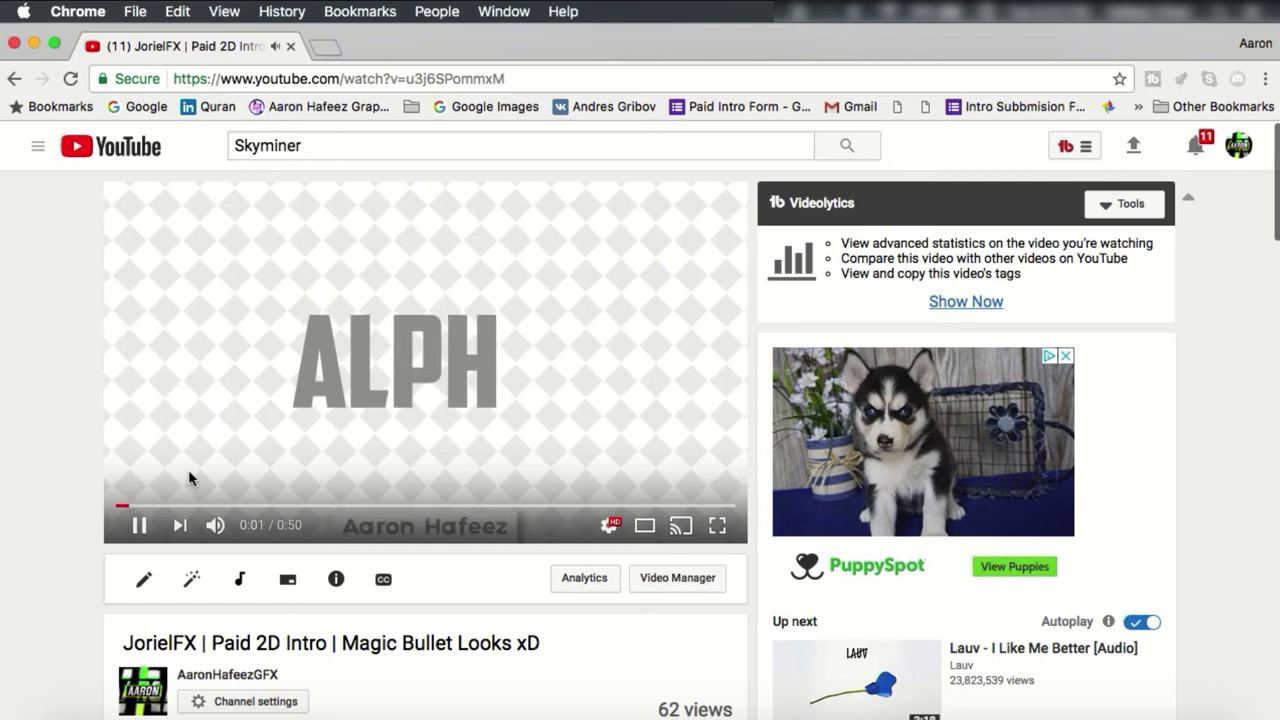
pyautogui.click(188, 472)
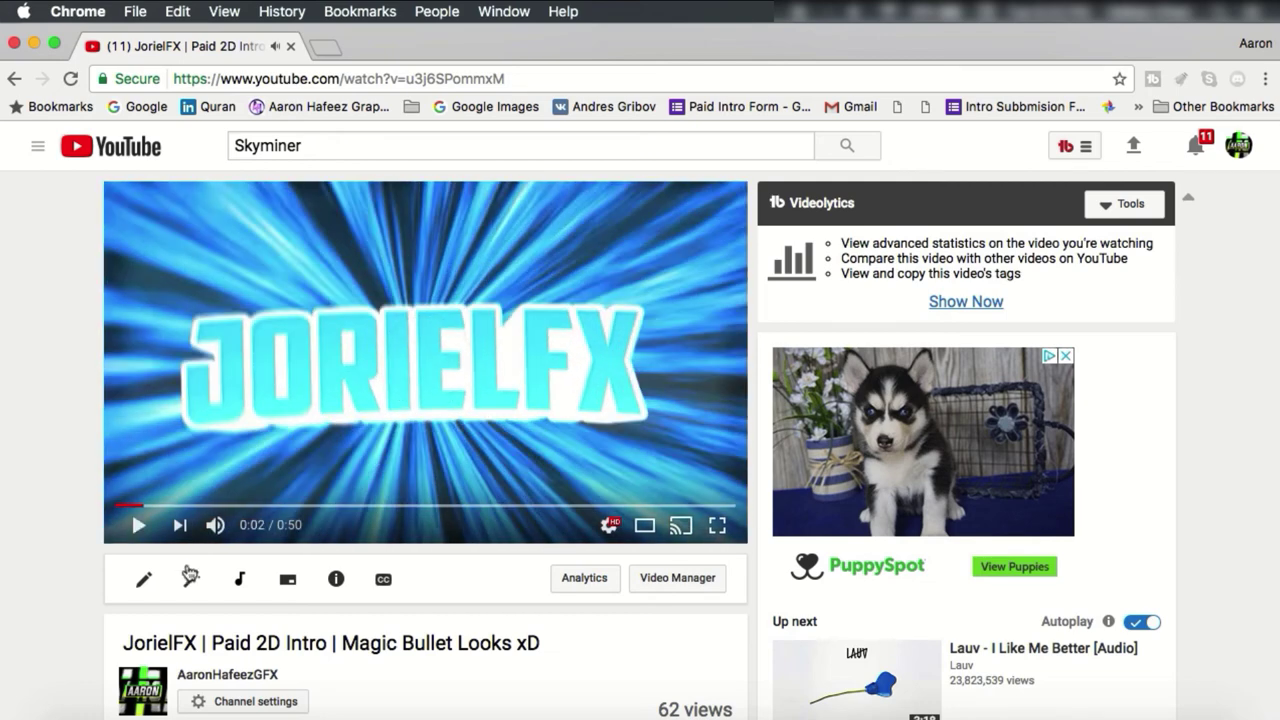
pyautogui.moveTo(140, 507)
pyautogui.mouseDown()
pyautogui.moveTo(128, 507)
pyautogui.moveTo(148, 507)
pyautogui.mouseUp()
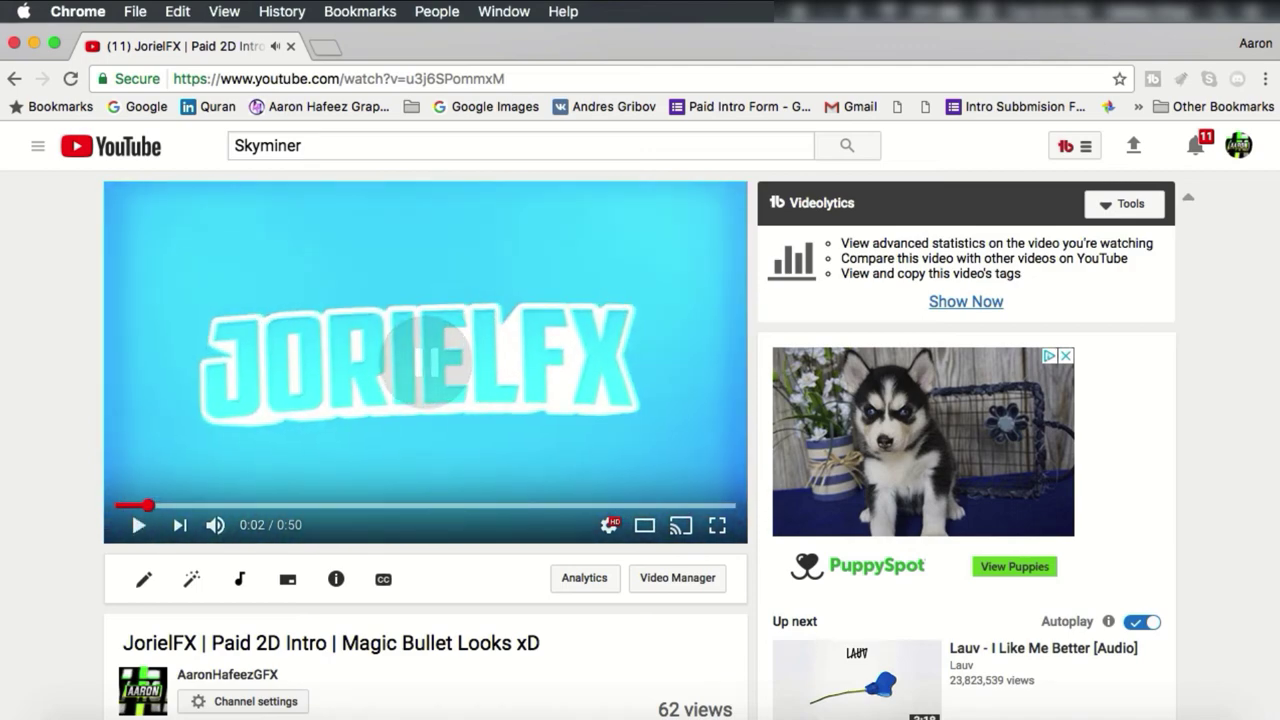
pyautogui.click(757, 719)
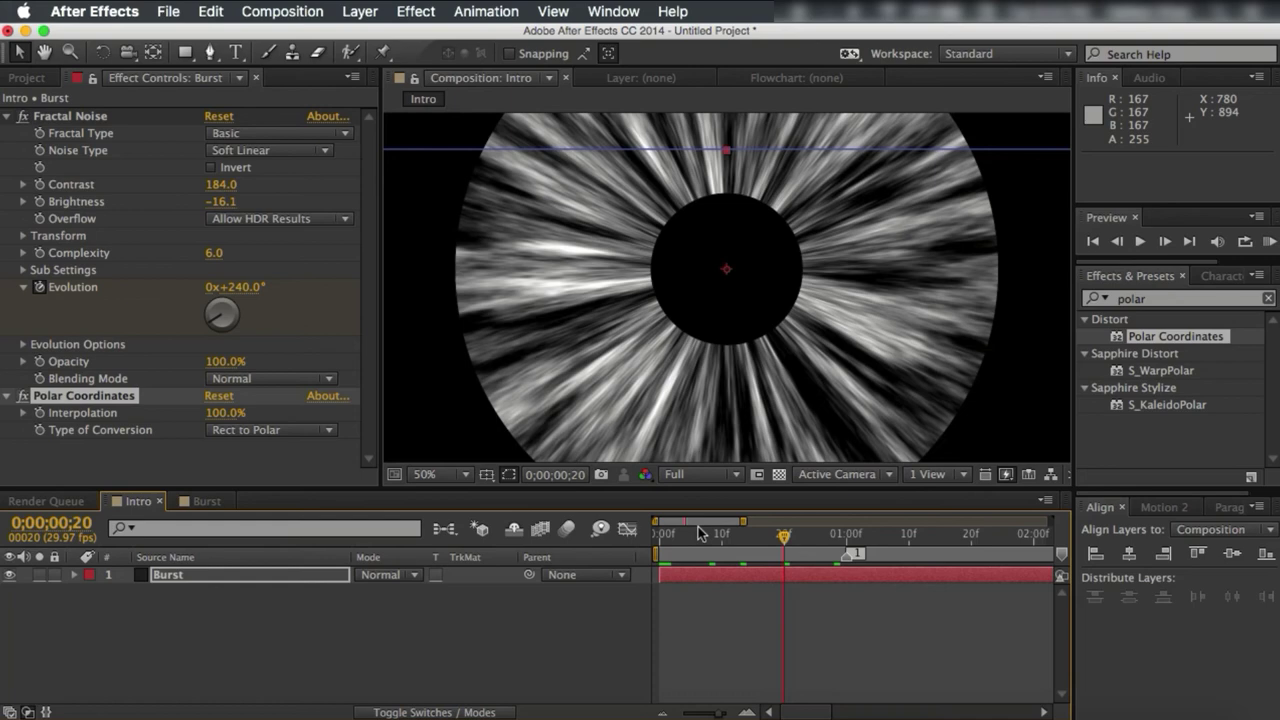
# - At frame 19, set Burst's Mask 1 feather to 200 pixels, scrub the result, and collapse the layer
pyautogui.moveTo(688, 543); pyautogui.dragTo(780, 510)
pyautogui.click(74, 575)
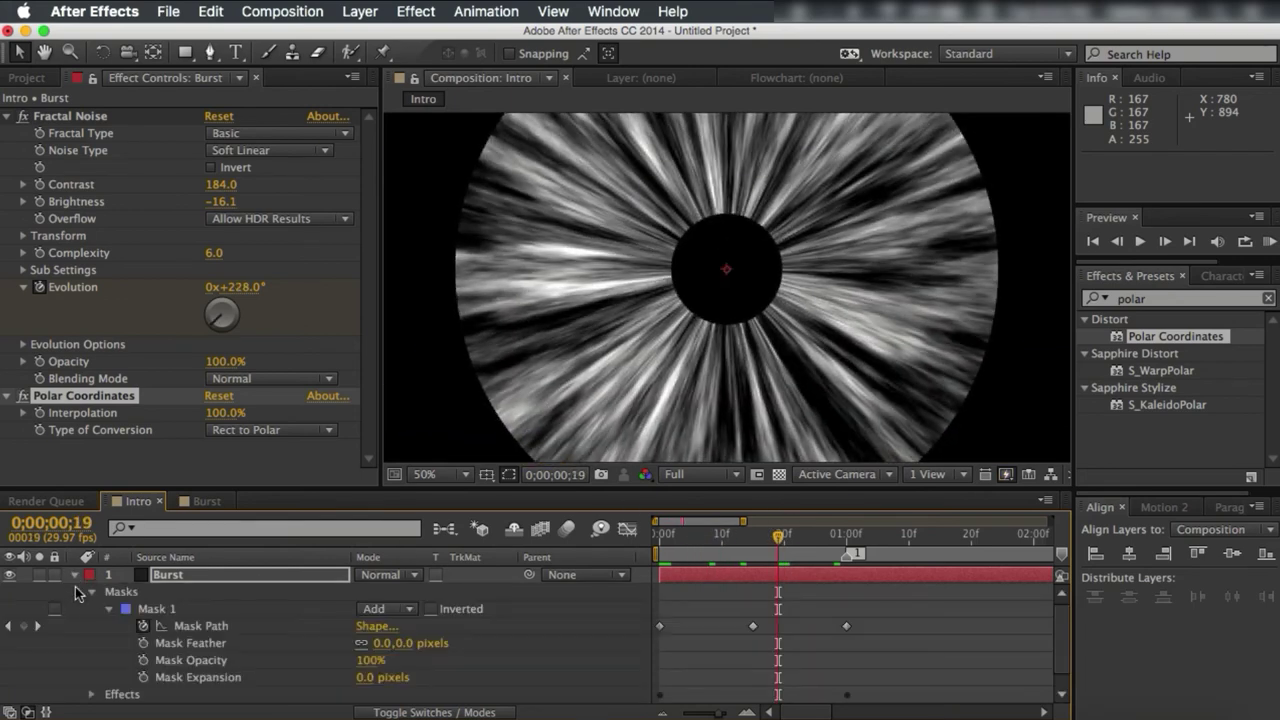
pyautogui.click(382, 644)
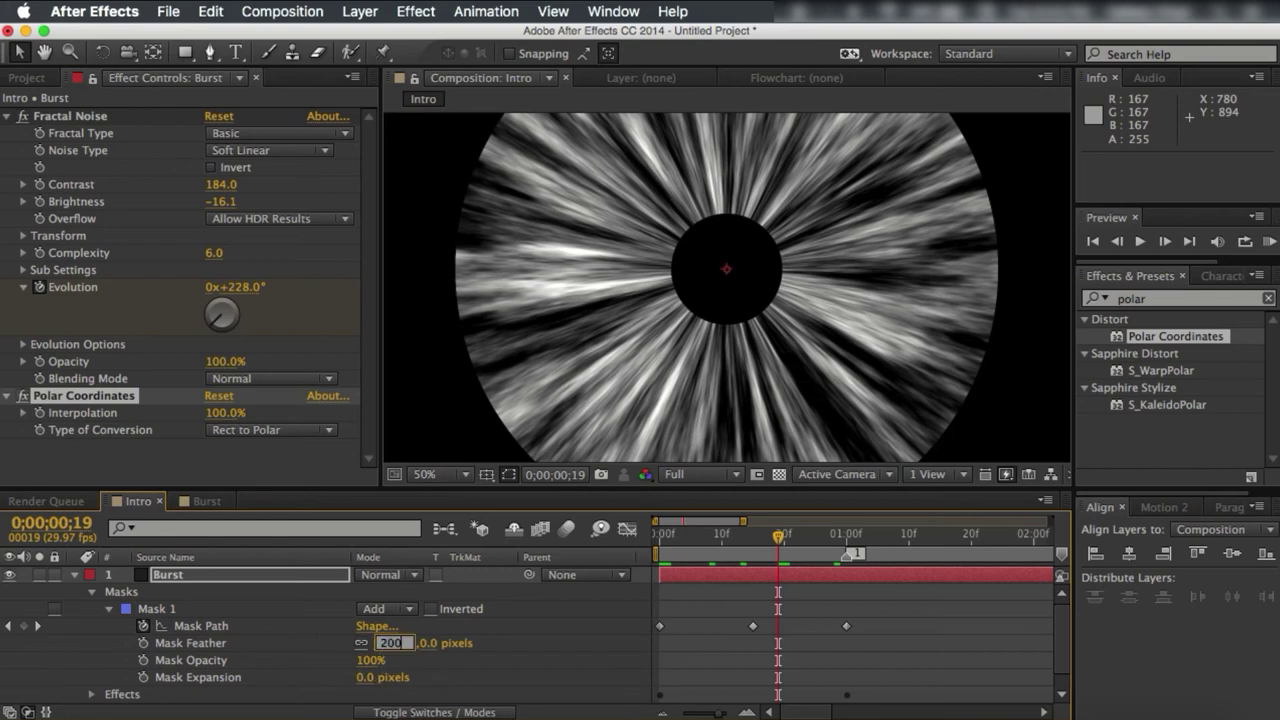
pyautogui.write('200')
pyautogui.press('Return')
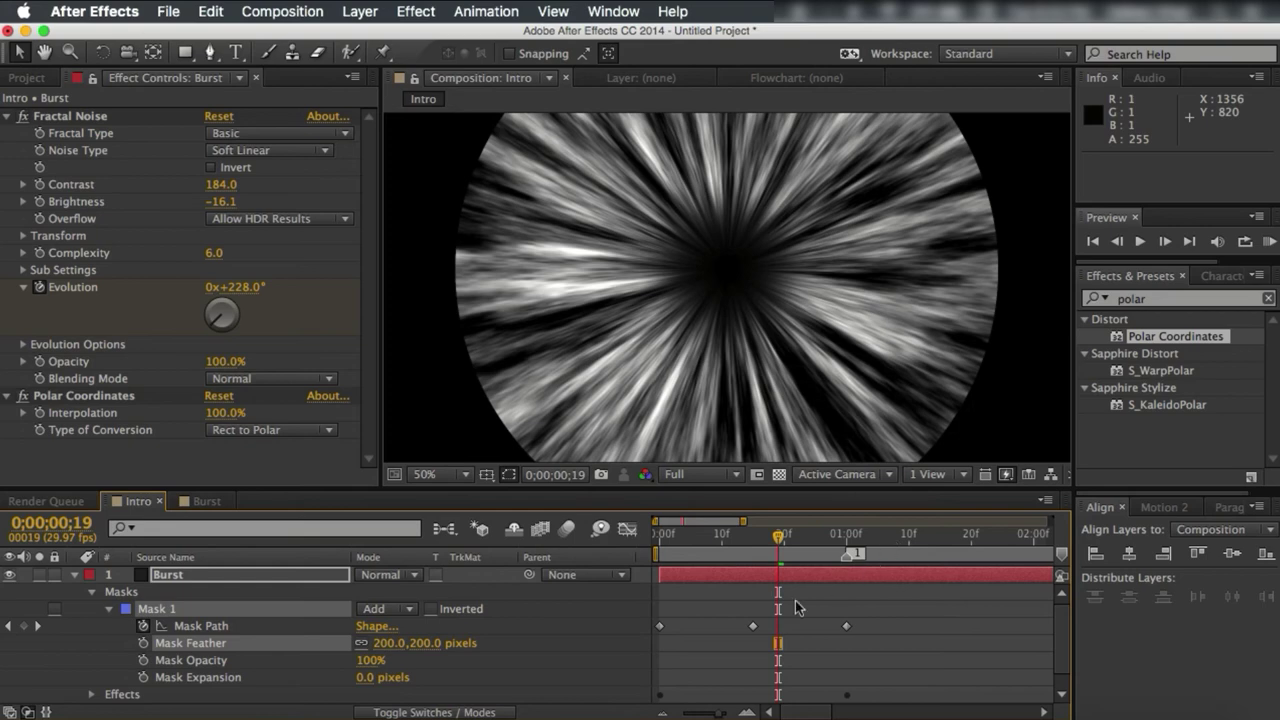
pyautogui.moveTo(690, 716); pyautogui.dragTo(698, 714)
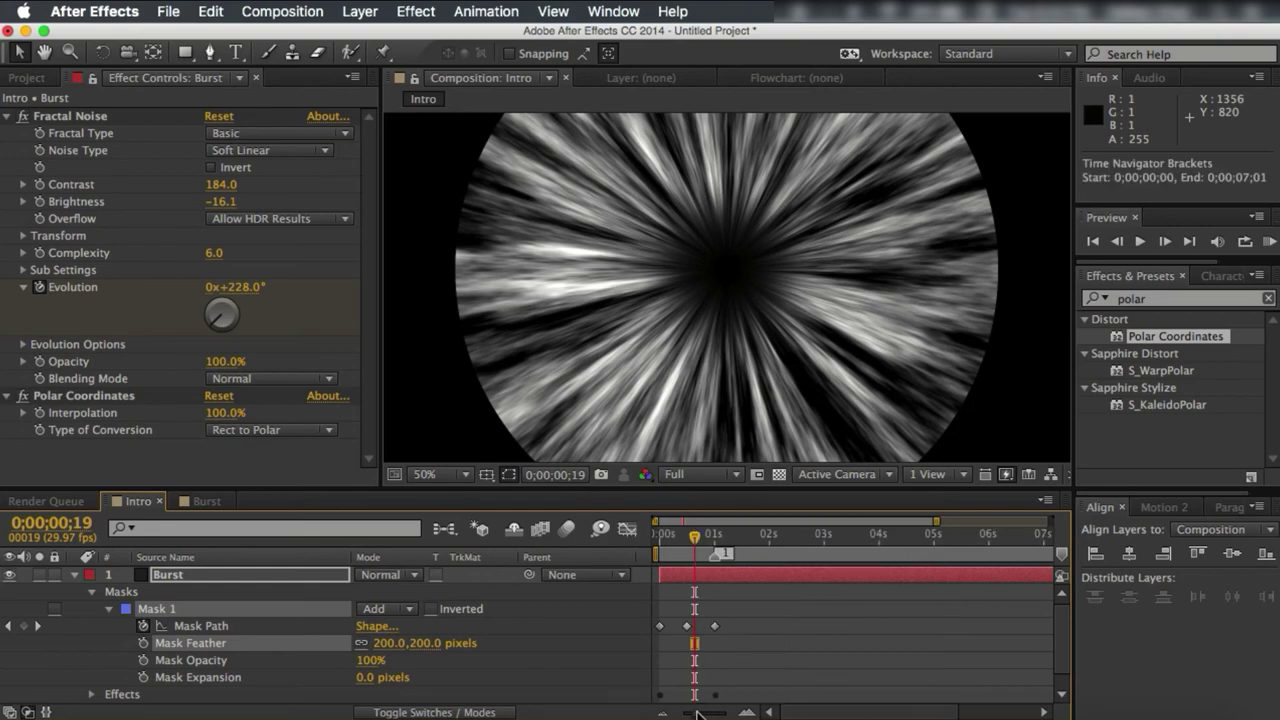
pyautogui.moveTo(674, 548)
pyautogui.mouseDown()
pyautogui.moveTo(662, 546)
pyautogui.moveTo(711, 546)
pyautogui.moveTo(679, 546)
pyautogui.mouseUp()
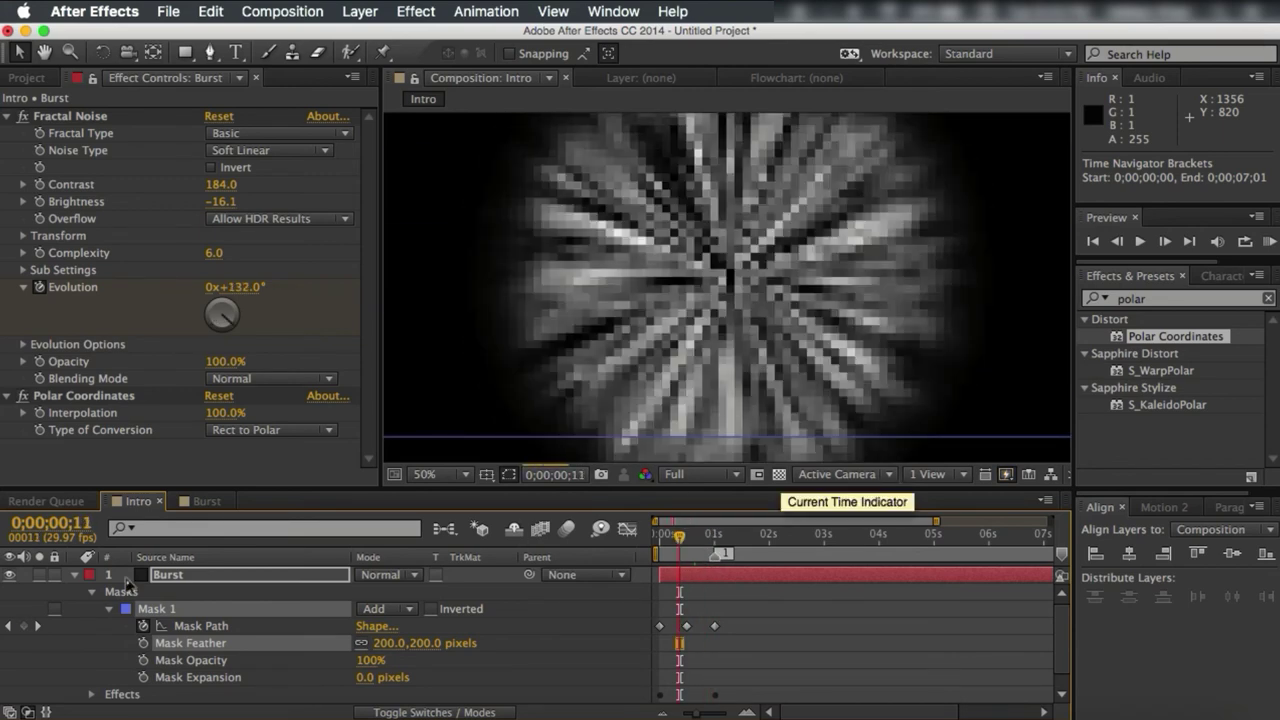
pyautogui.click(74, 574)
pyautogui.scroll(-2, 597, 322)
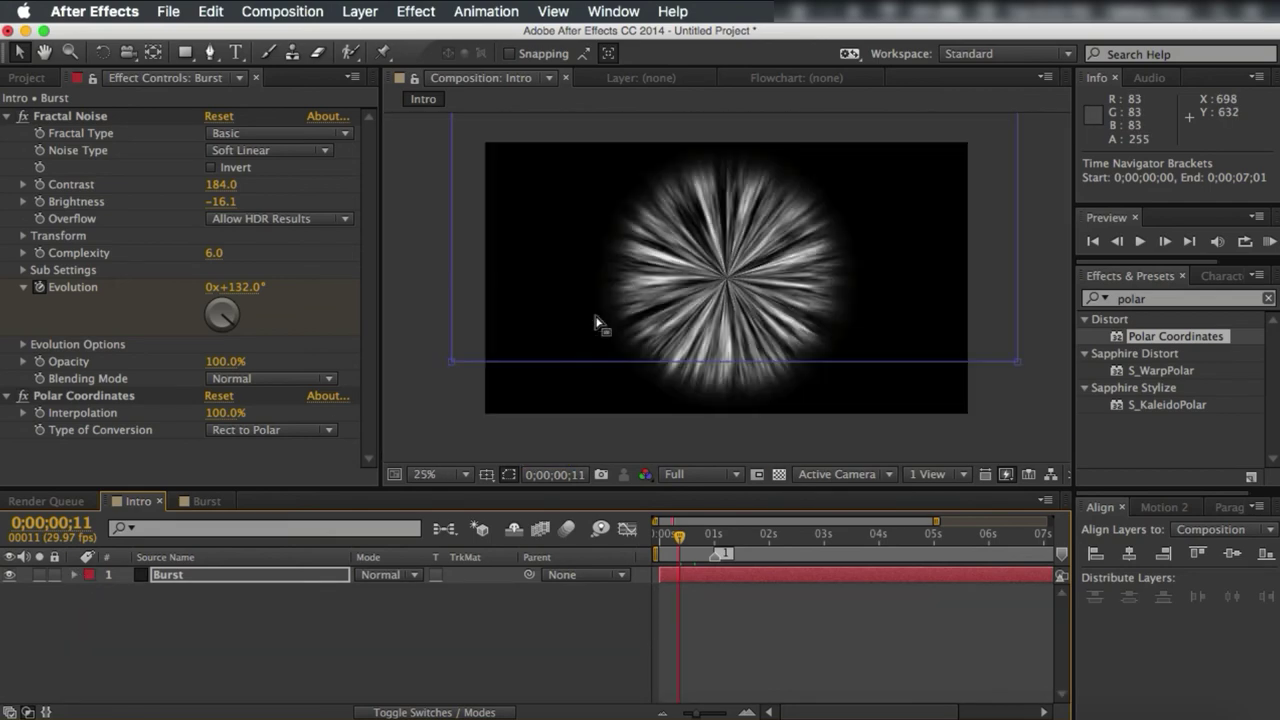
# - Search effects for 'tran' and apply Transform to the Burst layer
pyautogui.scroll(2, 597, 322)
pyautogui.scroll(-2, 597, 322)
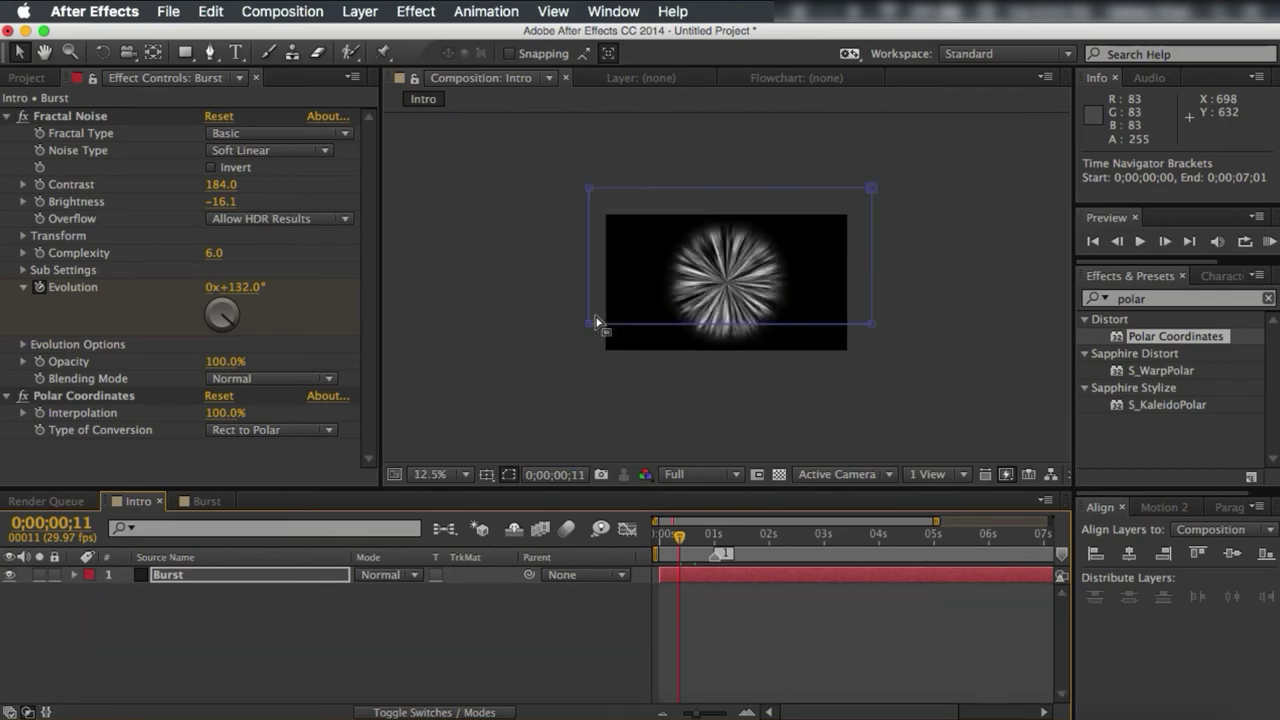
pyautogui.doubleClick(1137, 299)
pyautogui.write('trans')
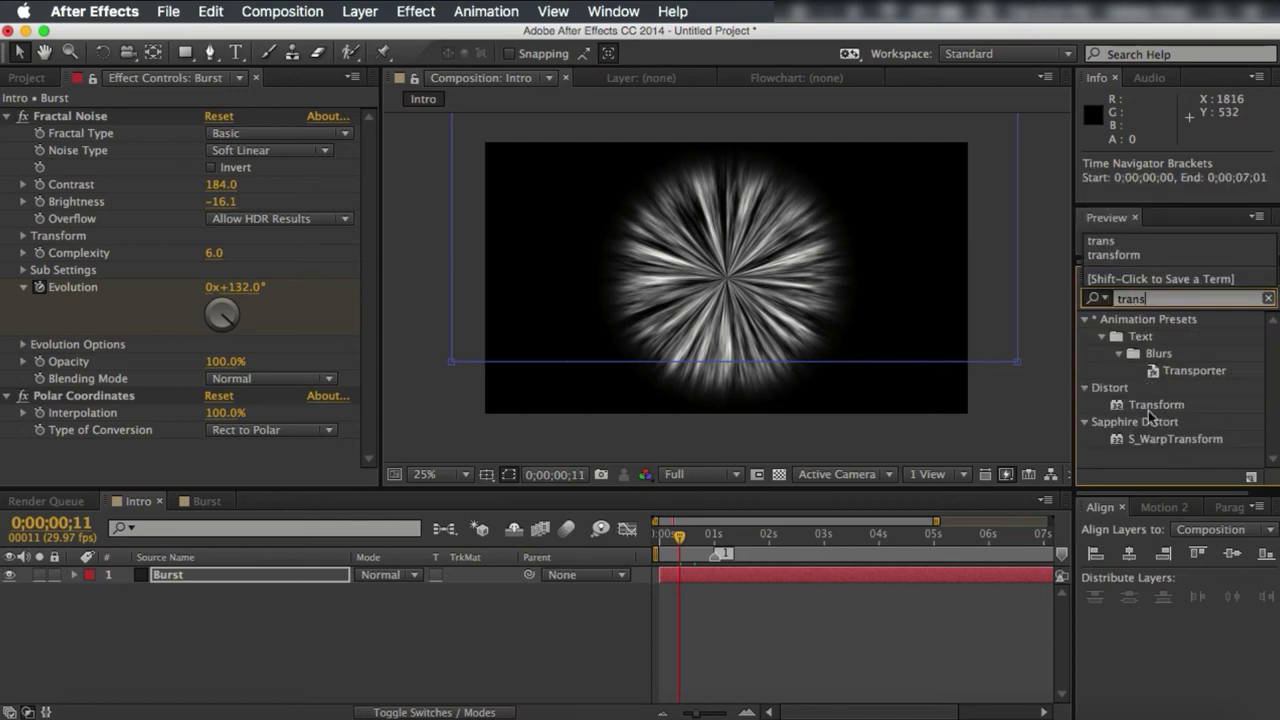
pyautogui.moveTo(1150, 415); pyautogui.dragTo(203, 452)
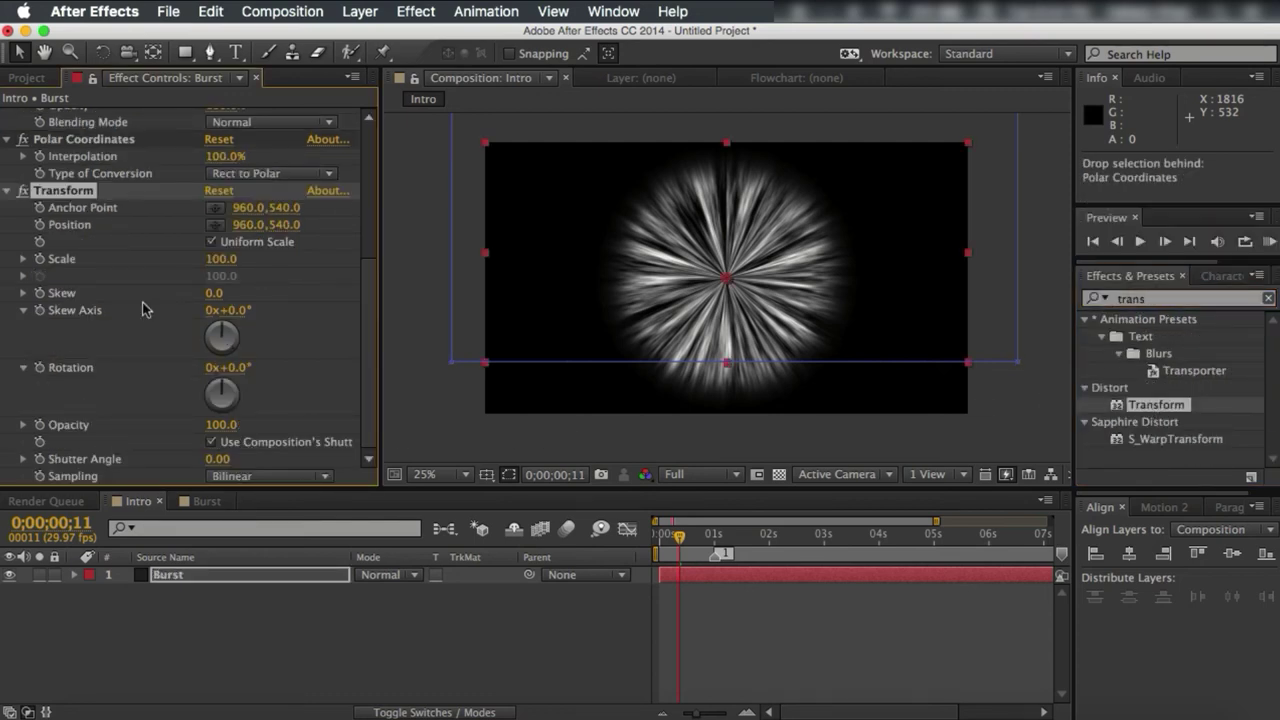
pyautogui.press('e')
# - Set the Transform Scale to 281 and return the time to the start
pyautogui.scroll(-5, 143, 628)
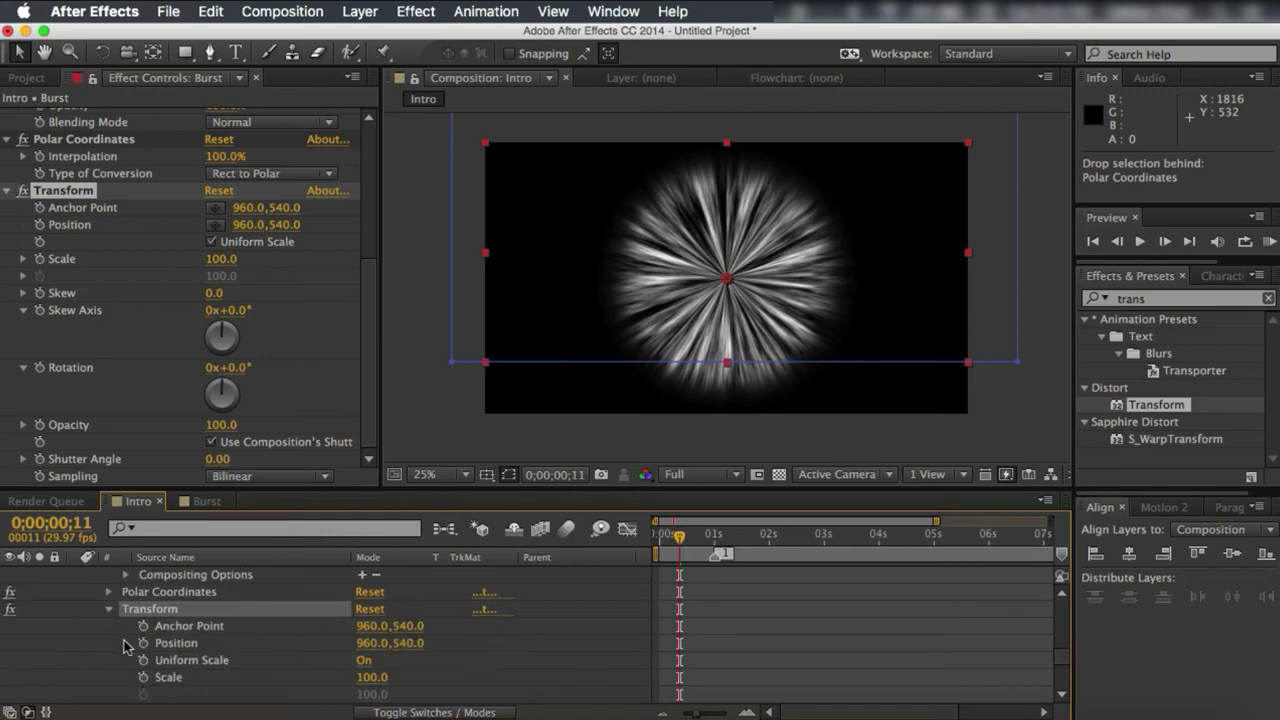
pyautogui.scroll(8, 193, 651)
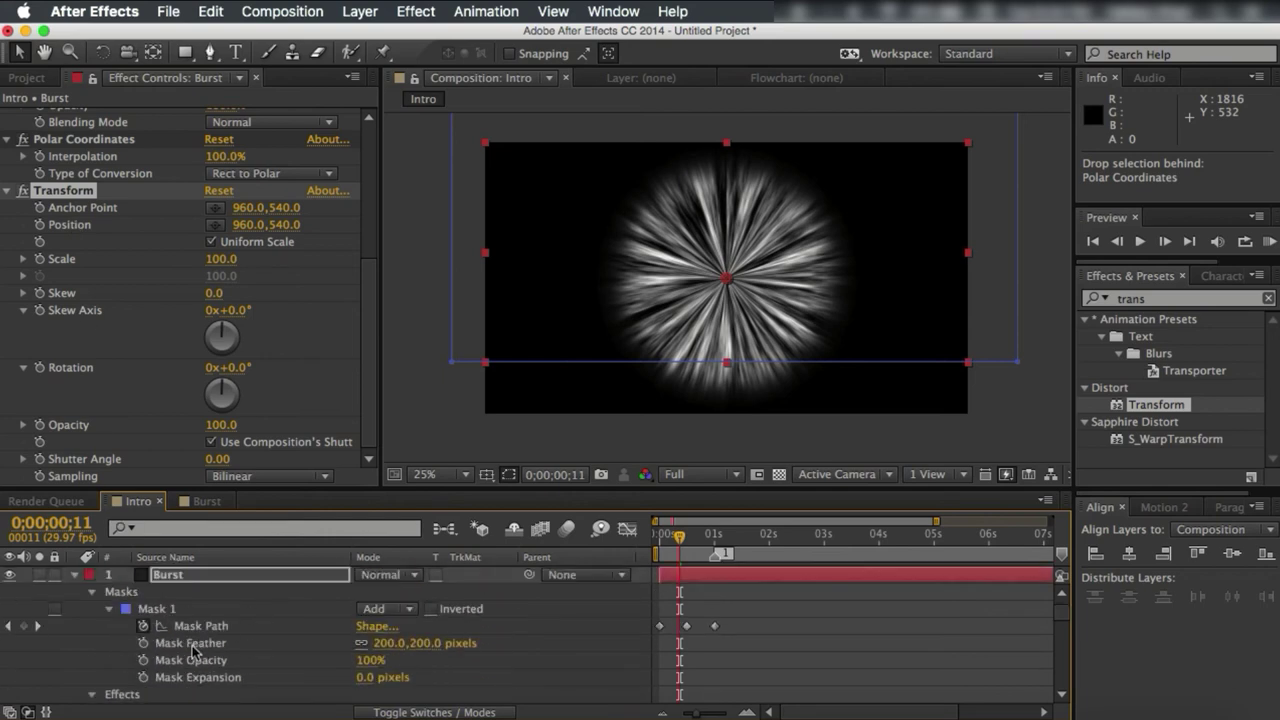
pyautogui.click(74, 575)
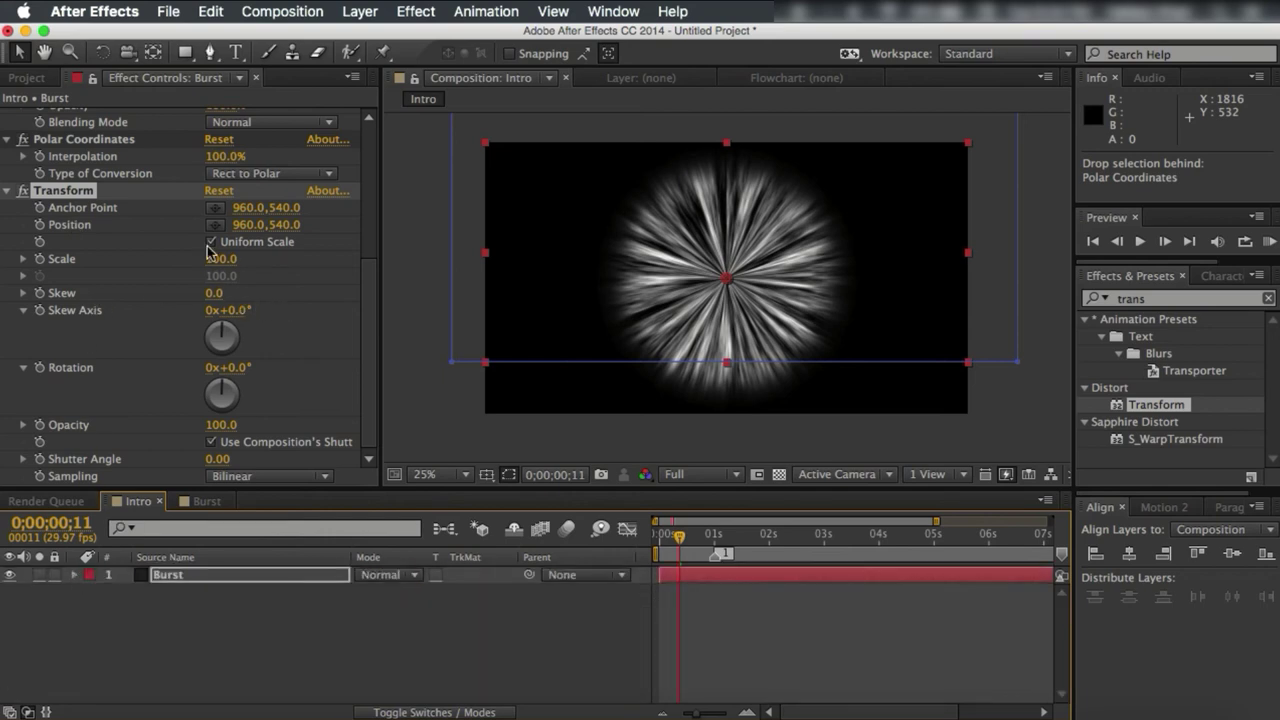
pyautogui.moveTo(210, 256); pyautogui.dragTo(389, 266)
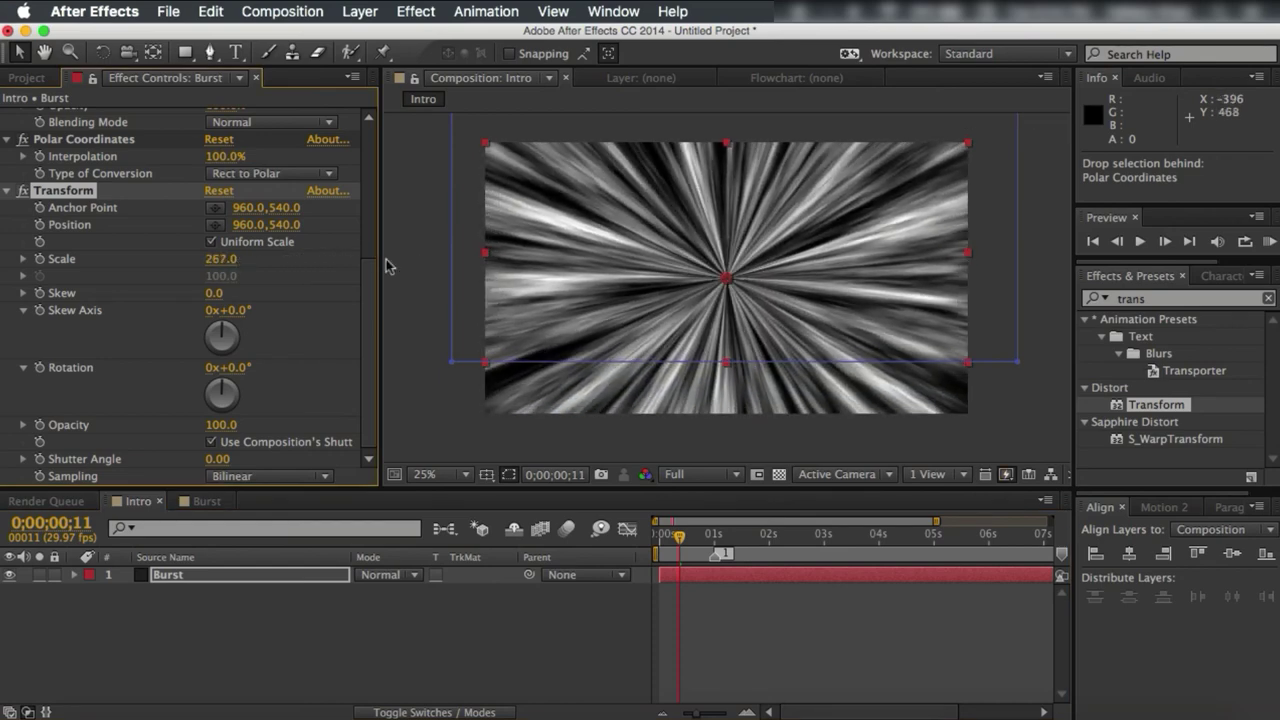
pyautogui.click(221, 259)
pyautogui.write('281')
pyautogui.press('Return')
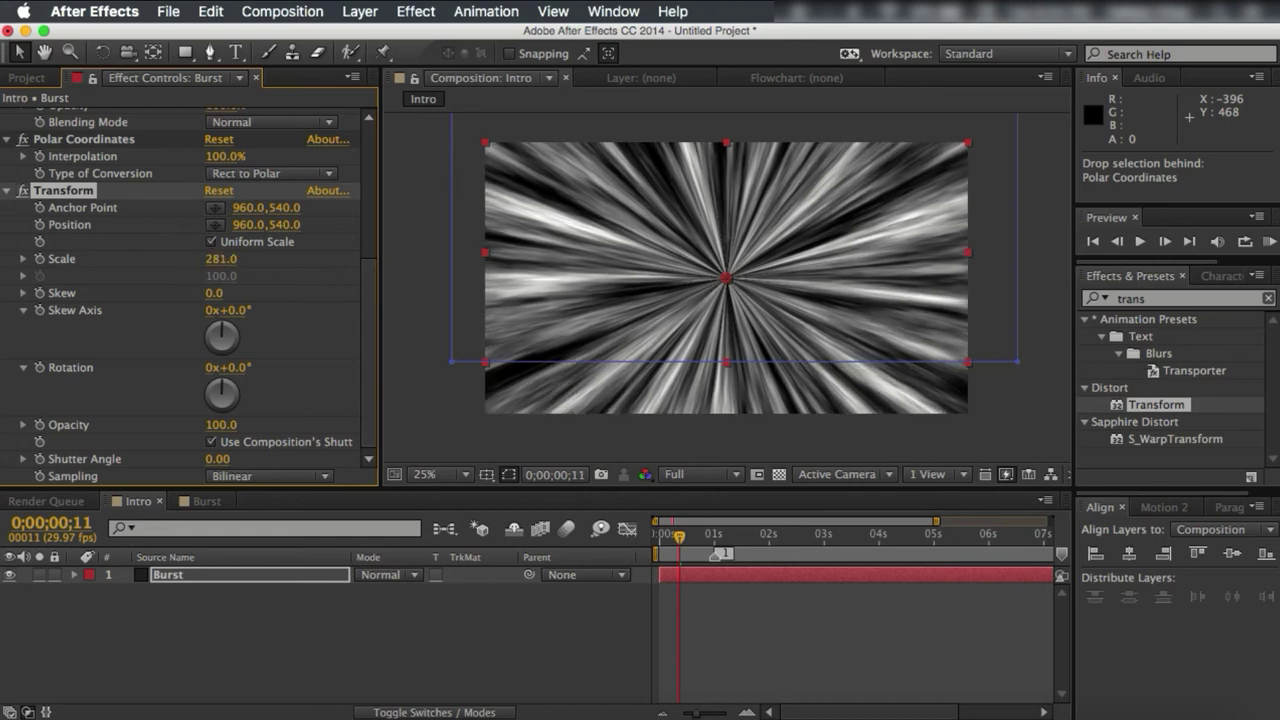
pyautogui.moveTo(663, 537); pyautogui.dragTo(657, 530)
# - RAM-preview the enlarged burst, stop at frame 10, and deselect the Burst layer
pyautogui.click(1268, 241)
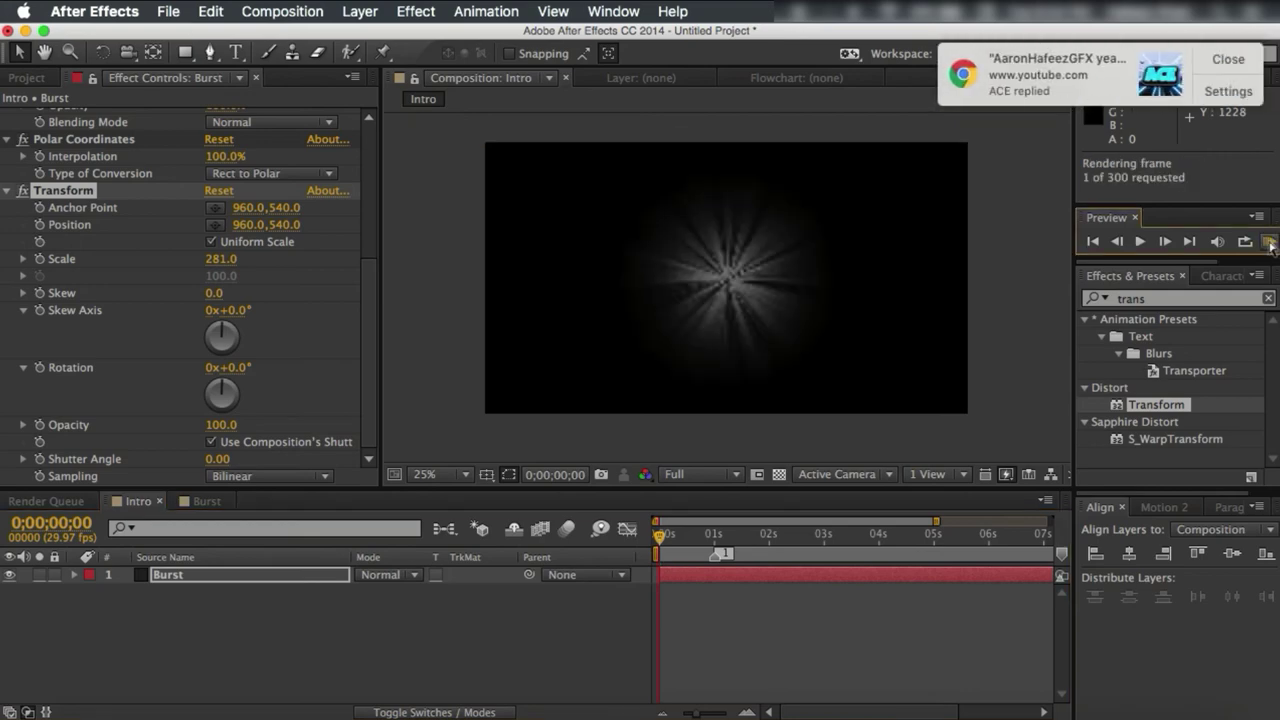
pyautogui.click(1230, 57)
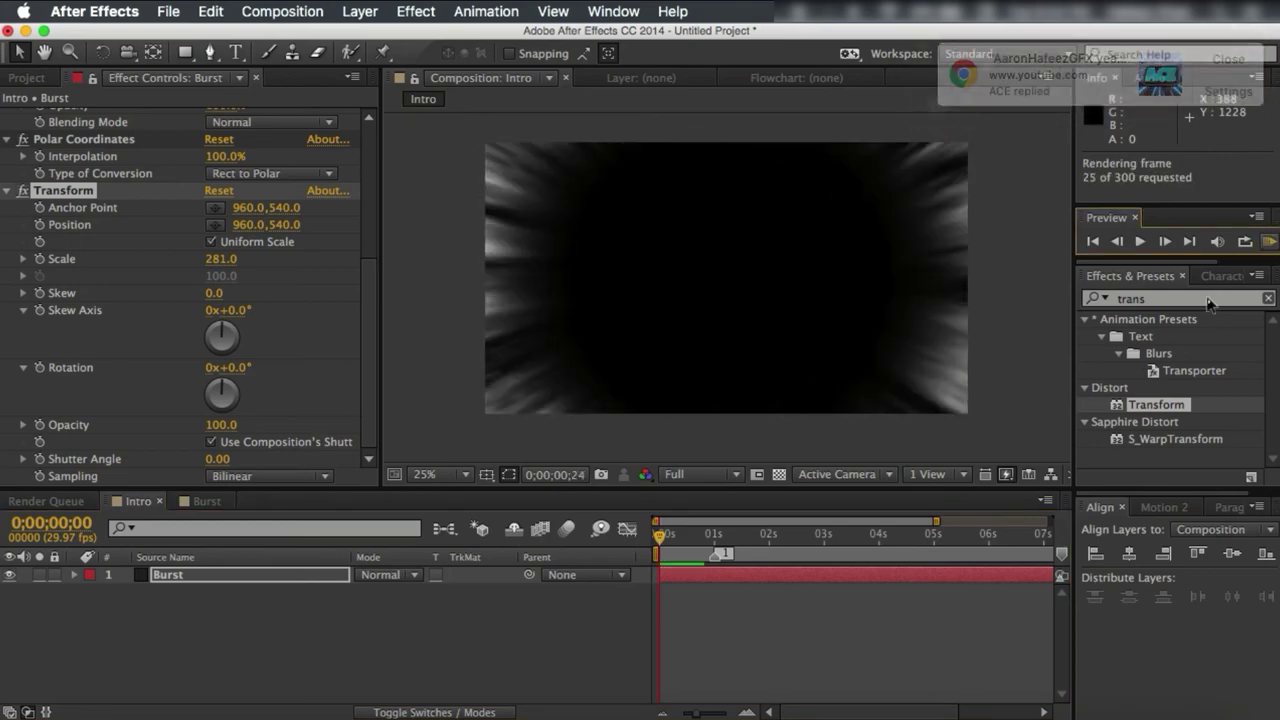
pyautogui.click(820, 592)
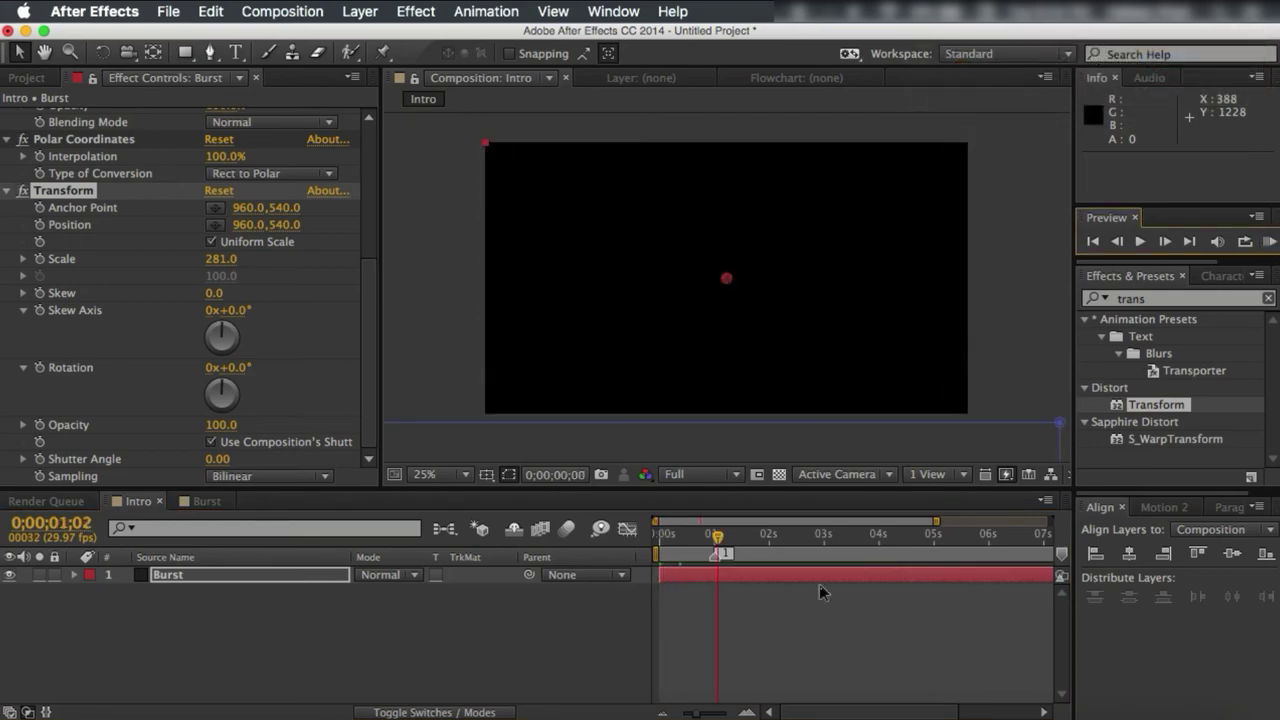
pyautogui.moveTo(683, 545); pyautogui.dragTo(677, 545)
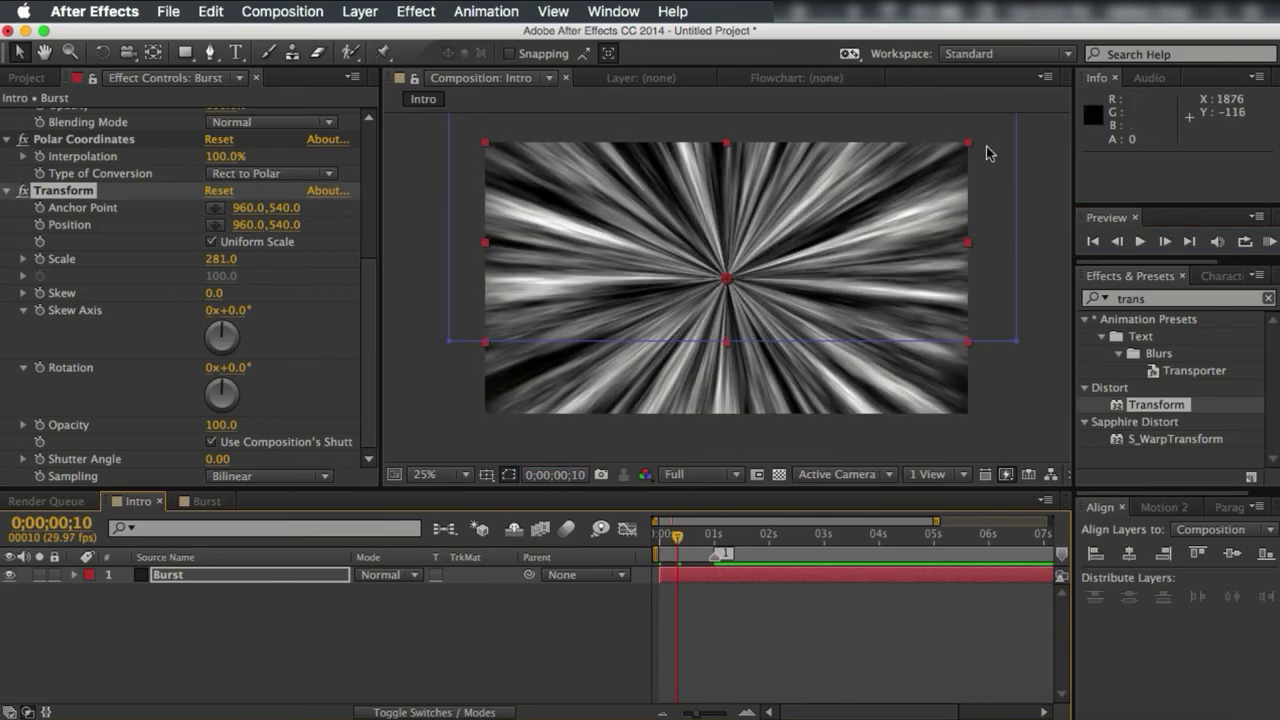
pyautogui.click(261, 649)
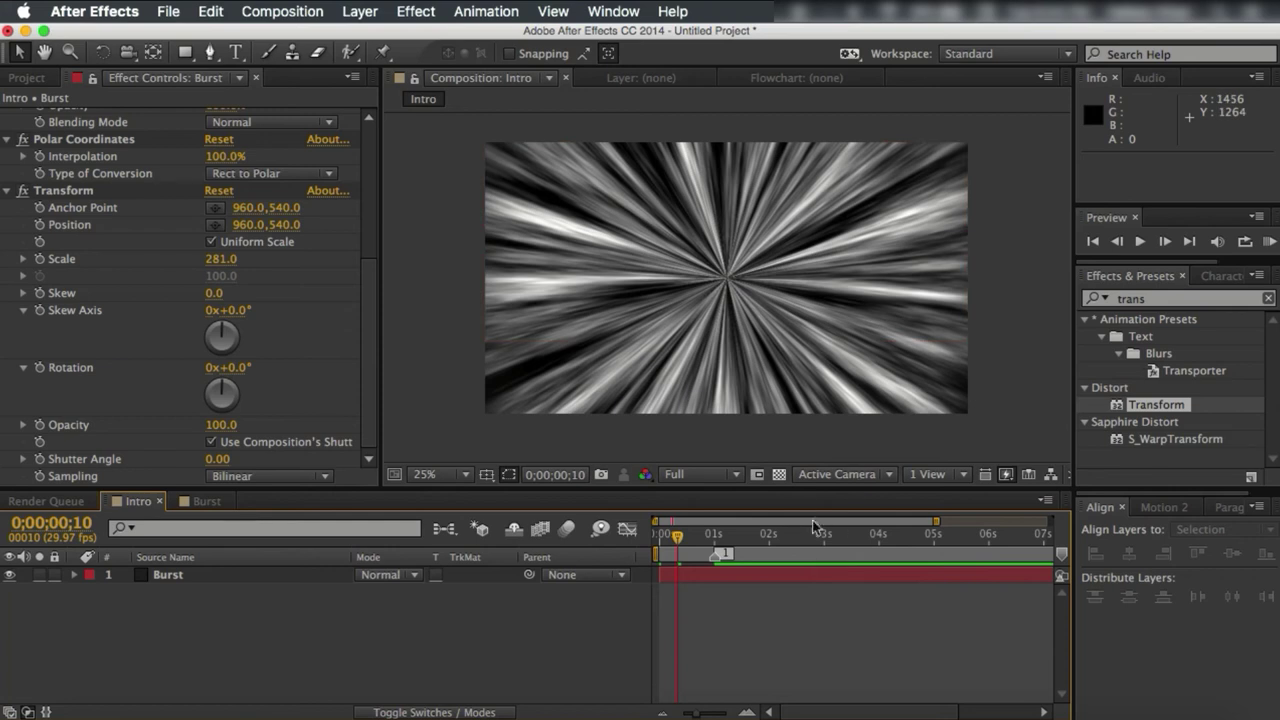
# - Add Adjustment Layer 3 above Burst and apply the Fill effect to it
pyautogui.rightClick(322, 656)
pyautogui.moveTo(358, 516)
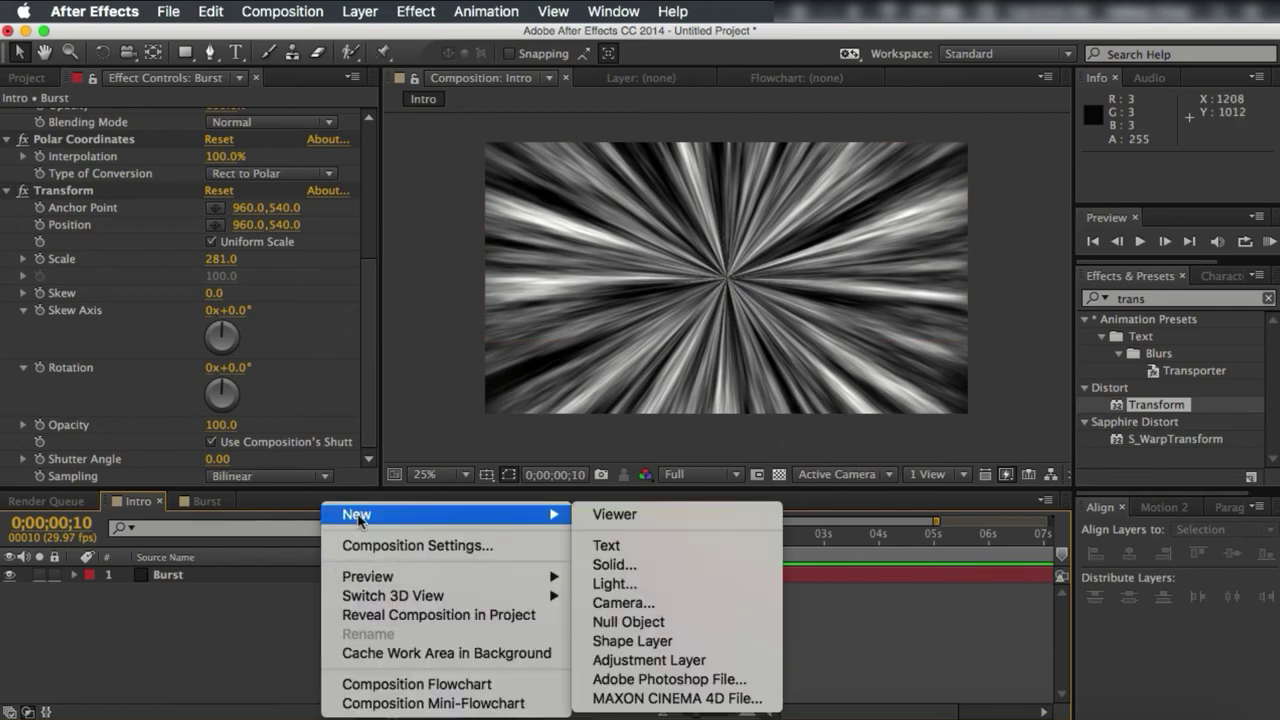
pyautogui.click(650, 662)
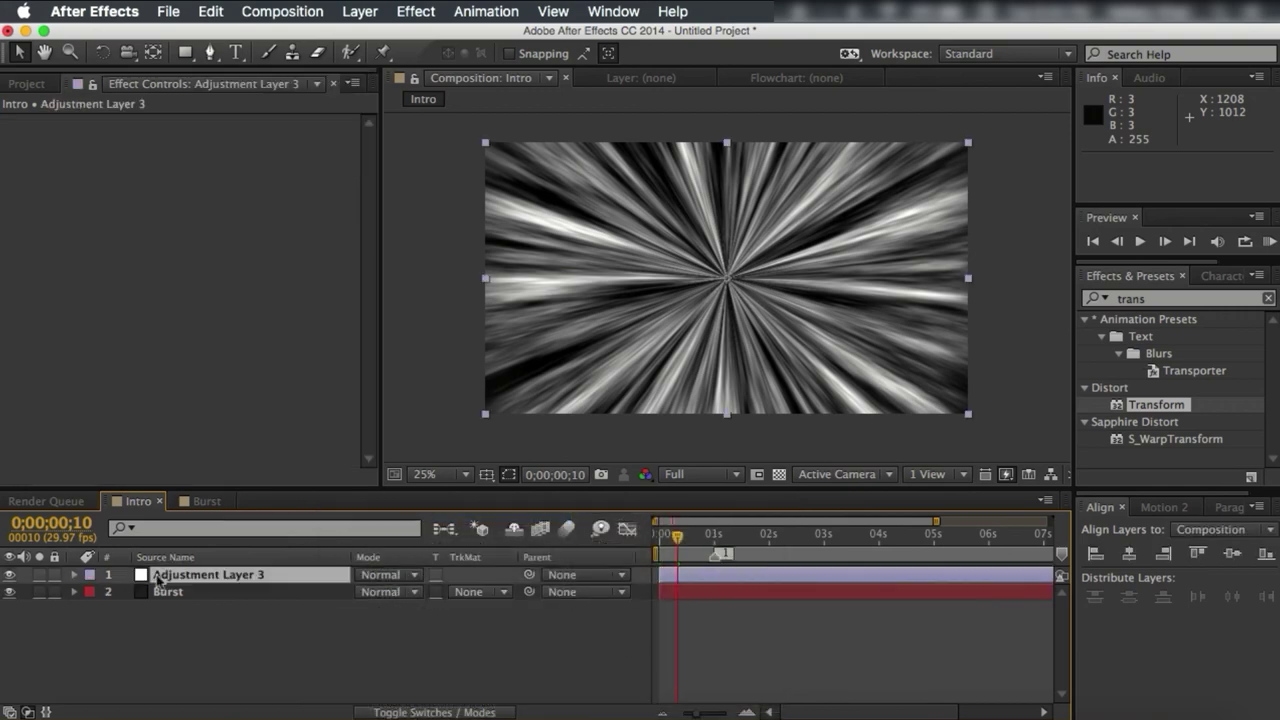
pyautogui.click(1171, 299)
pyautogui.write('fill')
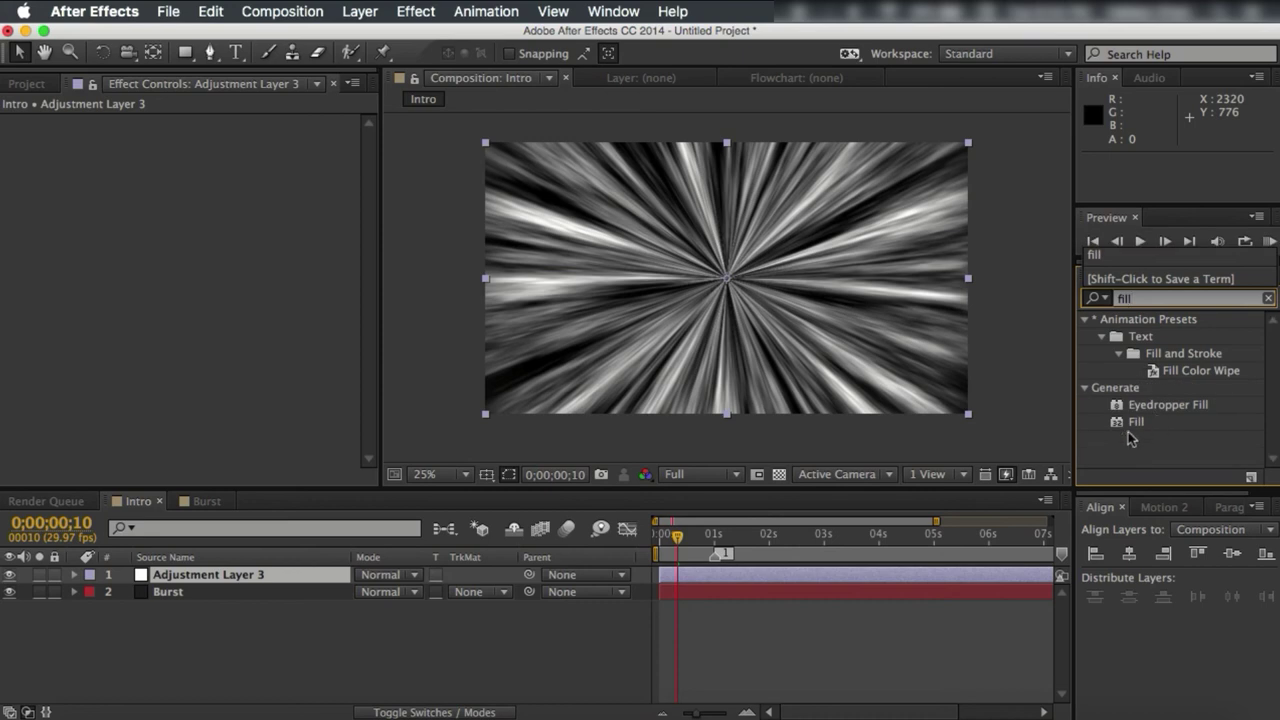
pyautogui.moveTo(1136, 422); pyautogui.dragTo(281, 580)
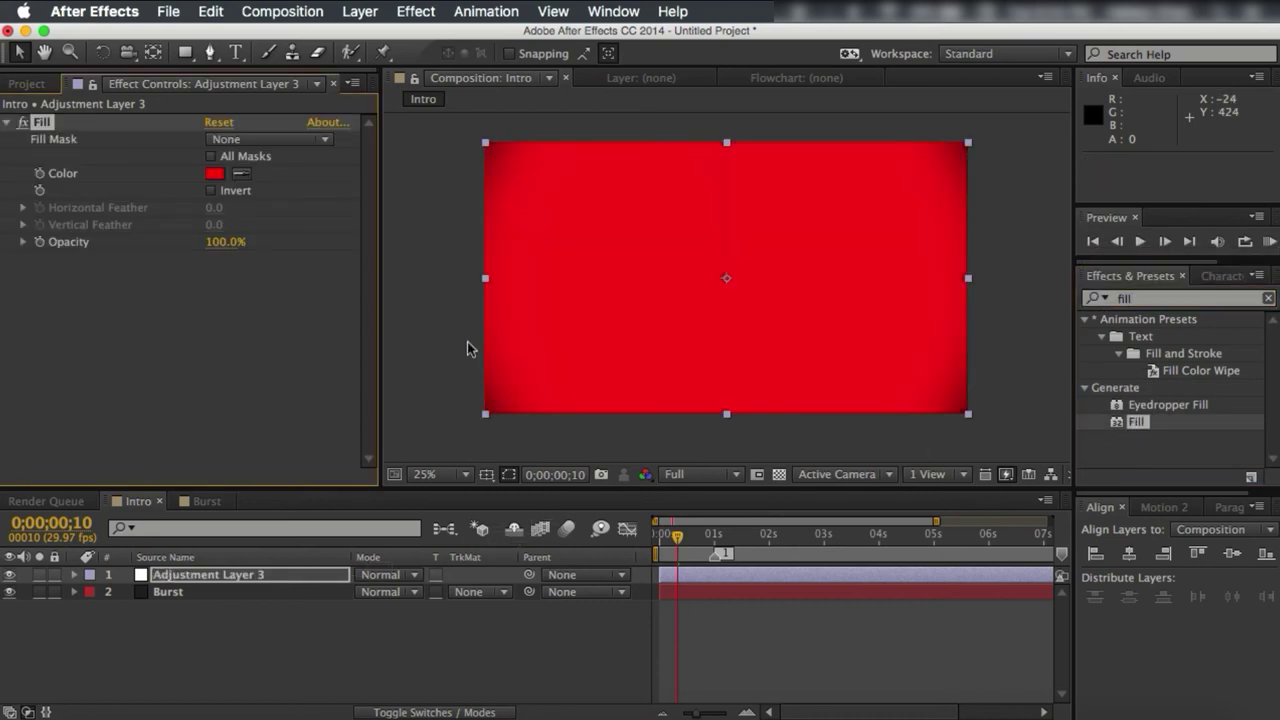
# - Set the Fill colour to blue 0076FF
pyautogui.click(215, 174)
pyautogui.moveTo(690, 570); pyautogui.dragTo(678, 508)
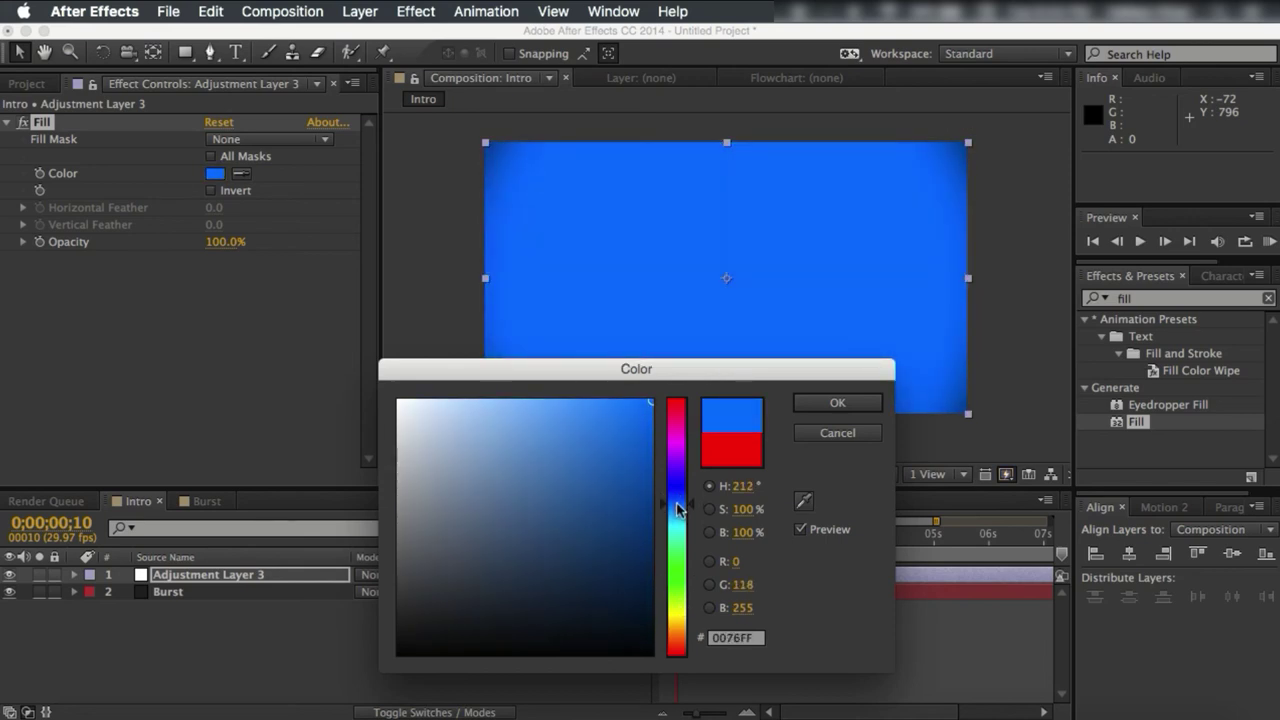
pyautogui.click(837, 402)
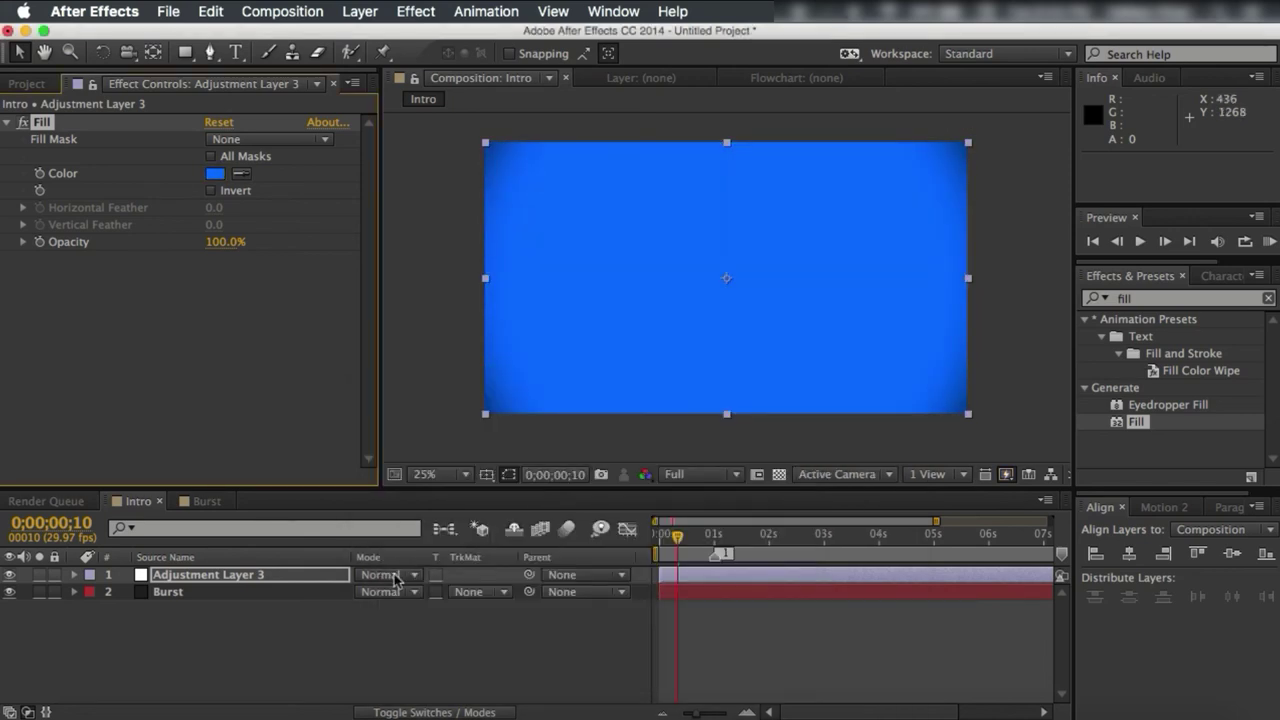
# - Set Adjustment Layer 3's blend mode to Color and scrub to check the blue burst
pyautogui.click(395, 575)
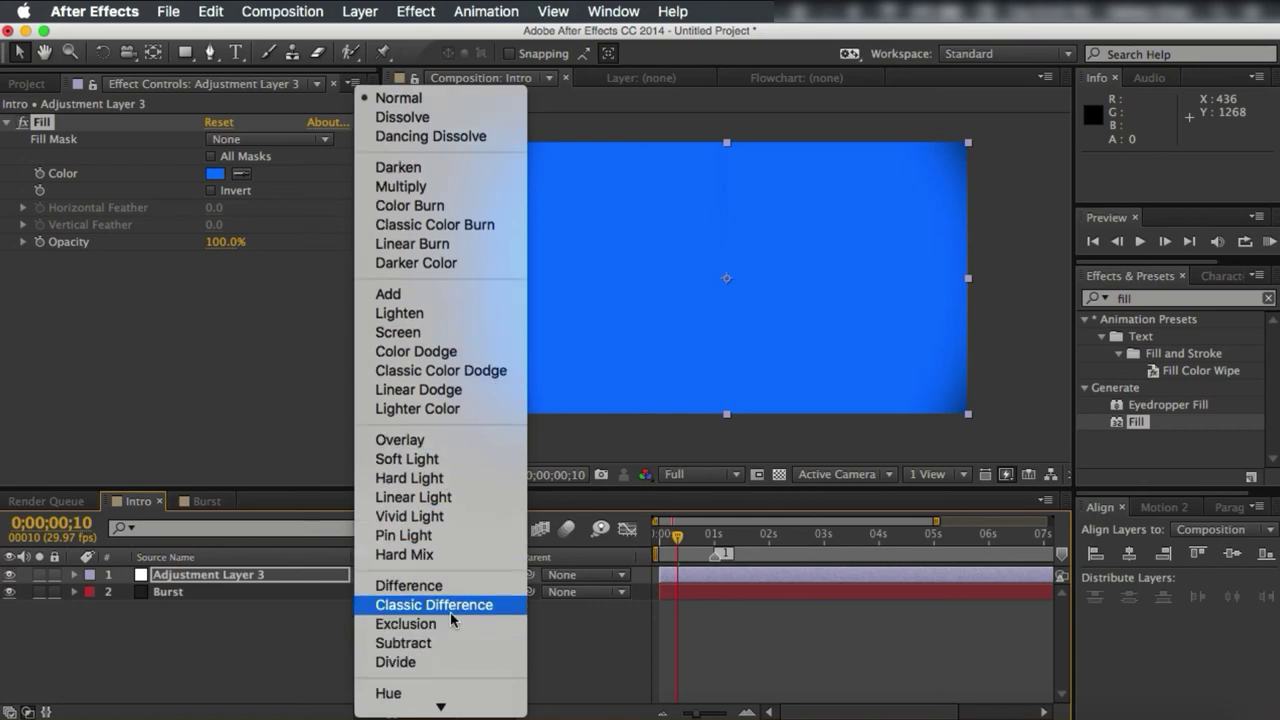
pyautogui.scroll(-4, 420, 478)
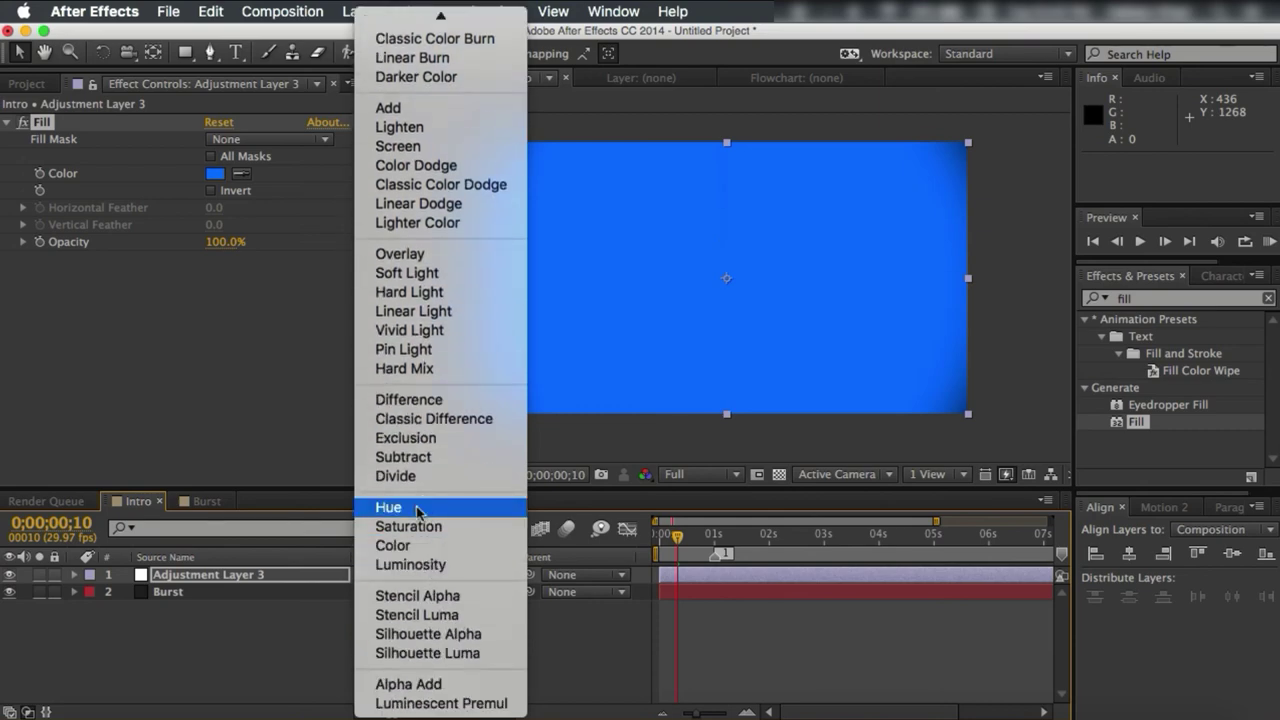
pyautogui.click(418, 509)
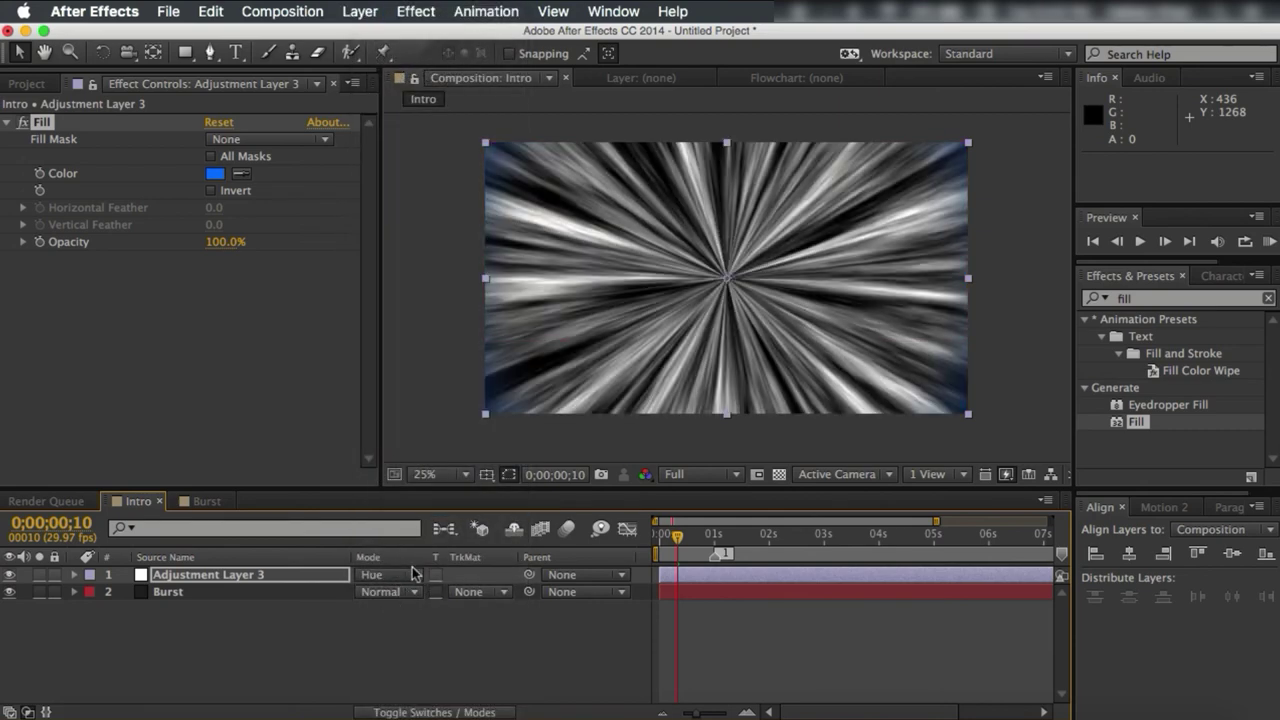
pyautogui.click(401, 574)
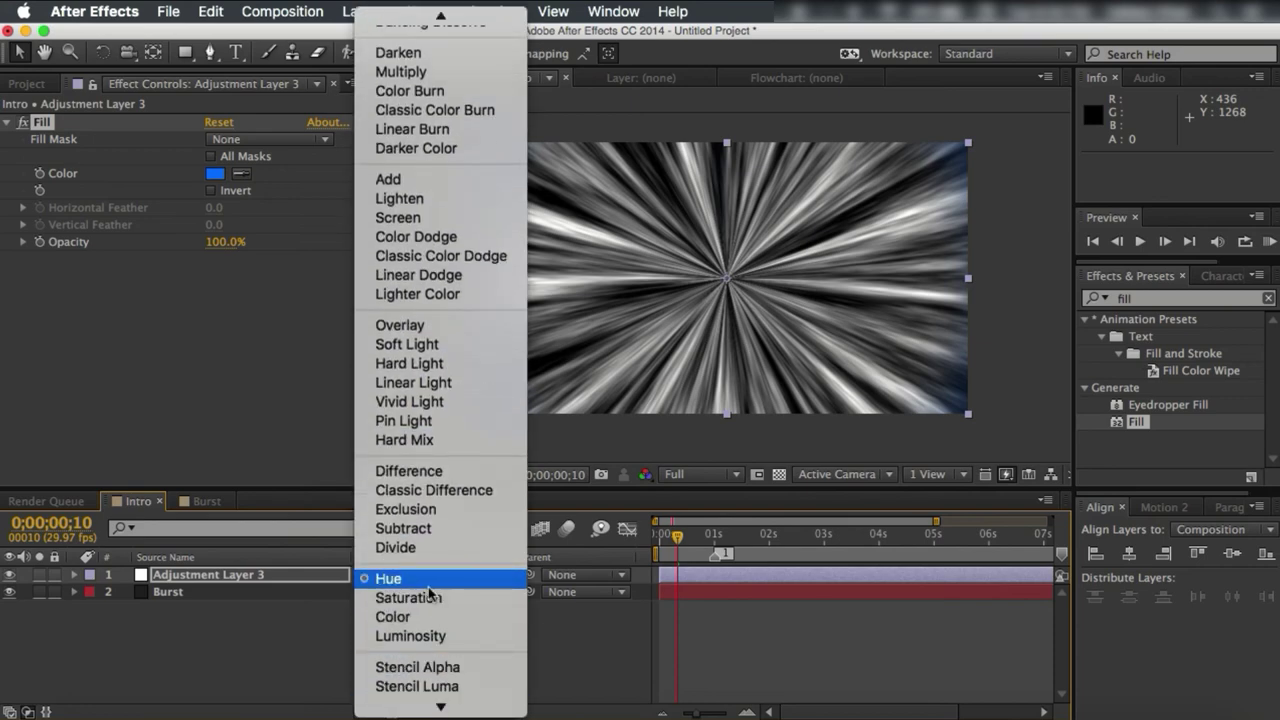
pyautogui.click(400, 616)
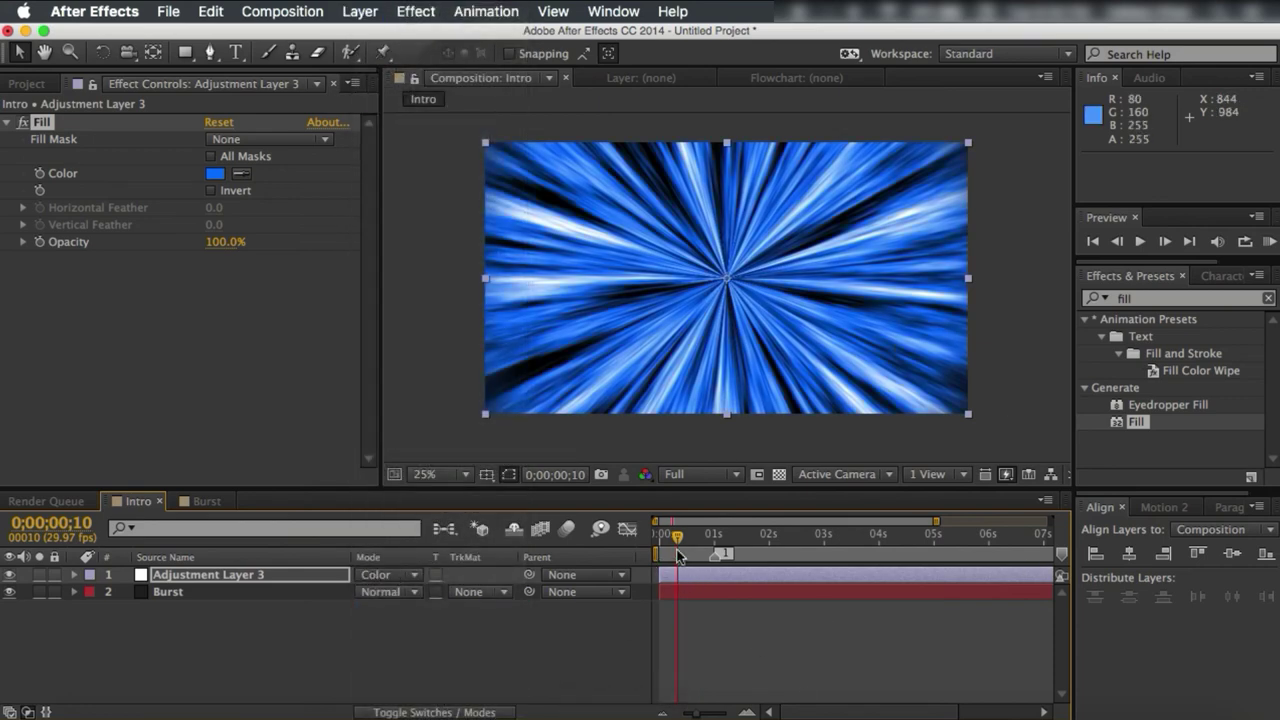
pyautogui.moveTo(672, 549)
pyautogui.mouseDown()
pyautogui.moveTo(664, 540)
pyautogui.moveTo(700, 543)
pyautogui.moveTo(680, 543)
pyautogui.mouseUp()
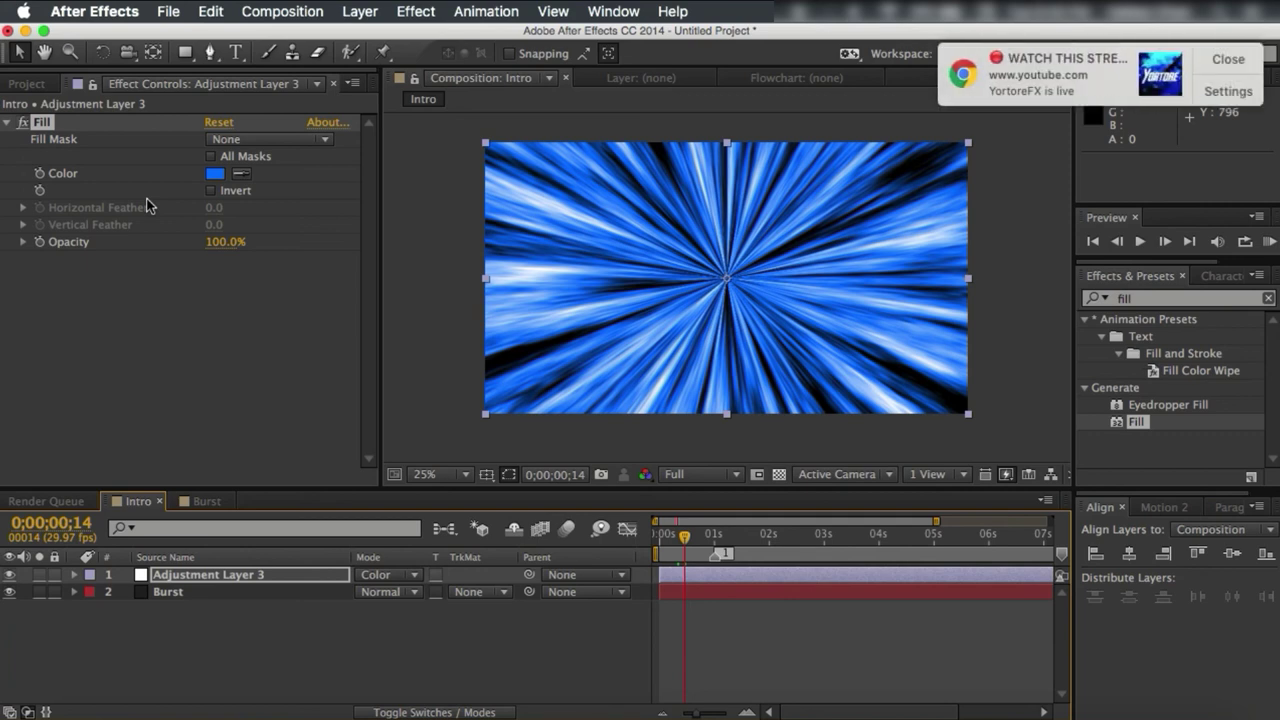
# - Apply Magic Bullet Looks from a 'magic' search and open its Looks editor
pyautogui.click(1224, 60)
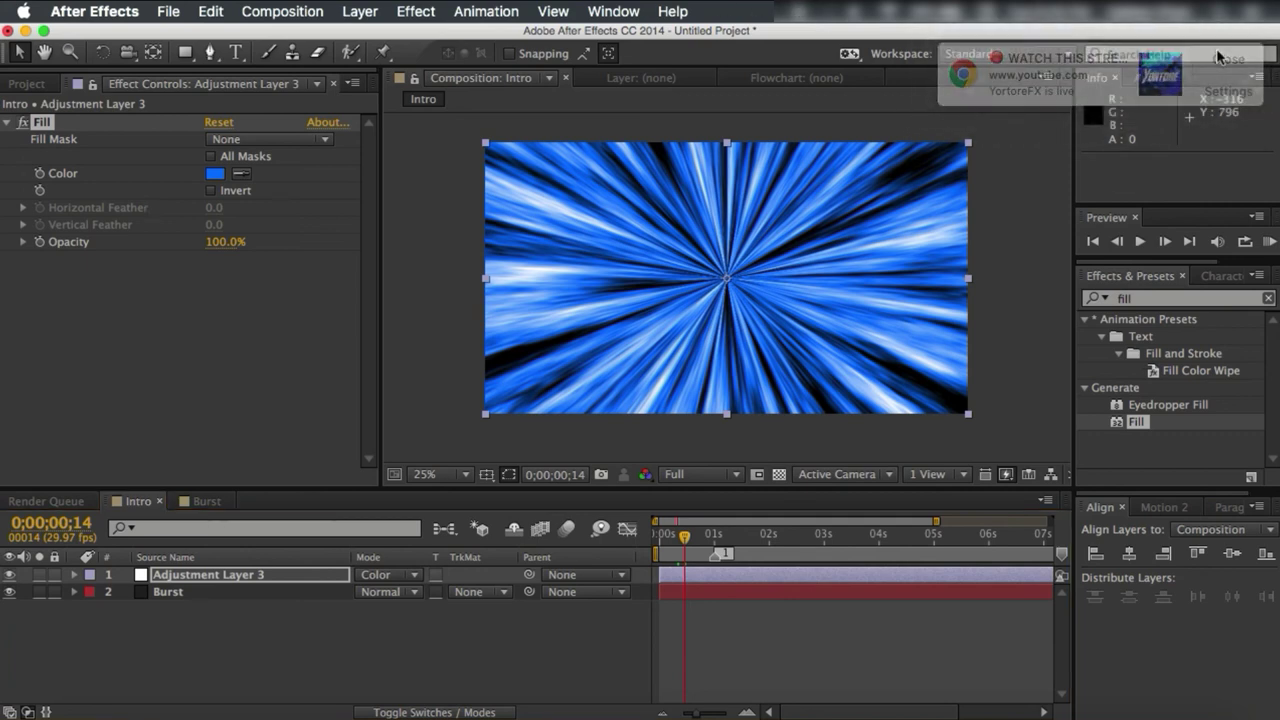
pyautogui.click(1144, 299)
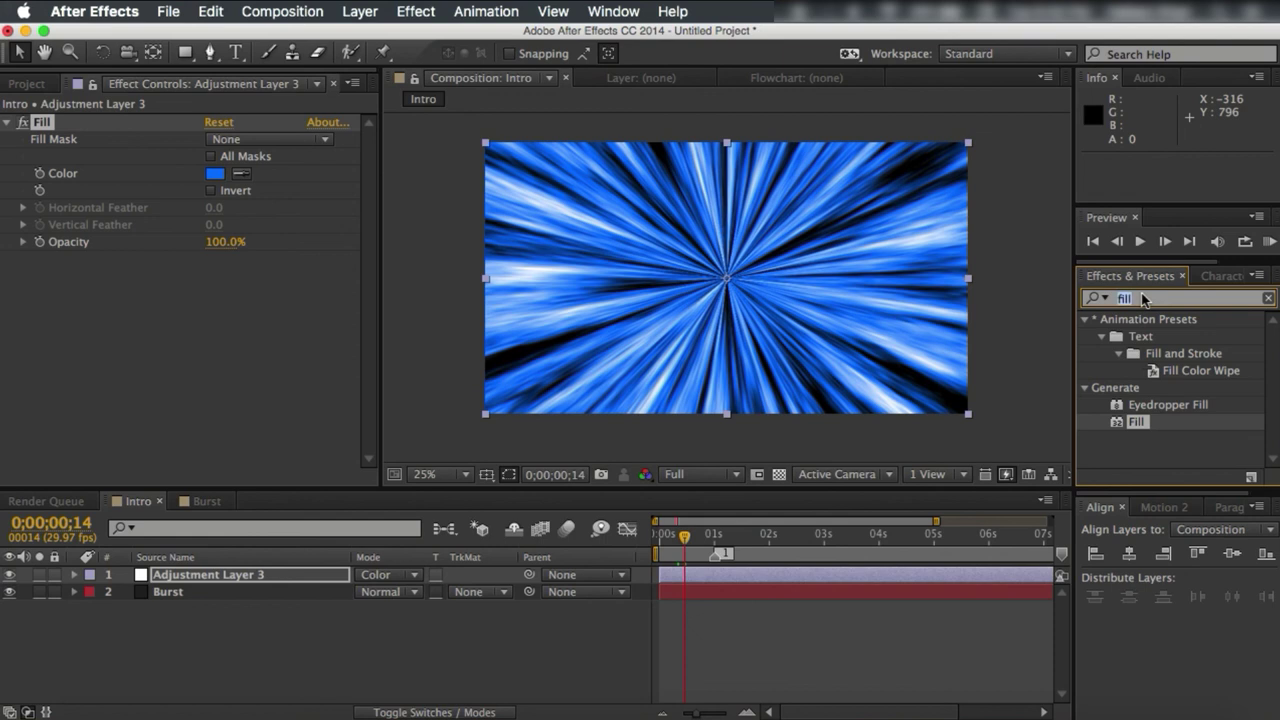
pyautogui.write('magic')
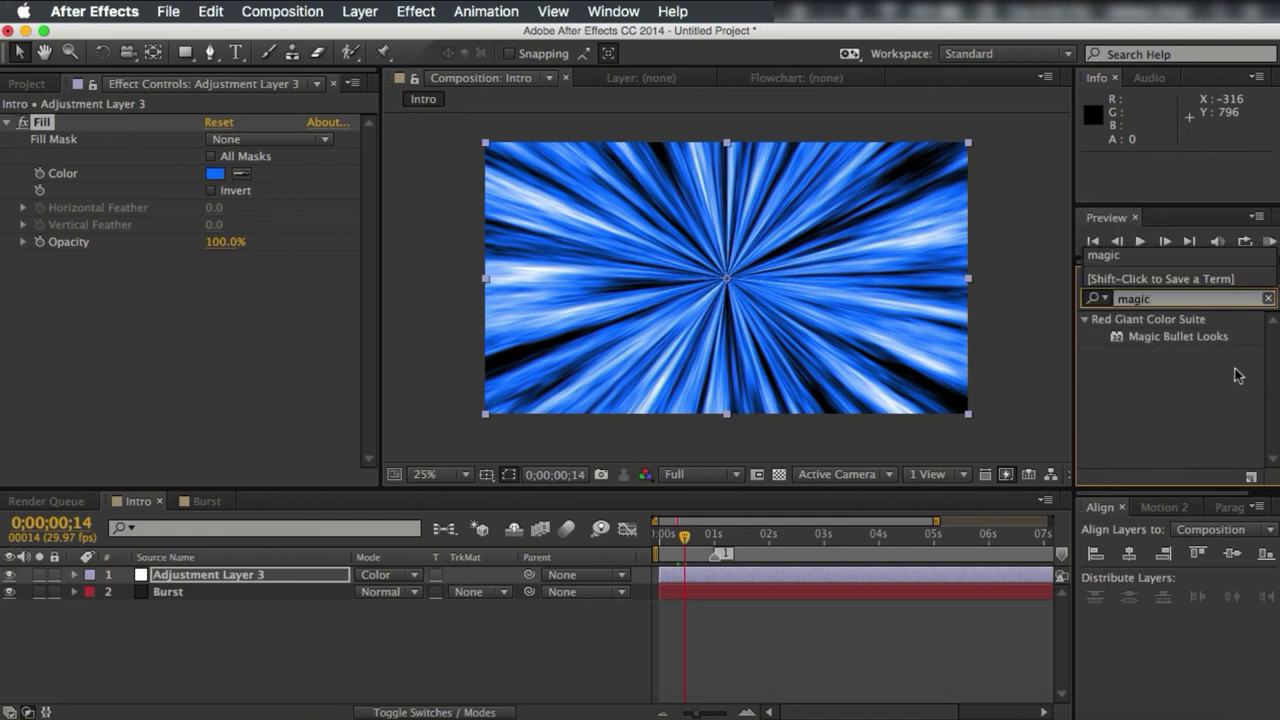
pyautogui.moveTo(1214, 349); pyautogui.dragTo(845, 297)
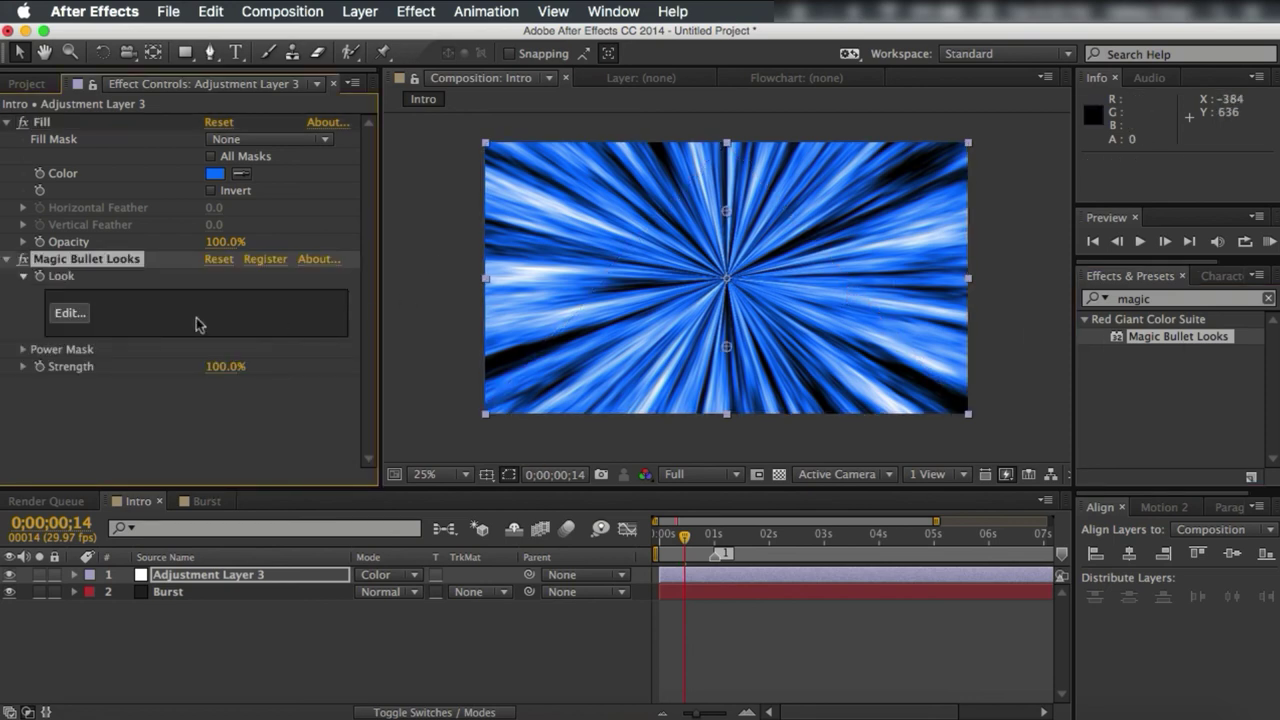
pyautogui.click(66, 314)
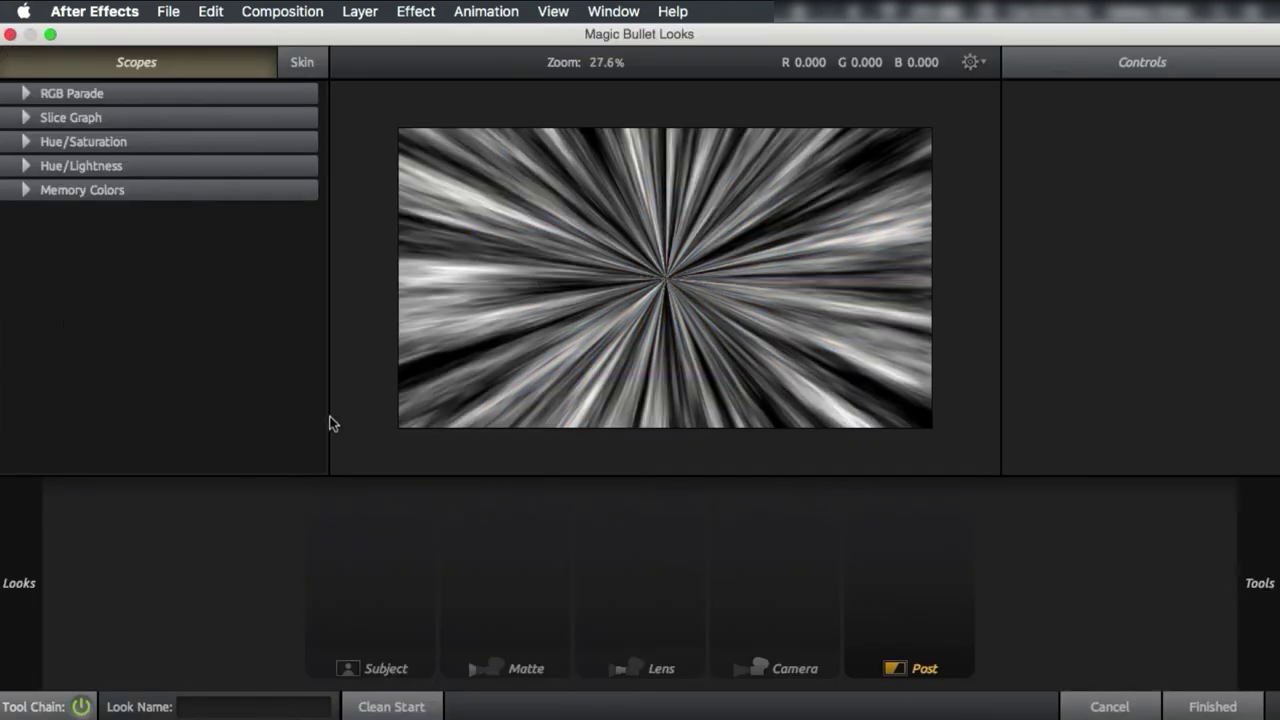
# - Put an Exposure tool in the Subject stage at +1.30 stops and click Finished
pyautogui.moveTo(1270, 340)
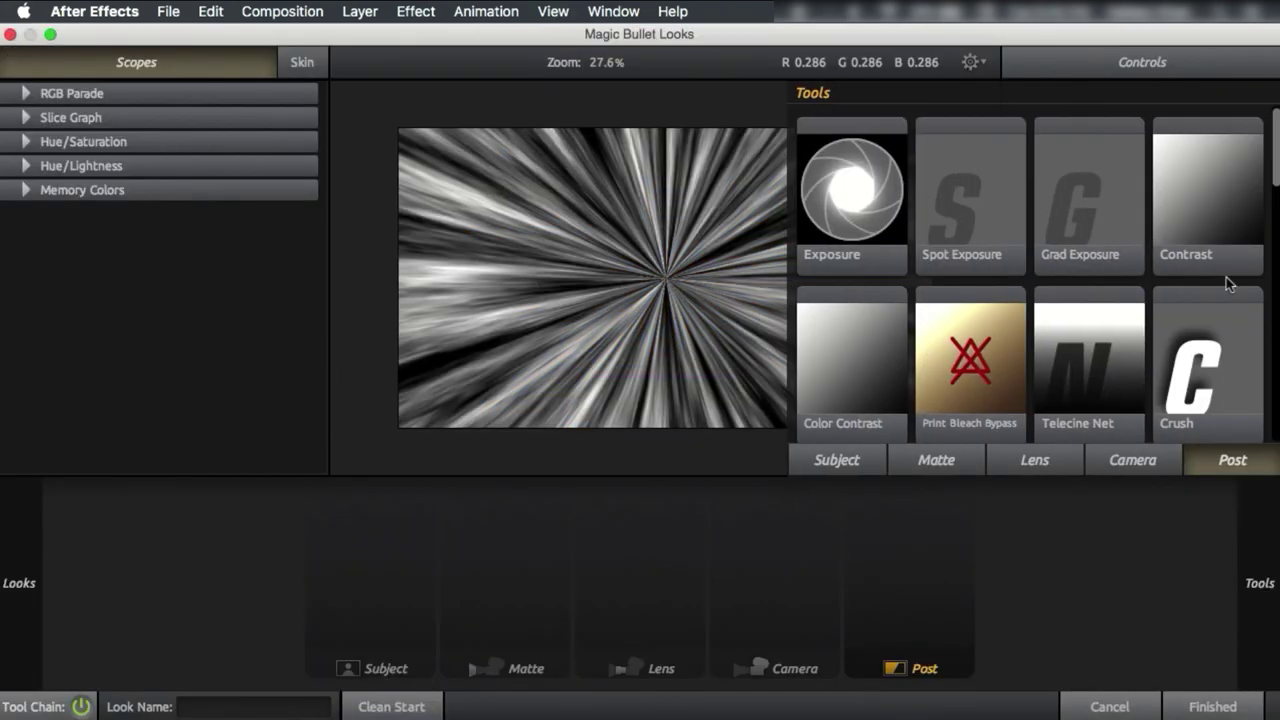
pyautogui.scroll(-1, 1058, 329)
pyautogui.moveTo(807, 148); pyautogui.dragTo(357, 594)
pyautogui.moveTo(503, 585); pyautogui.dragTo(375, 570)
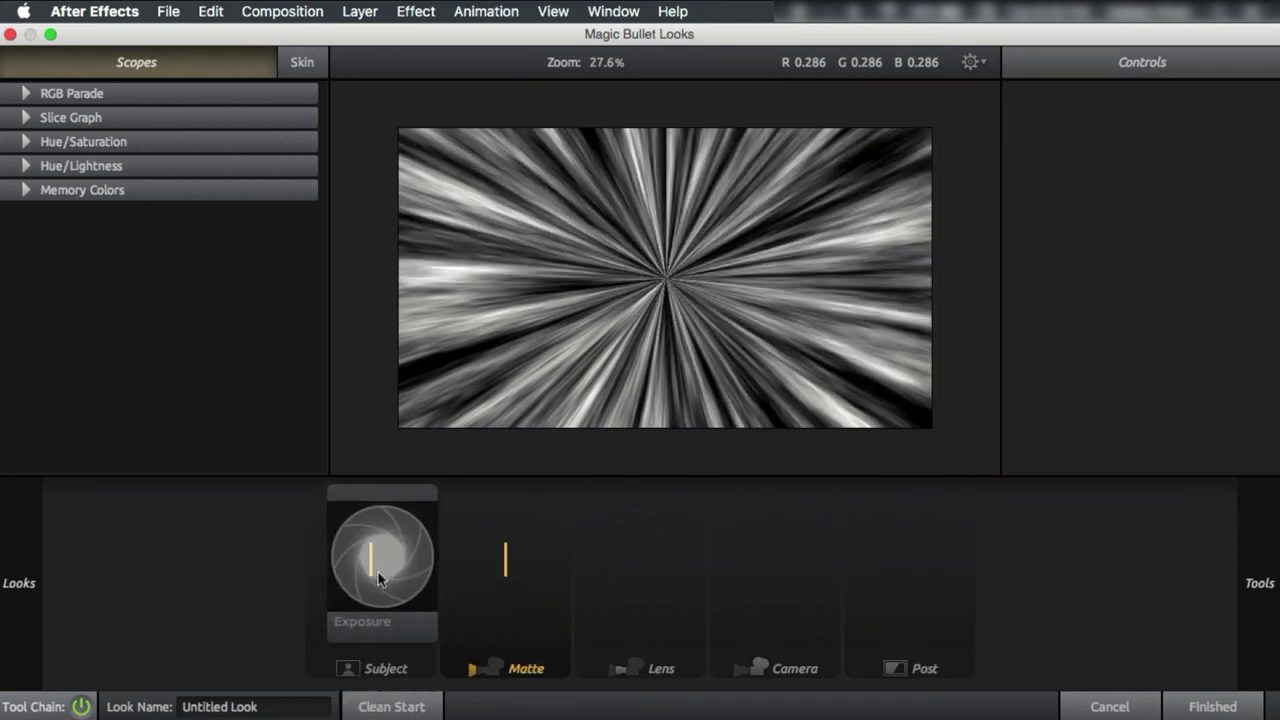
pyautogui.moveTo(1219, 141); pyautogui.dragTo(1270, 141)
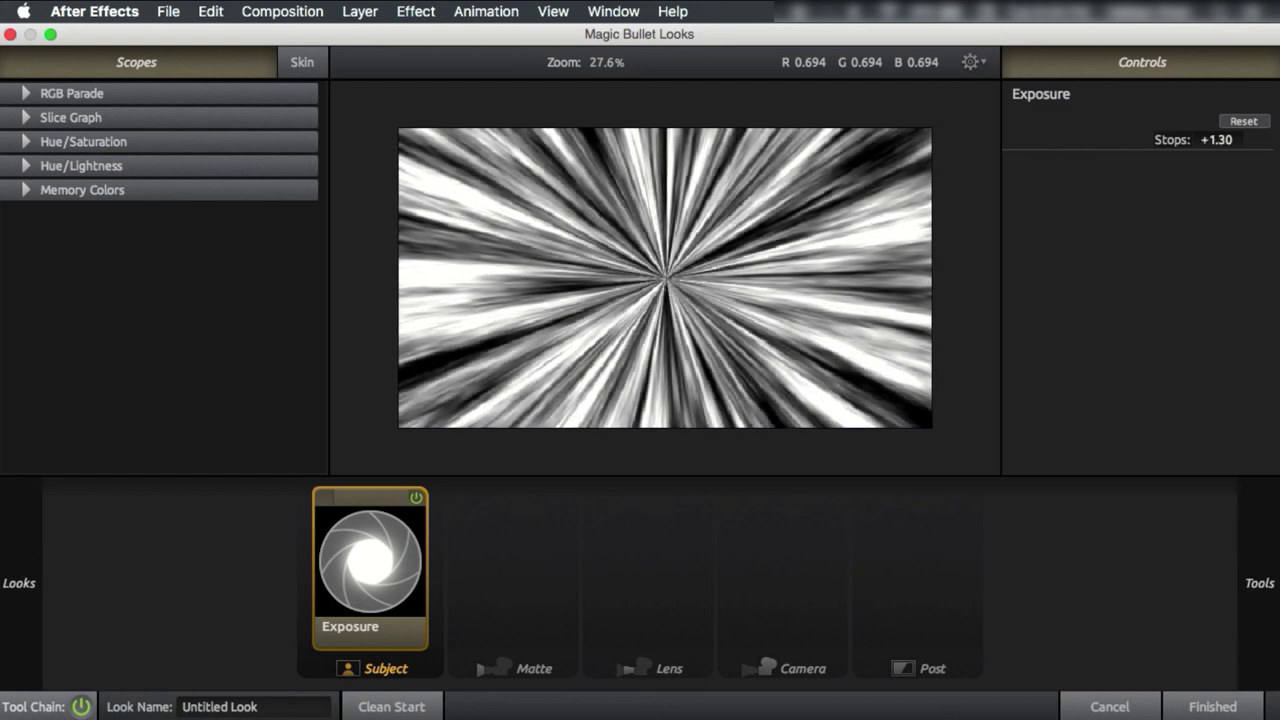
pyautogui.moveTo(1260, 583)
pyautogui.scroll(-2, 1174, 280)
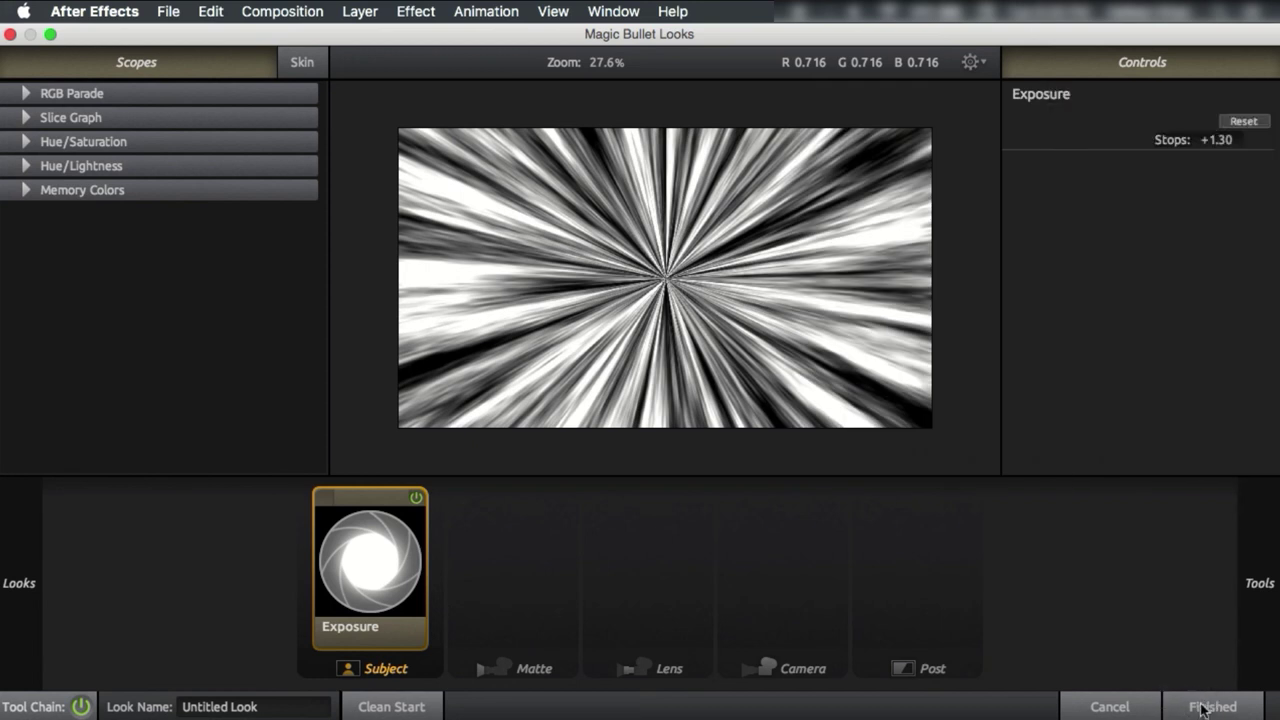
pyautogui.click(1203, 708)
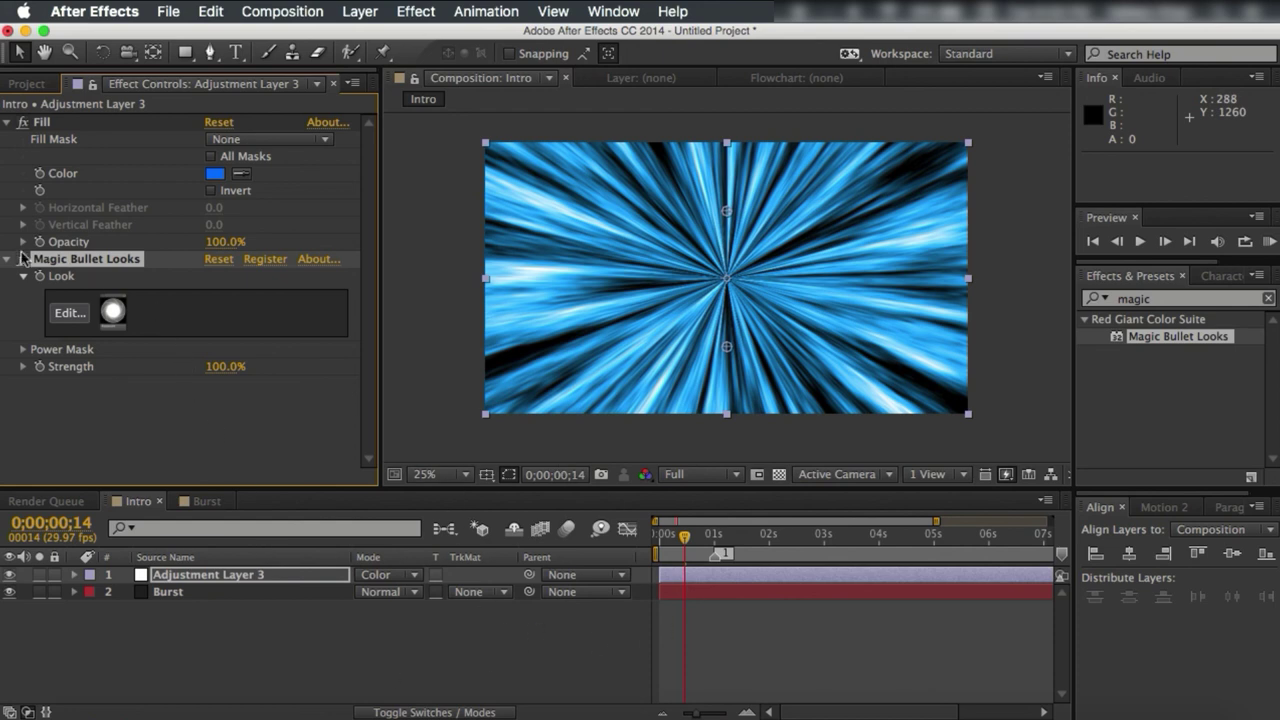
# - Toggle Magic Bullet Looks off and on to compare, then delete it
pyautogui.click(22, 260)
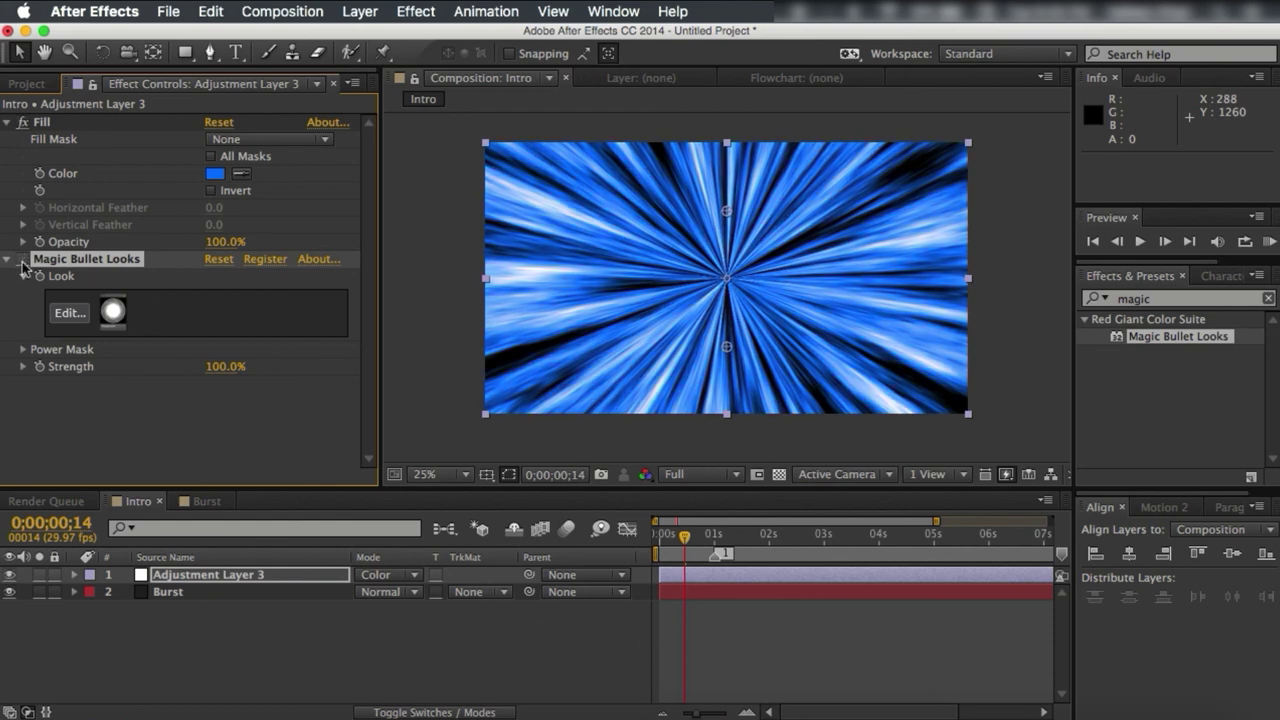
pyautogui.click(22, 260)
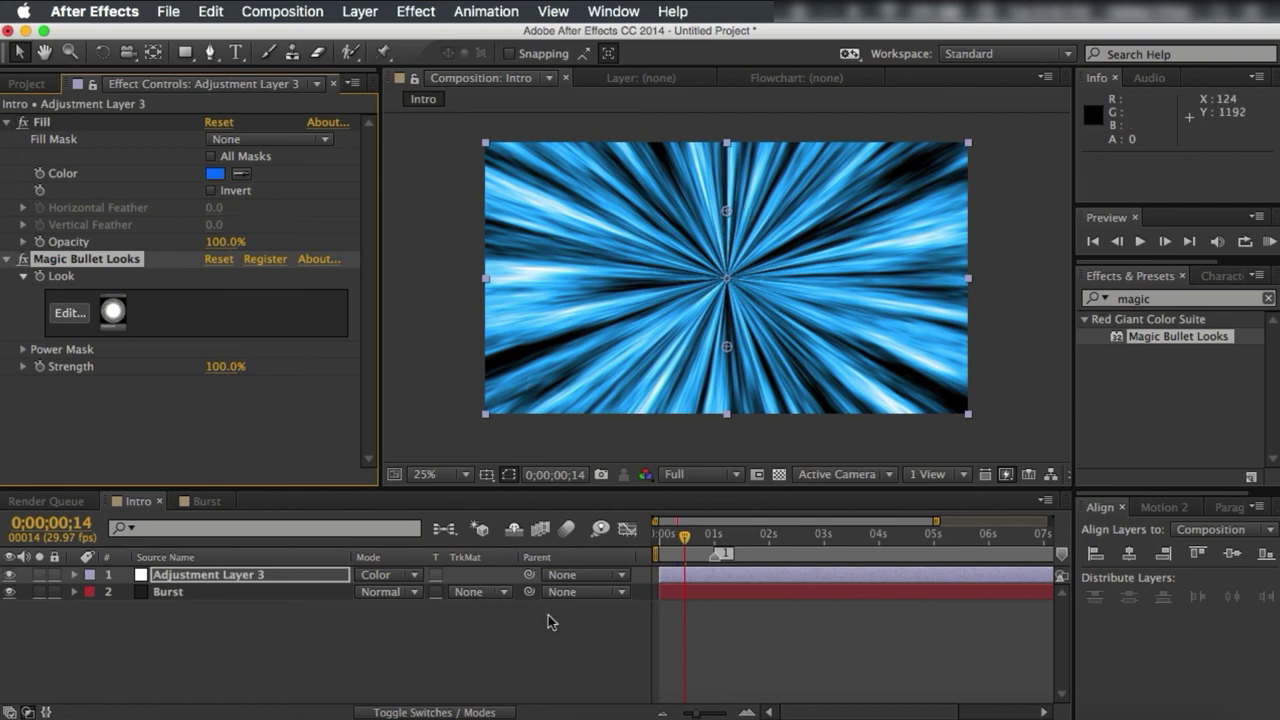
pyautogui.press('Delete')
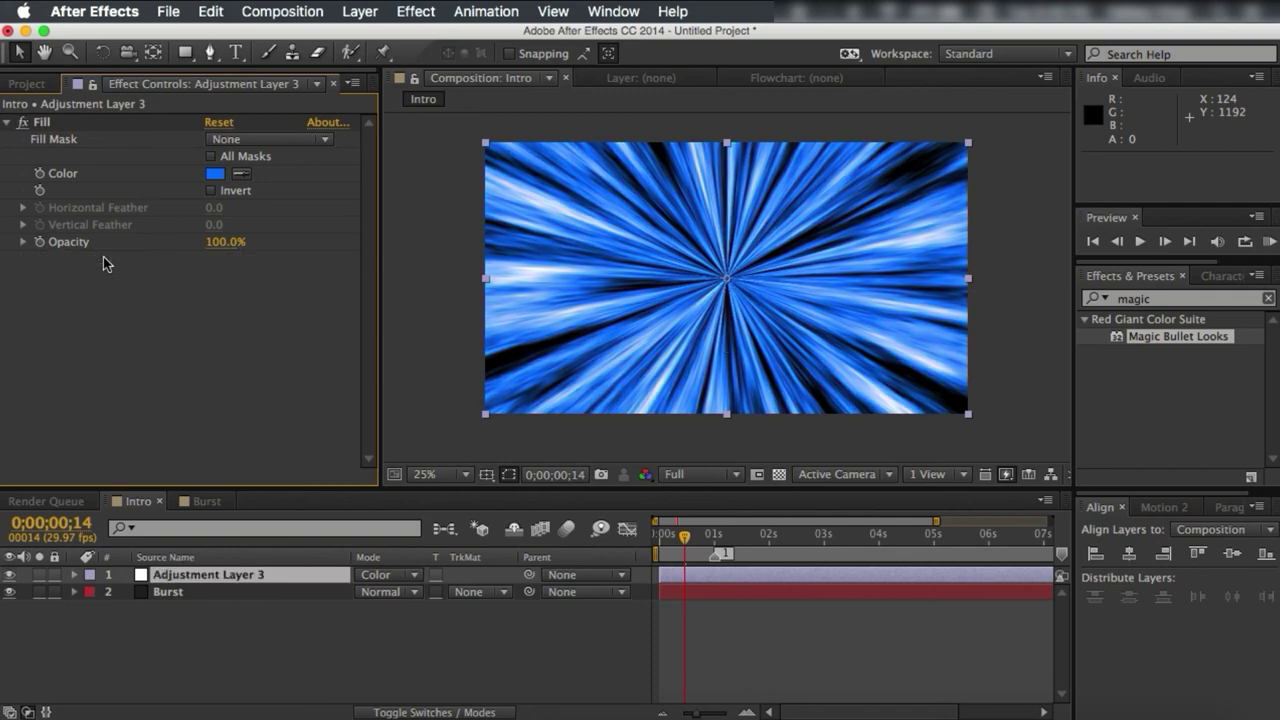
# - Move to frame 0 and RAM-preview the blue burst animation
pyautogui.click(652, 538)
pyautogui.click(652, 538)
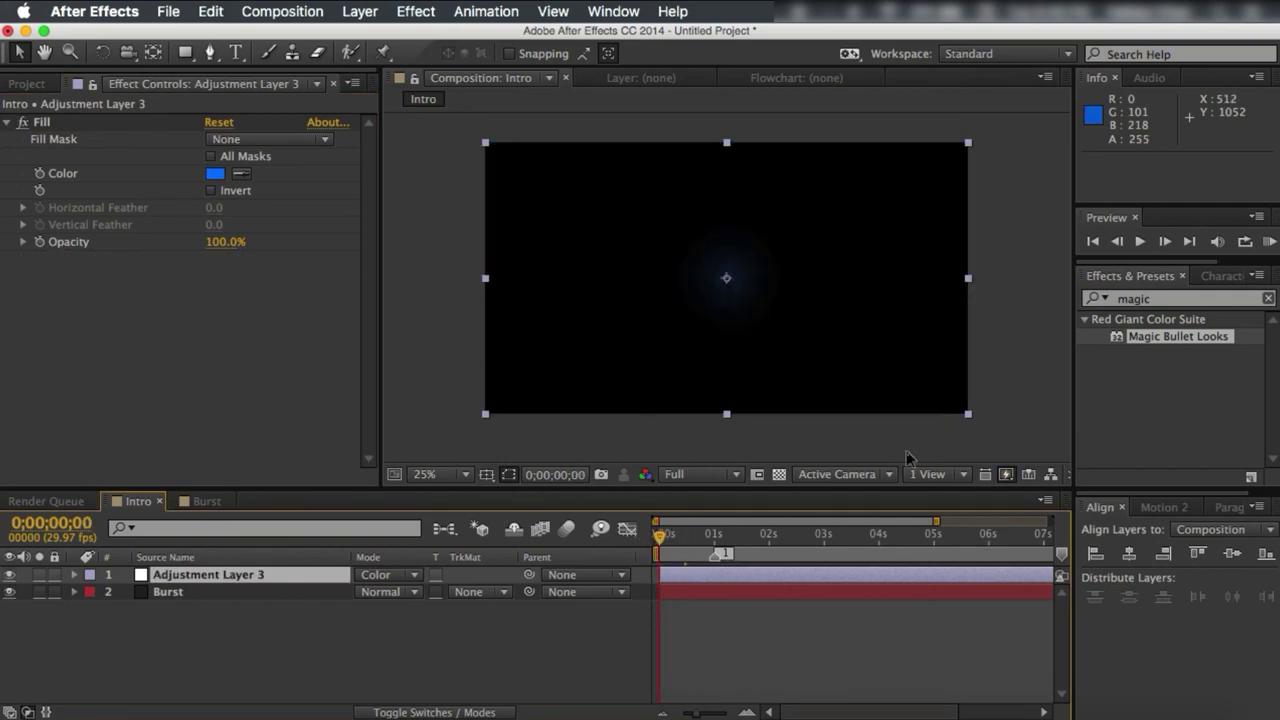
pyautogui.click(1268, 242)
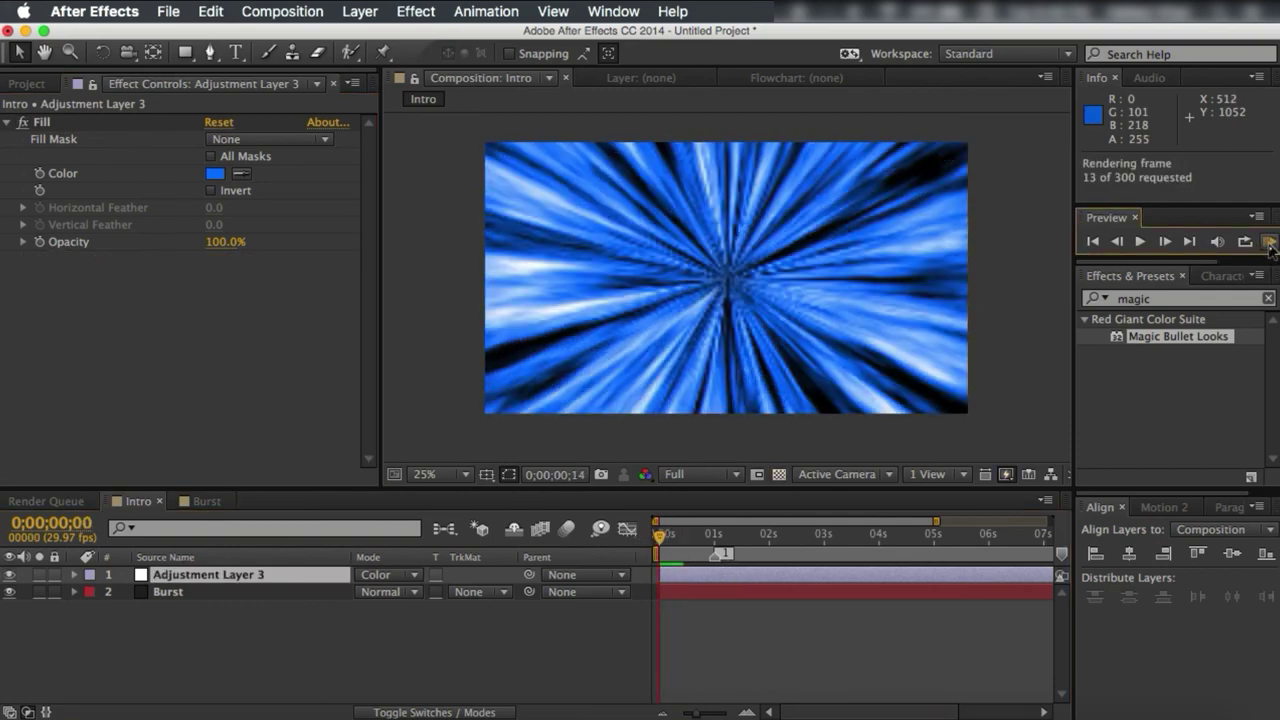
pyautogui.click(1046, 167)
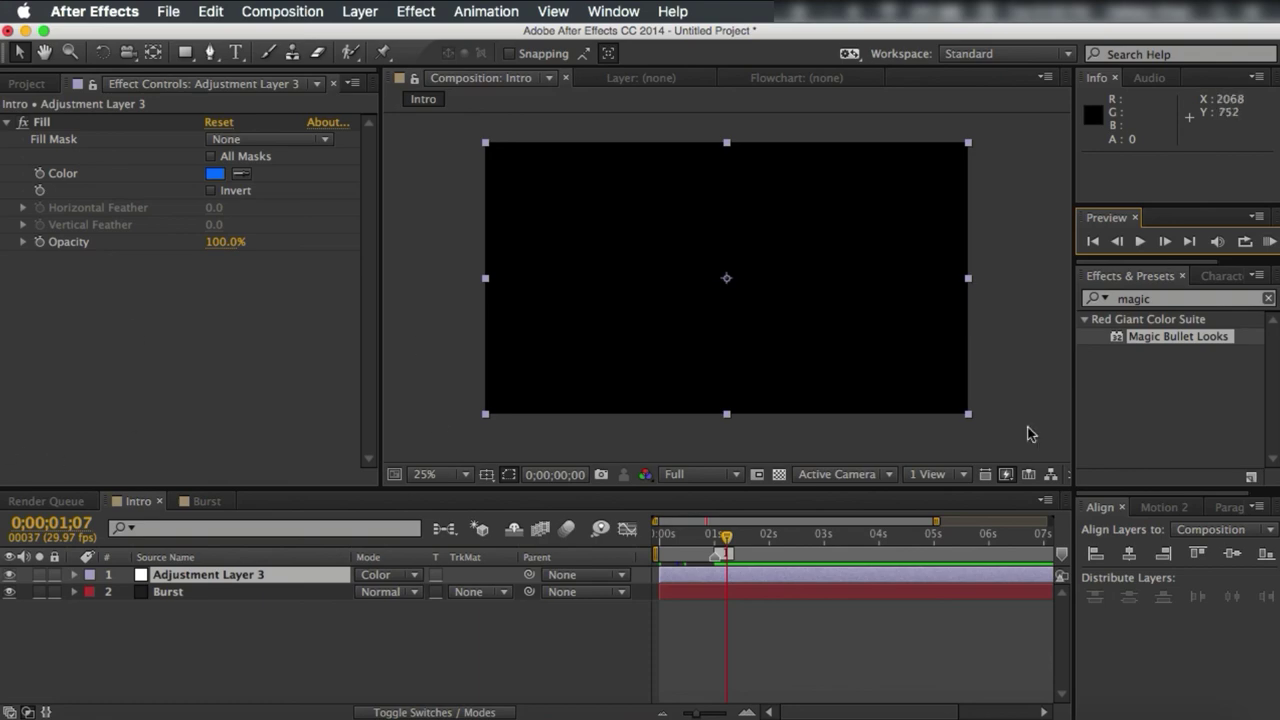
pyautogui.moveTo(726, 537); pyautogui.dragTo(660, 536)
pyautogui.press('KP_0')
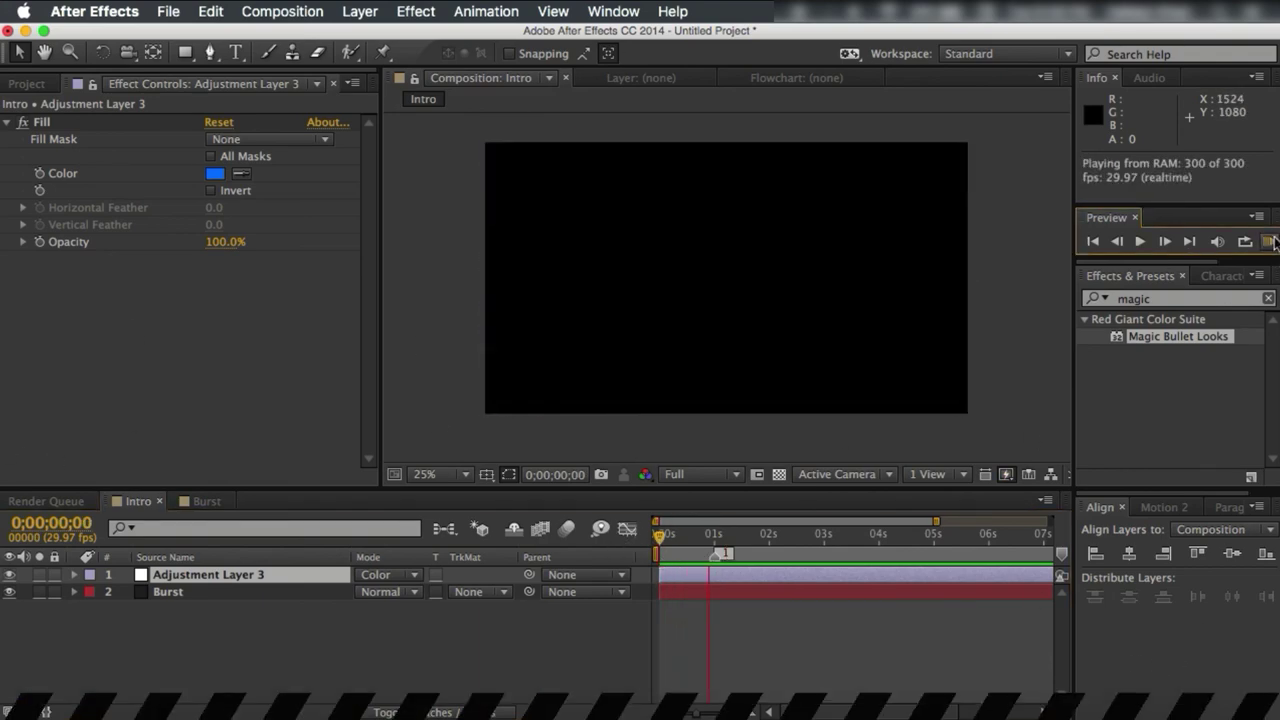